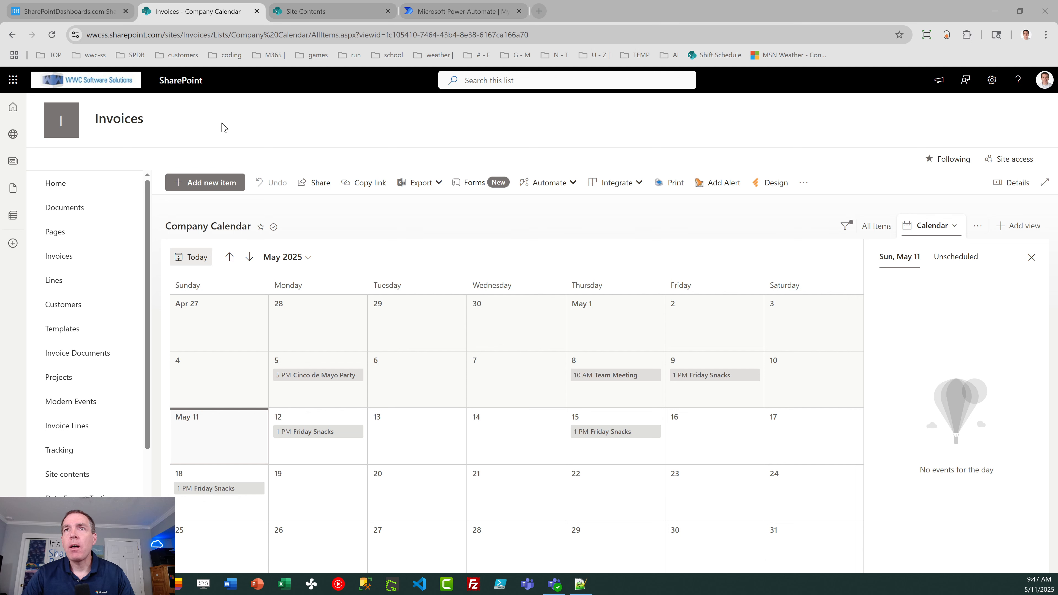
# Open the Copy Event flow for the May 18 Friday Snacks event in the Company Calendar.
pyautogui.click(232, 124)
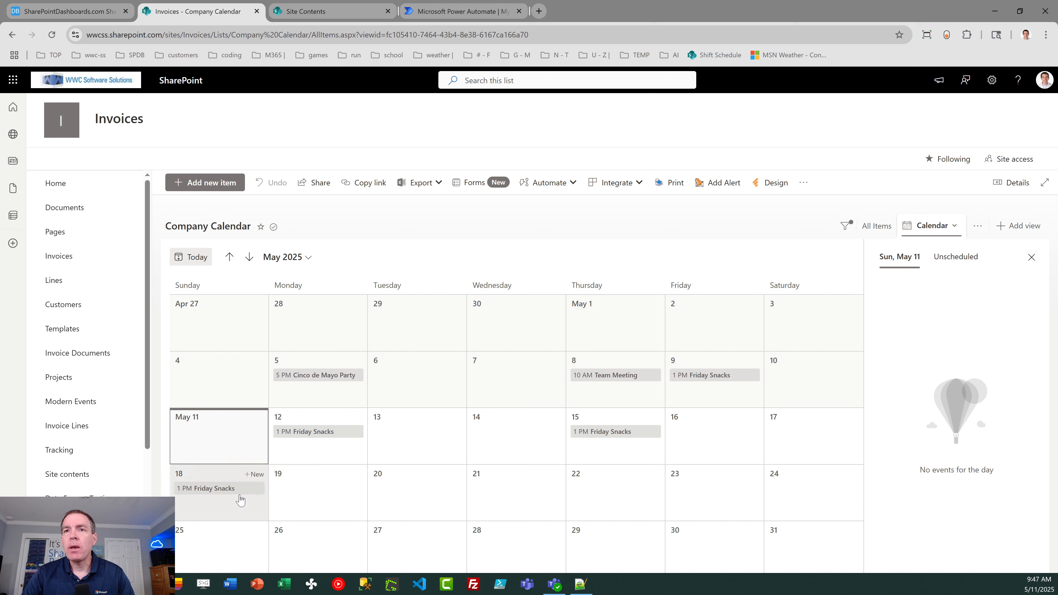
pyautogui.click(226, 497)
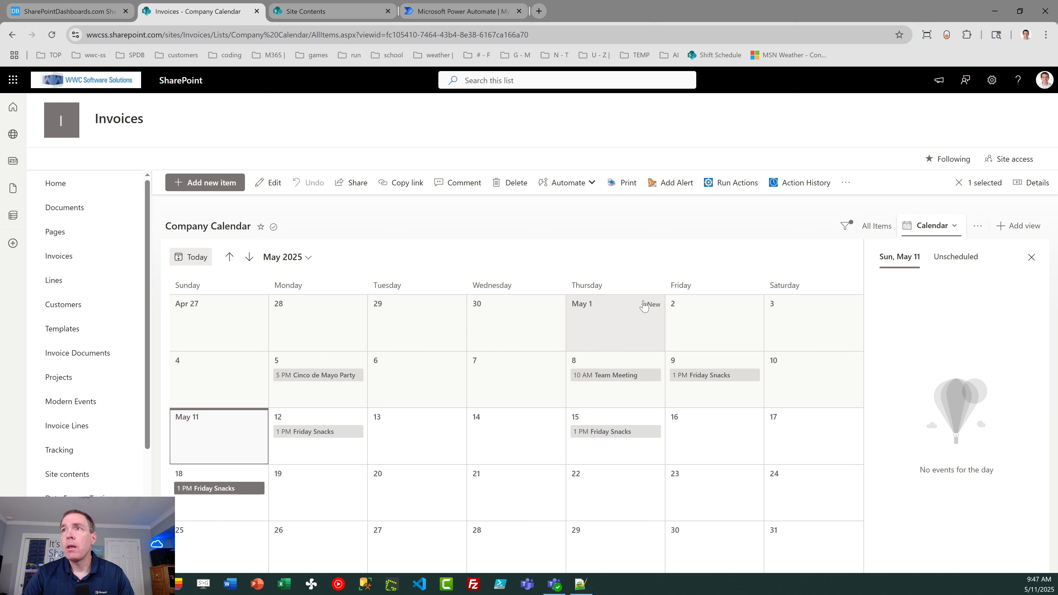
pyautogui.click(575, 186)
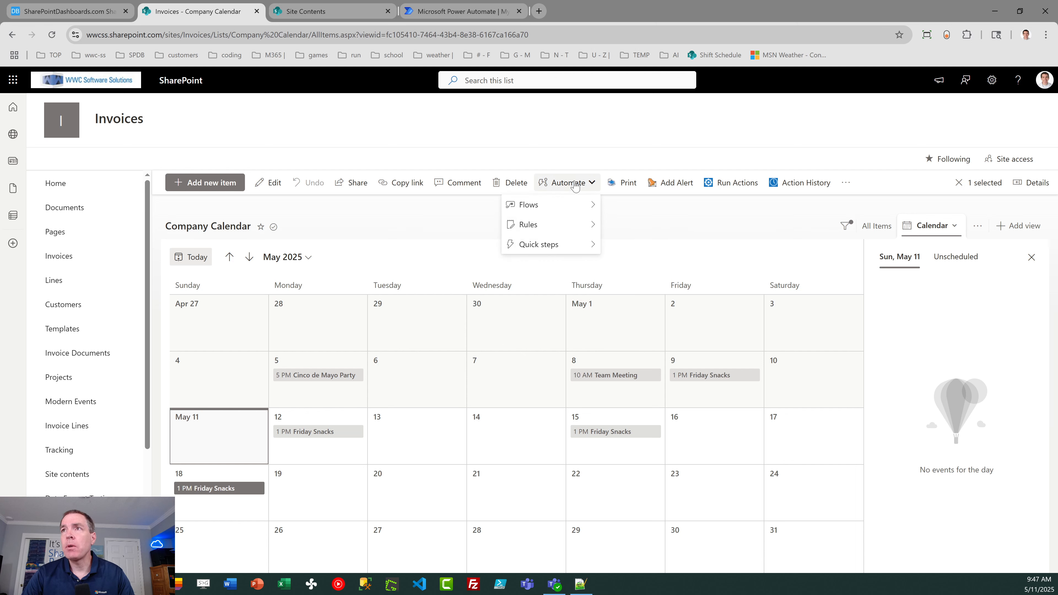
pyautogui.moveTo(581, 210)
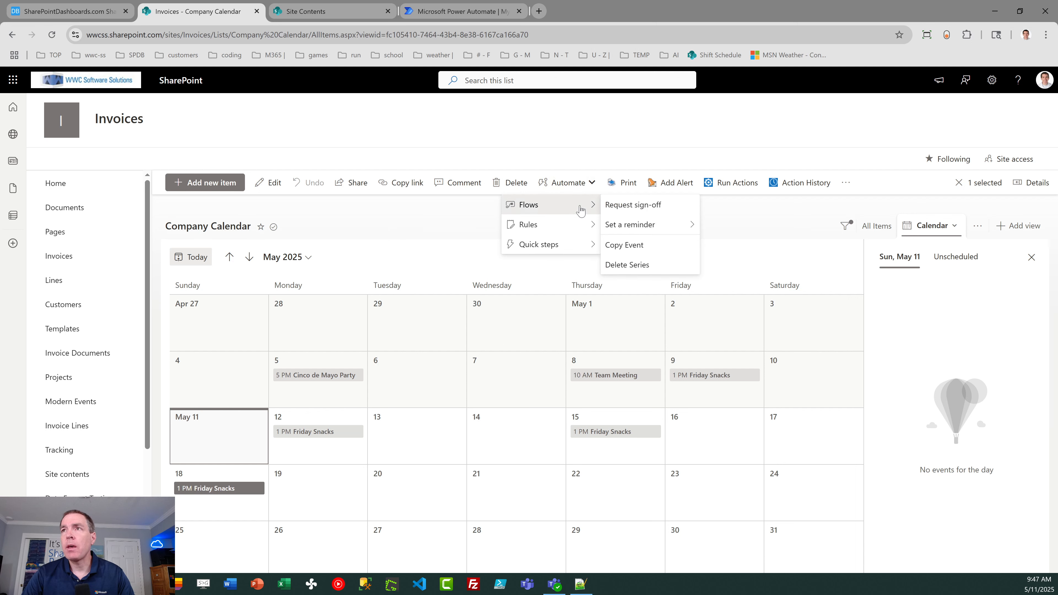
pyautogui.click(651, 246)
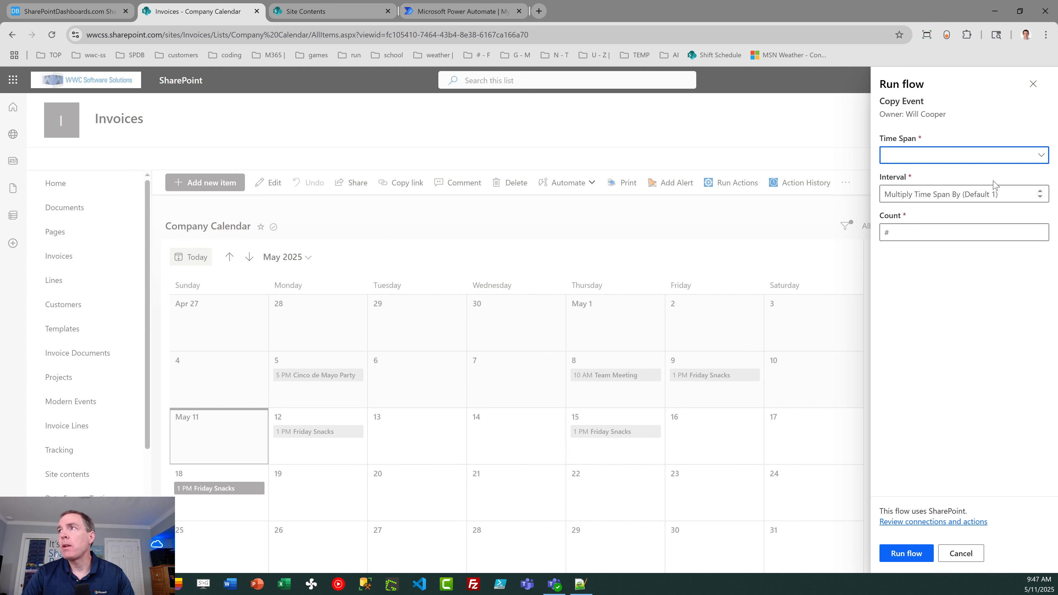
# Run the Copy Event flow with time span Day, interval 1 and count 3, and reload the calendar.
pyautogui.click(988, 158)
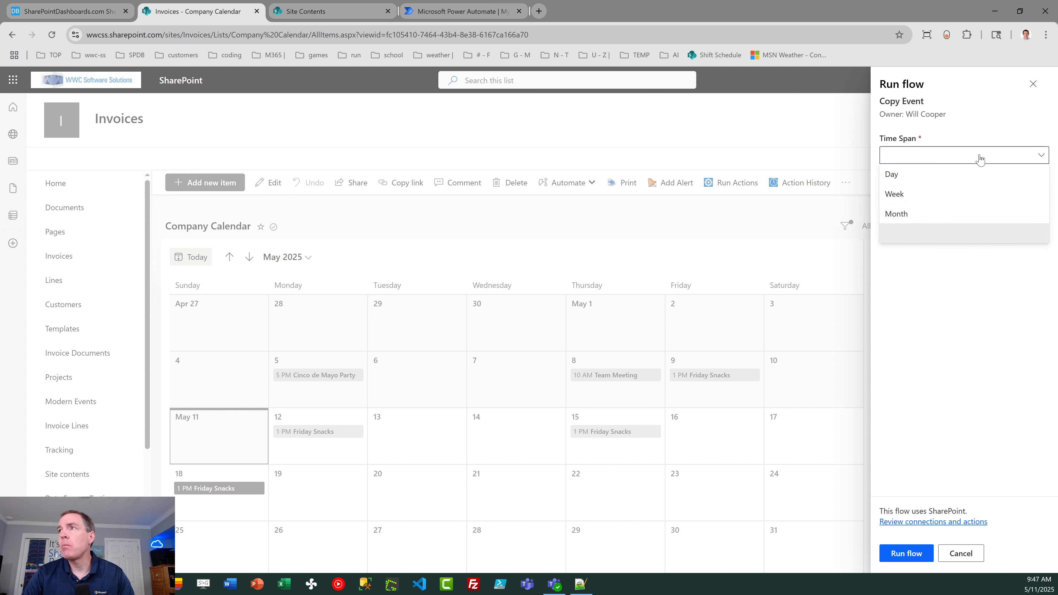
pyautogui.click(928, 180)
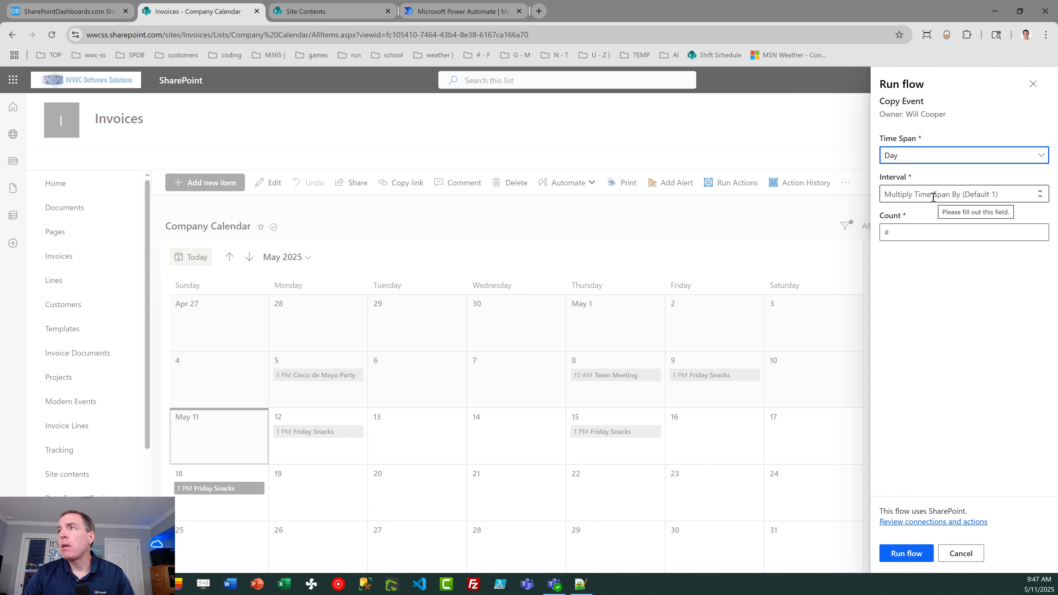
pyautogui.click(932, 197)
pyautogui.write('1')
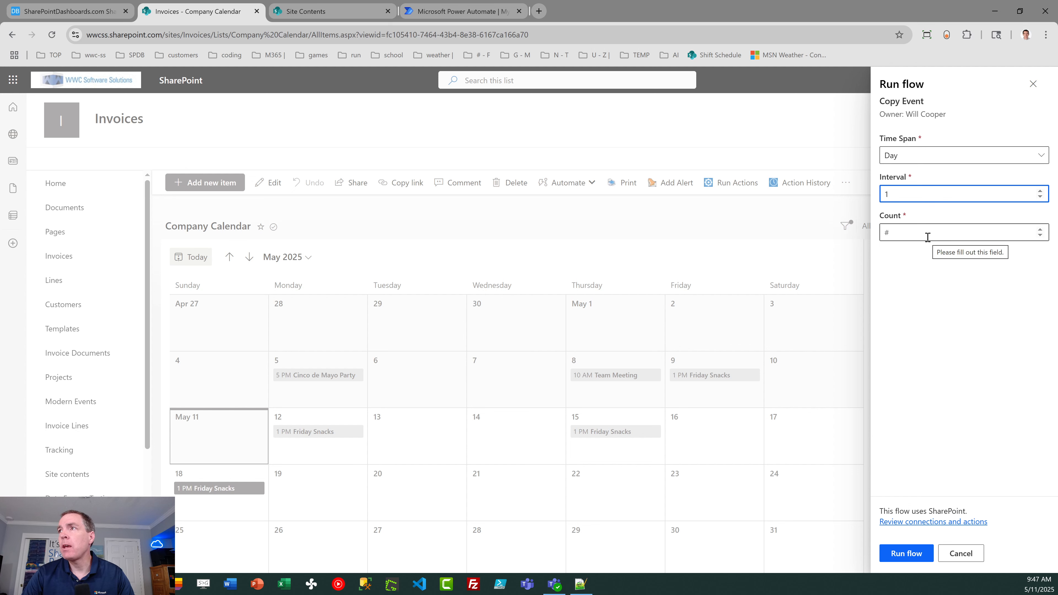
pyautogui.click(928, 237)
pyautogui.write('3')
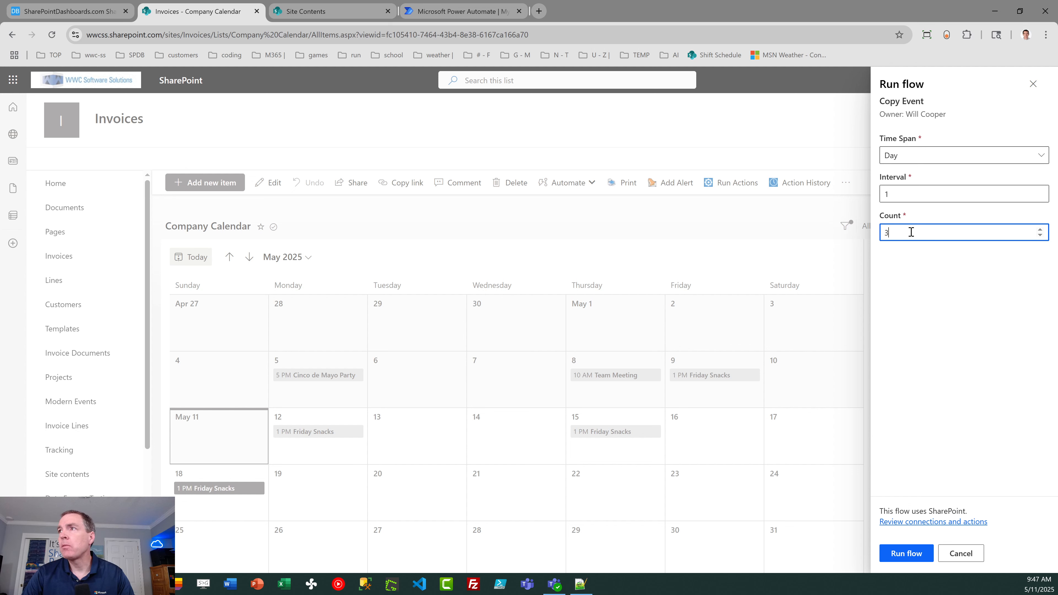
pyautogui.click(919, 553)
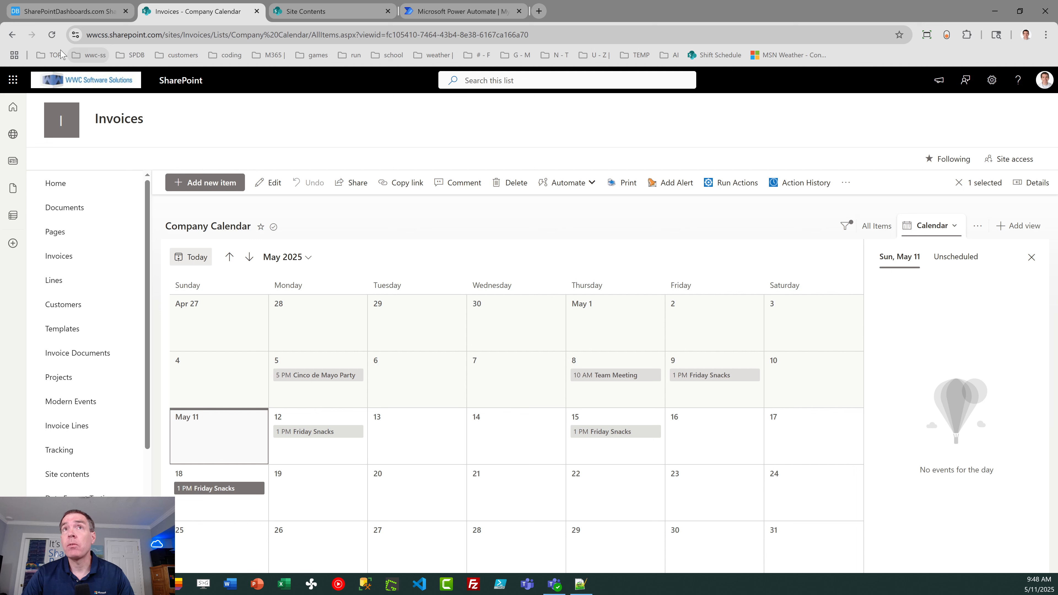
pyautogui.click(52, 35)
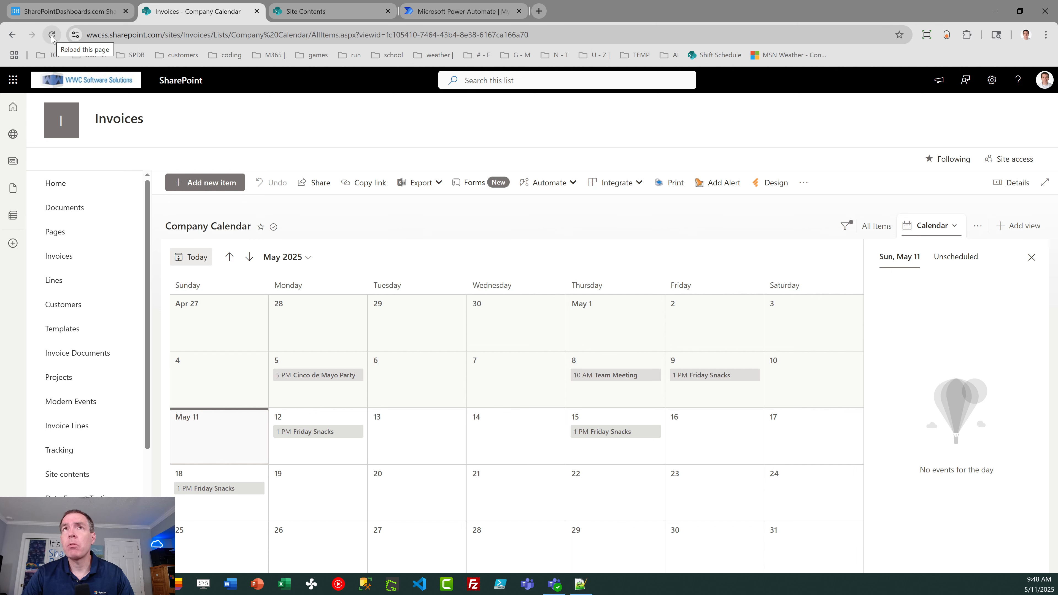
pyautogui.click(52, 35)
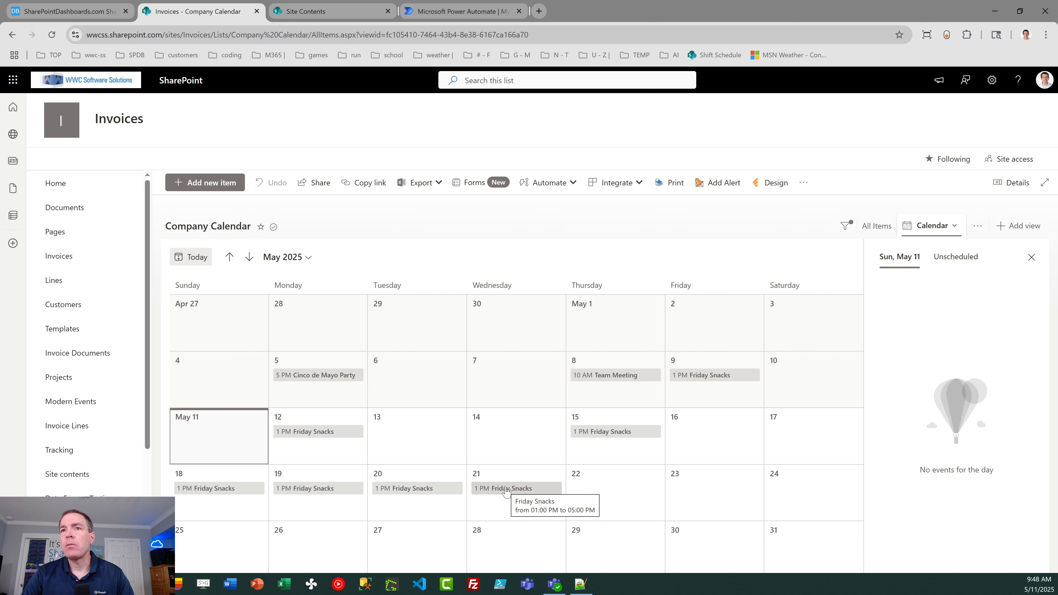
# Run the Delete Series flow on the May 18 Friday Snacks event and reload the calendar.
pyautogui.click(215, 489)
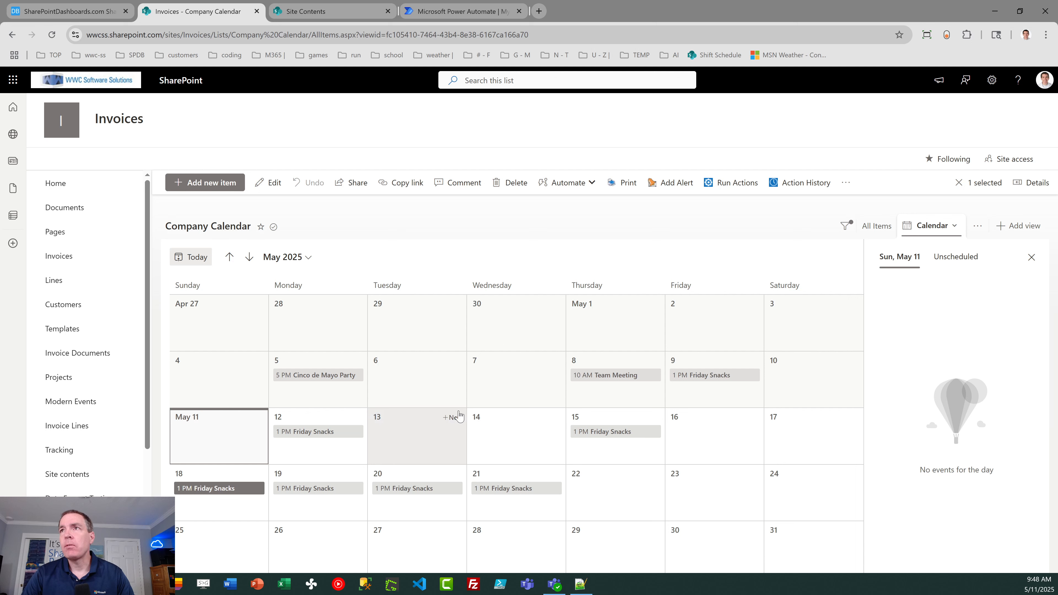
pyautogui.click(591, 184)
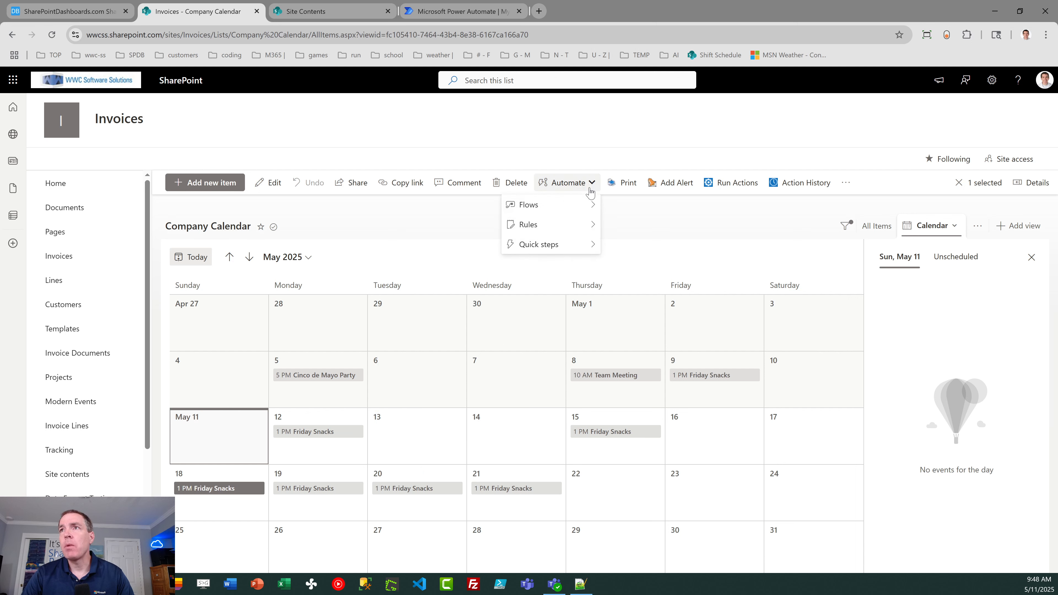
pyautogui.moveTo(582, 208)
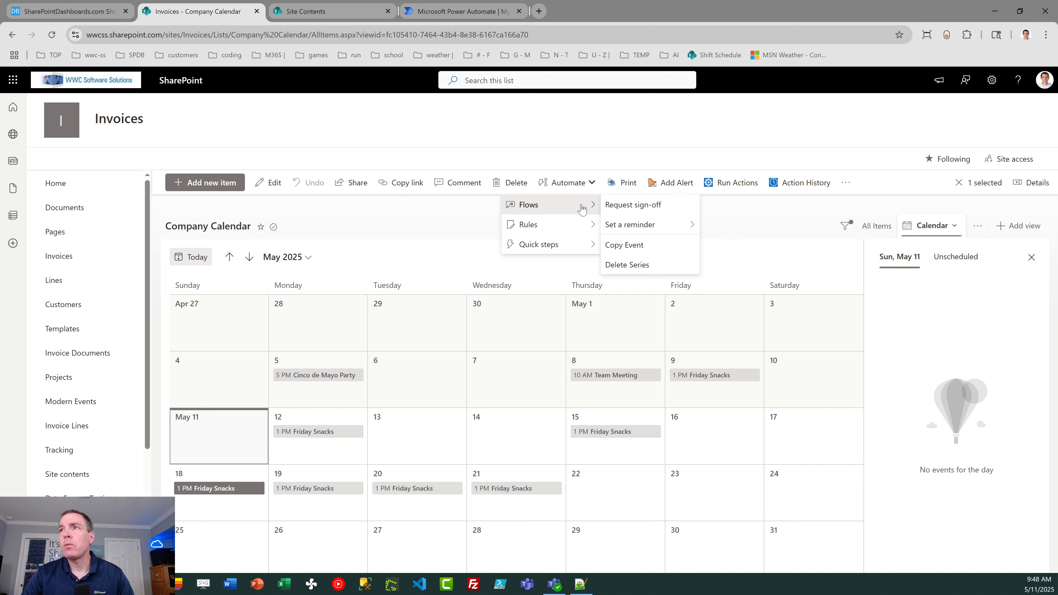
pyautogui.click(631, 265)
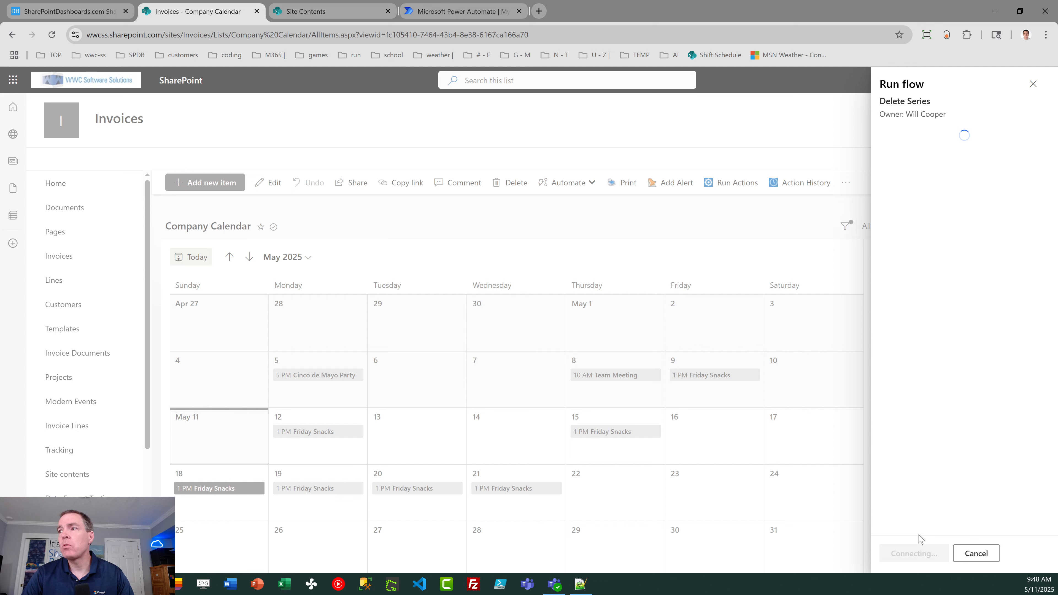
pyautogui.click(913, 554)
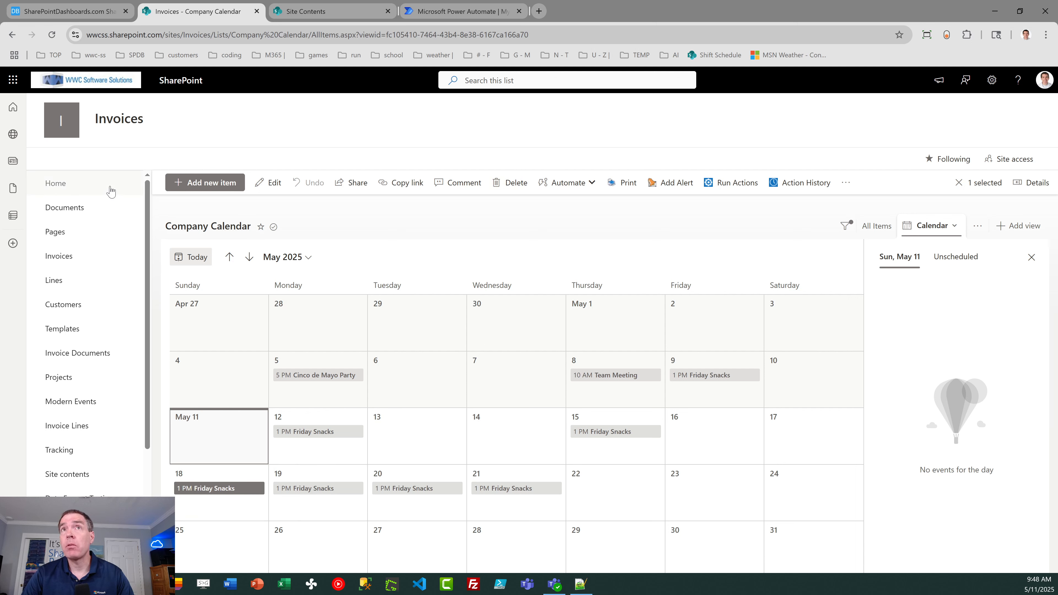
pyautogui.click(52, 36)
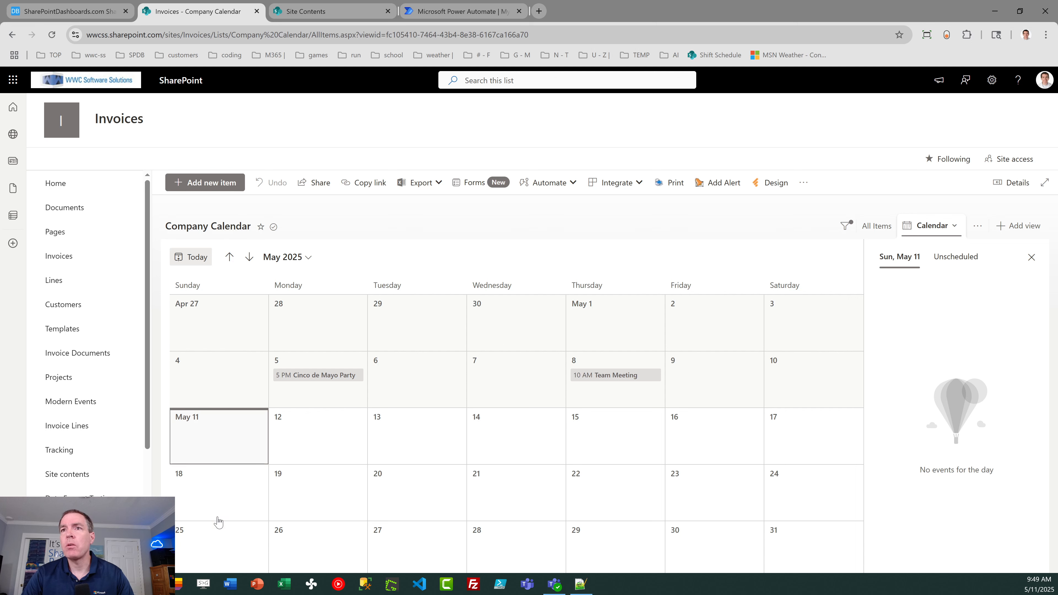
pyautogui.moveTo(350, 493)
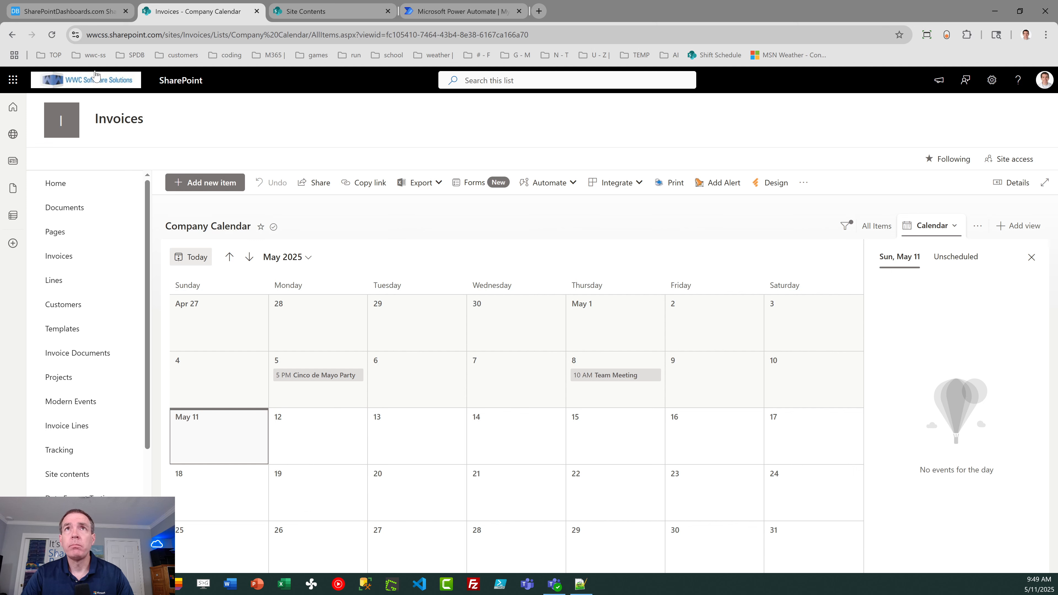
# Look at the SharePointDashboards.com guide on repeating events and return to the Company Calendar.
pyautogui.click(70, 12)
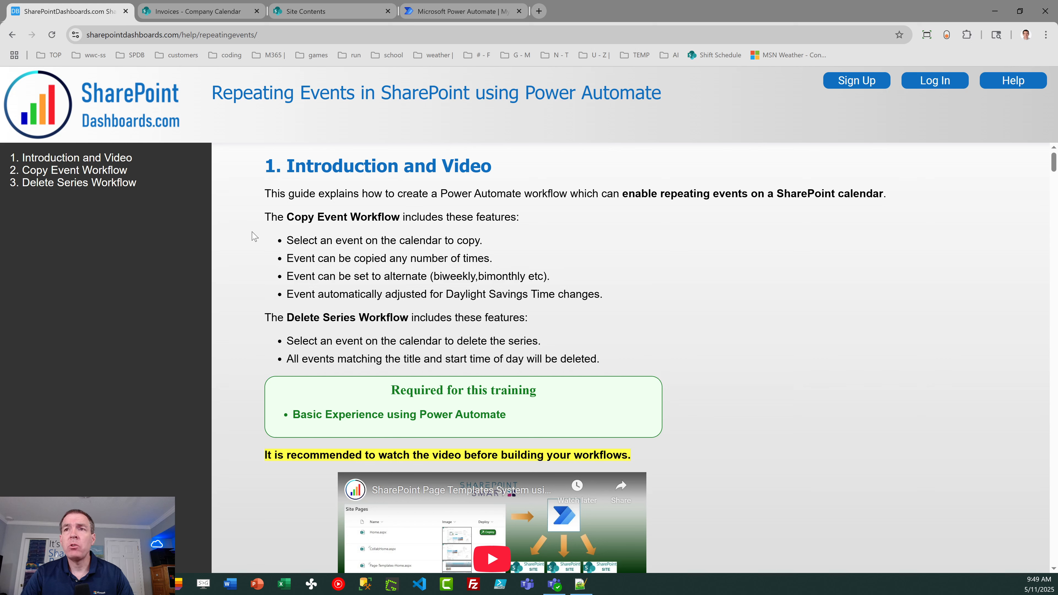
pyautogui.click(193, 9)
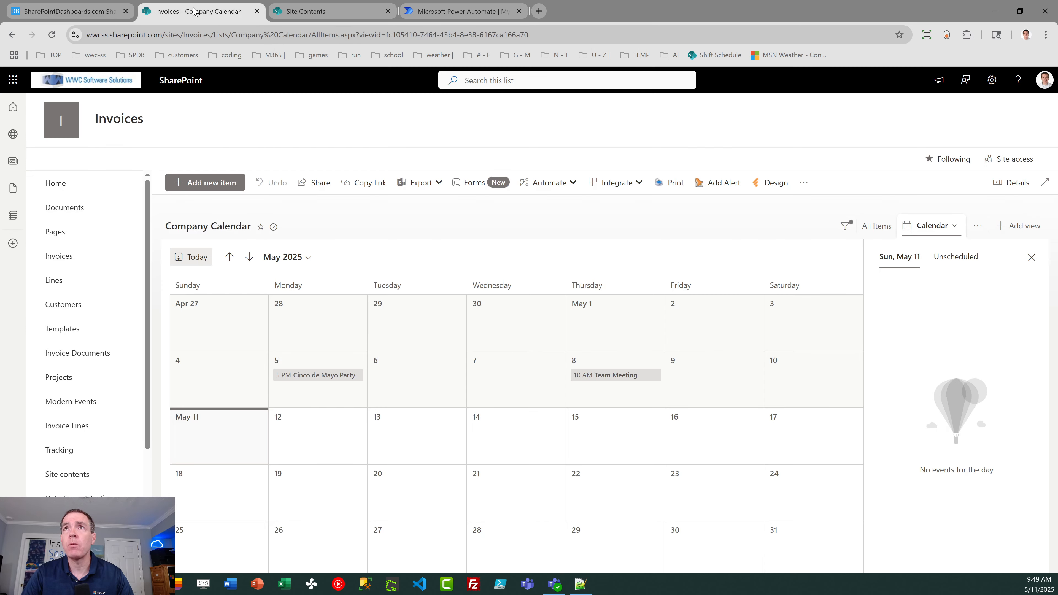
# Create a blank list named Company Events from the Invoices site contents, shown in the site navigation.
pyautogui.click(296, 10)
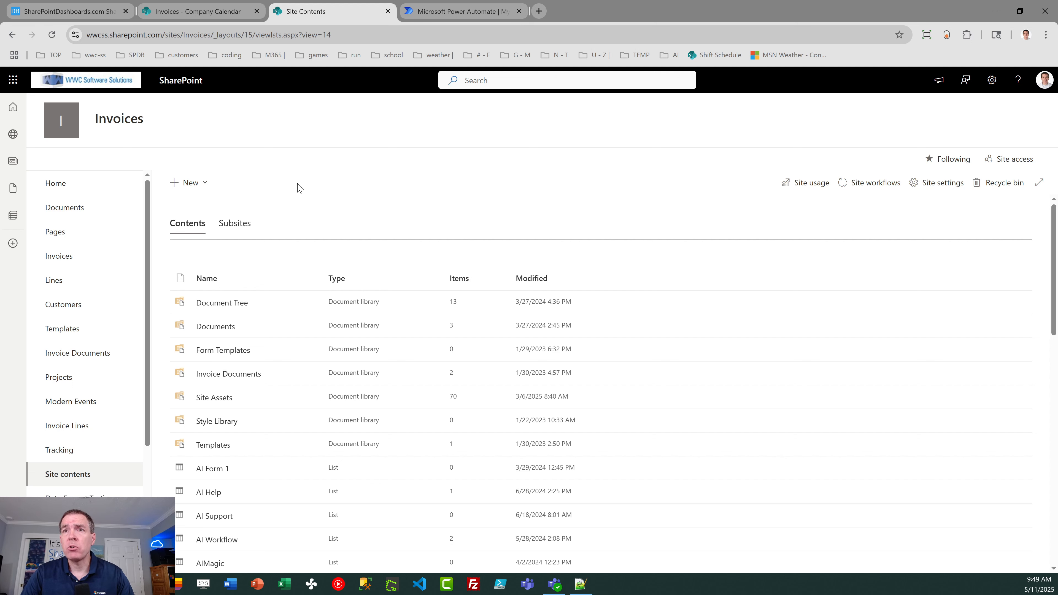
pyautogui.click(203, 182)
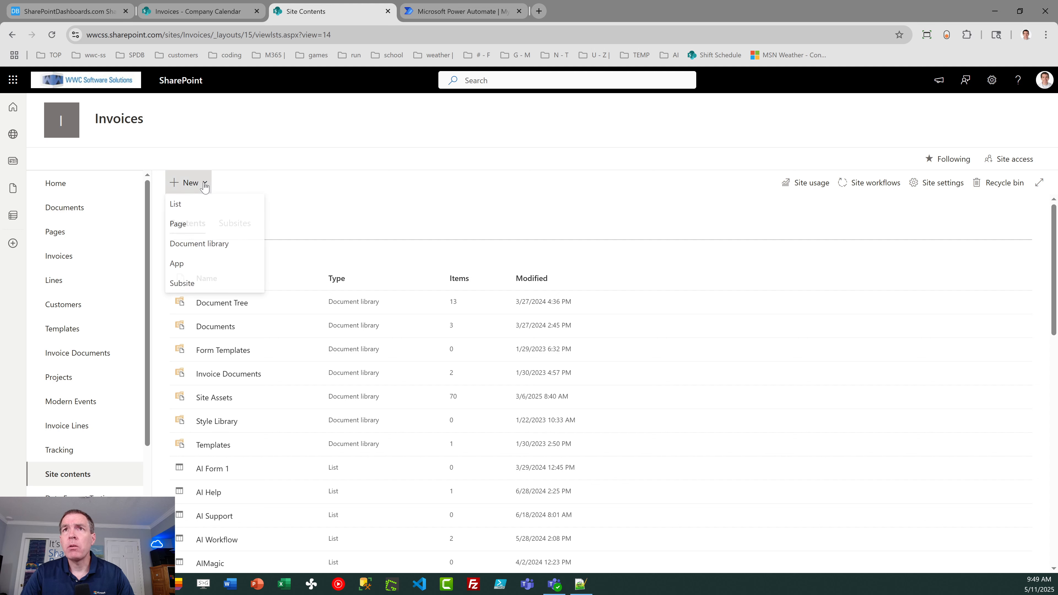
pyautogui.click(187, 208)
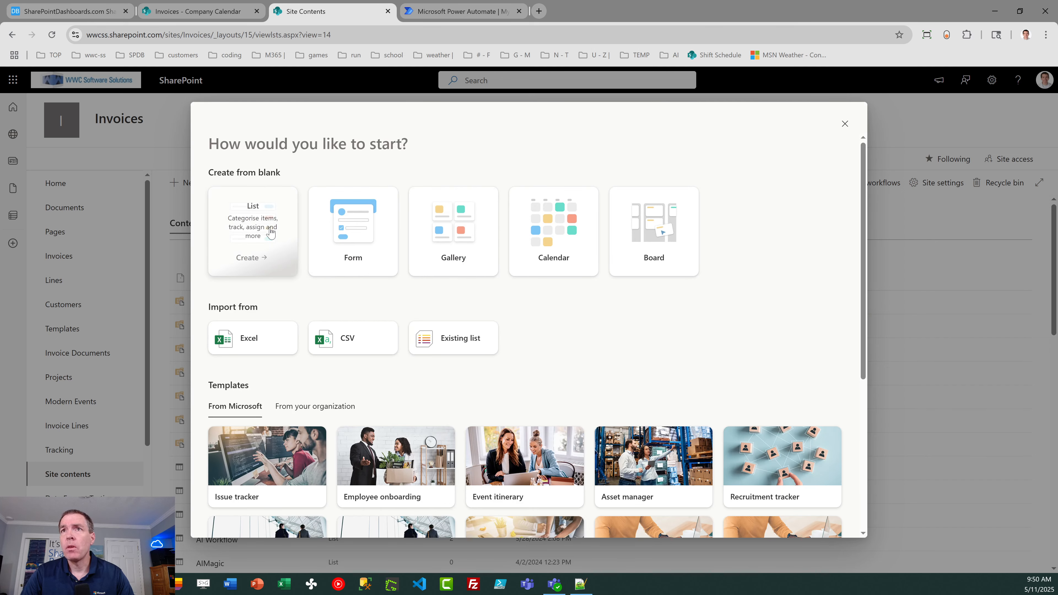
pyautogui.click(271, 231)
pyautogui.write('C')
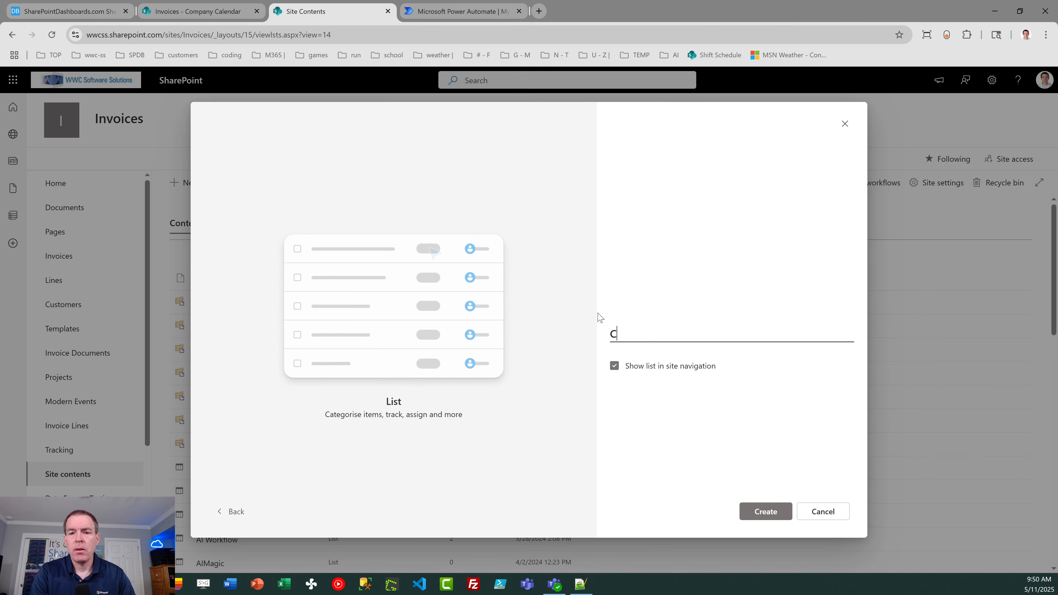
pyautogui.write('ompany Events')
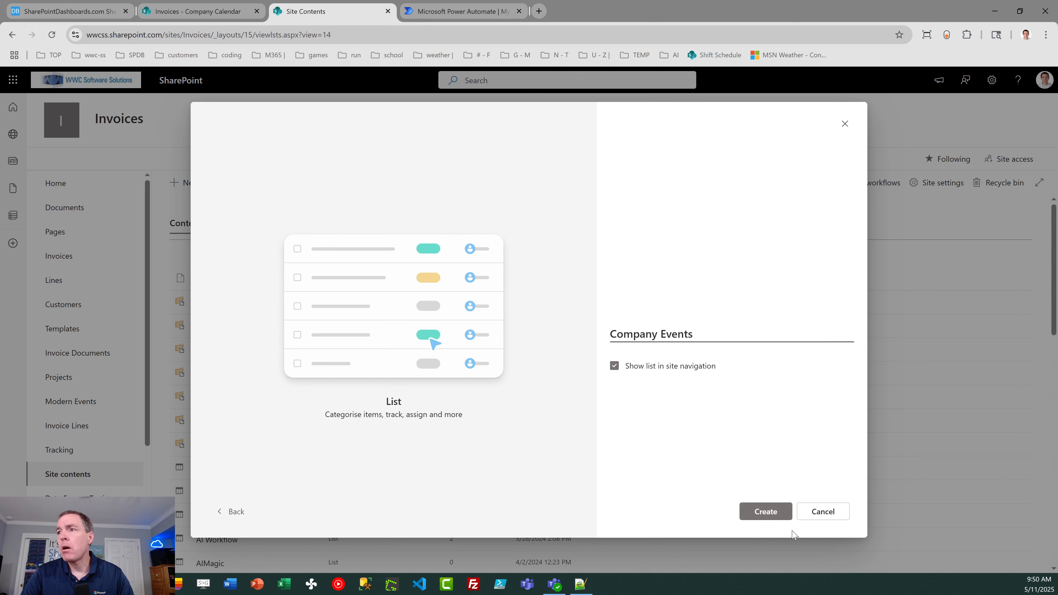
pyautogui.click(772, 513)
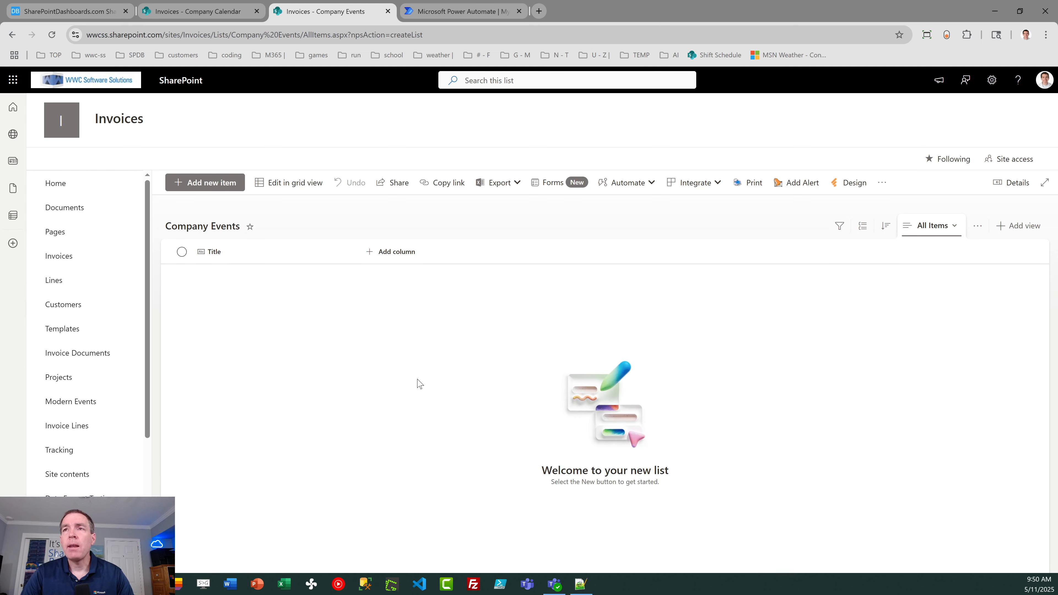
# Try to add a column to the Company Events list and reload the page.
pyautogui.click(383, 255)
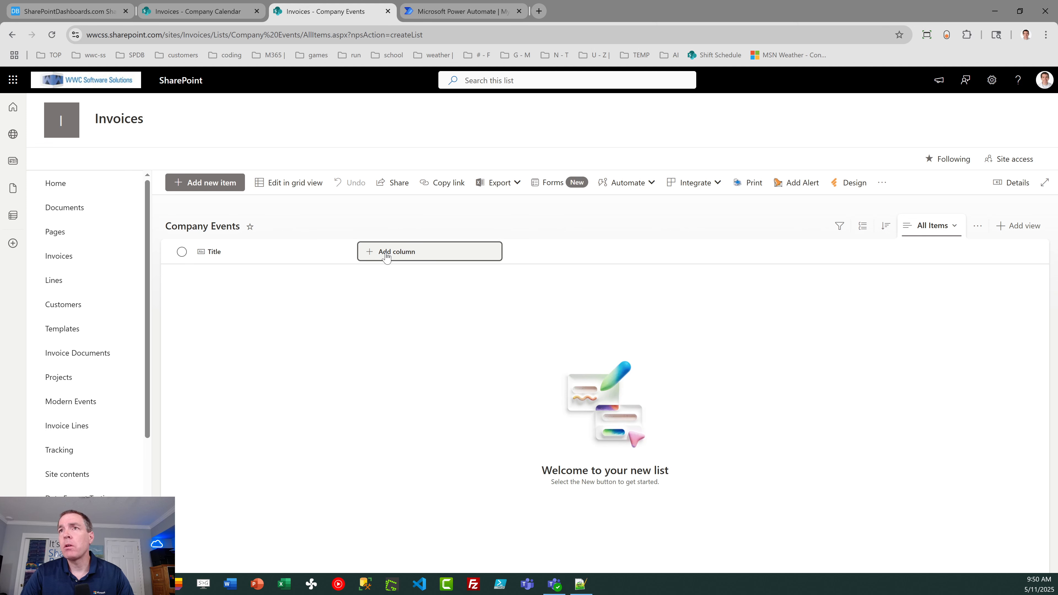
pyautogui.click(52, 37)
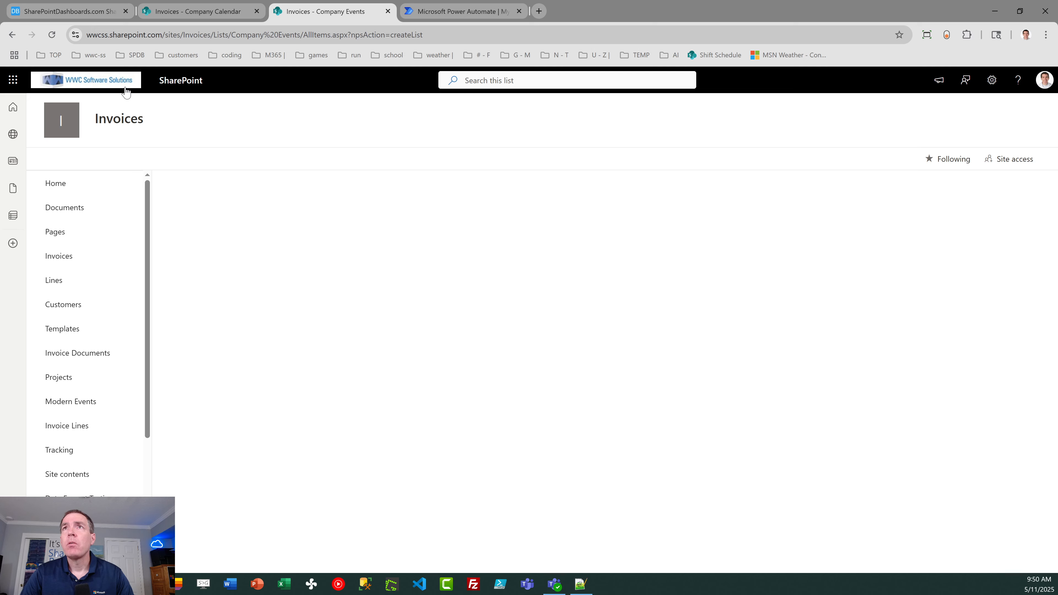
pyautogui.click(51, 36)
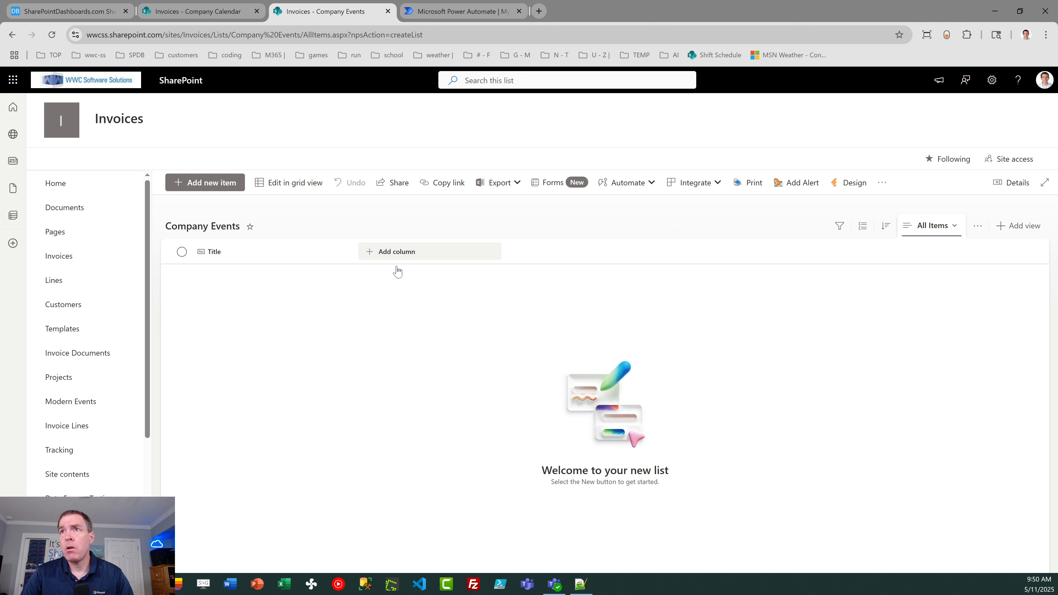
# Add a required date and time column named Start to the Company Events list, with time included.
pyautogui.click(400, 255)
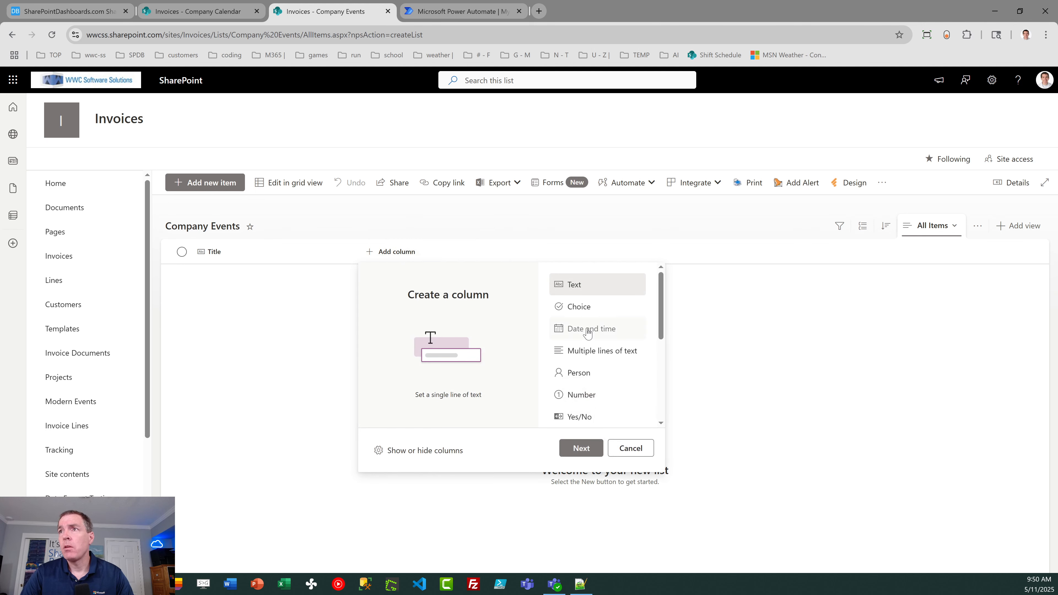
pyautogui.click(574, 329)
pyautogui.click(581, 449)
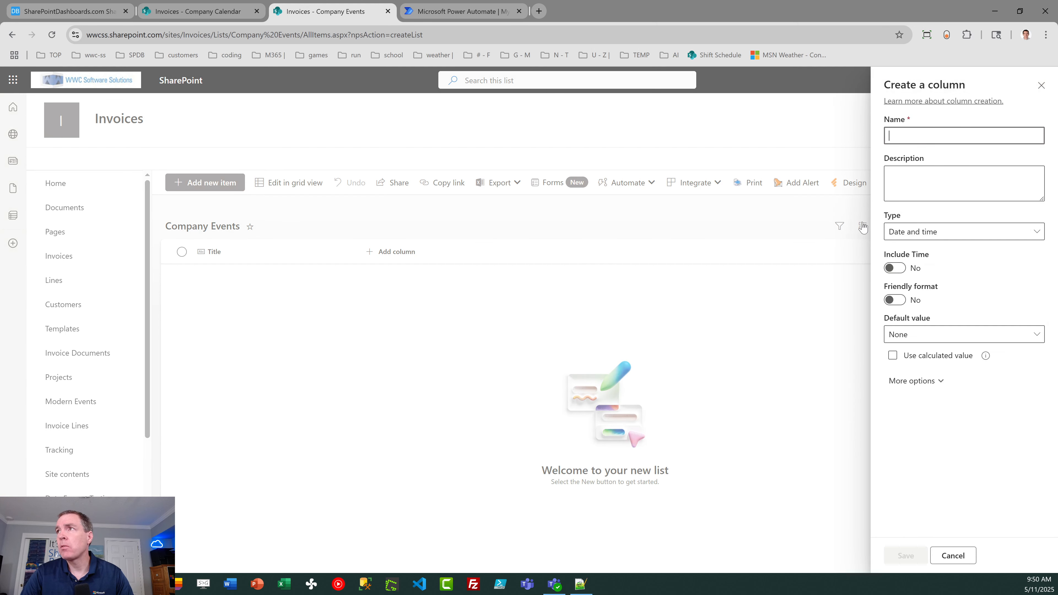
pyautogui.write('Start')
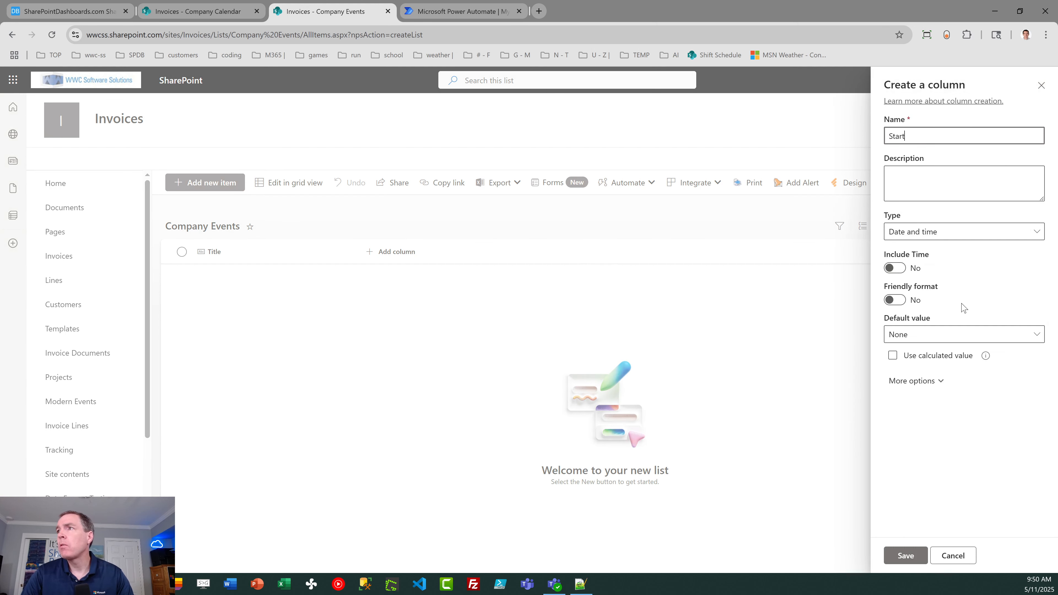
pyautogui.click(891, 269)
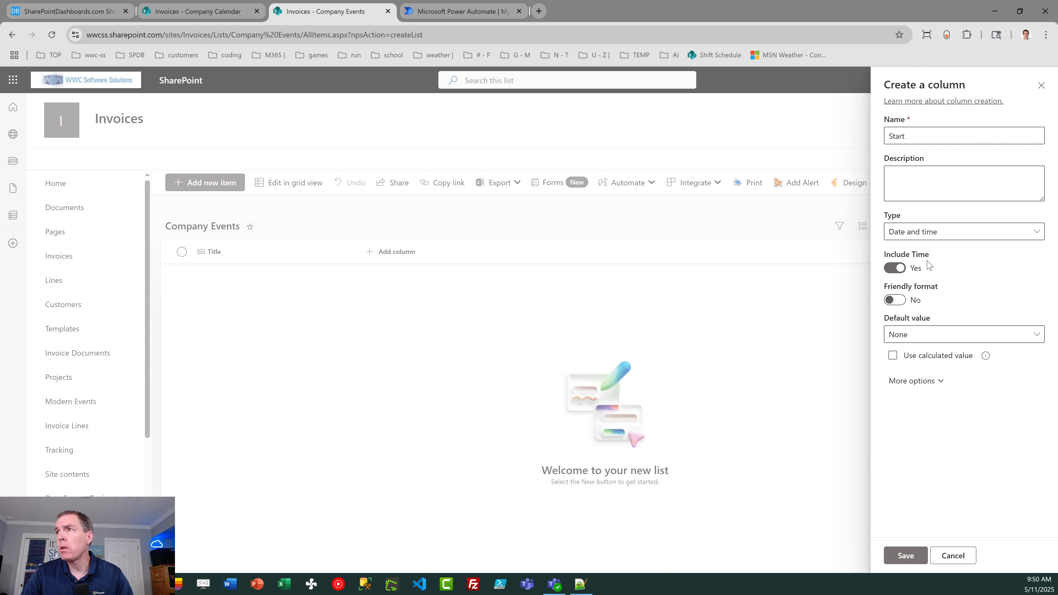
pyautogui.click(916, 382)
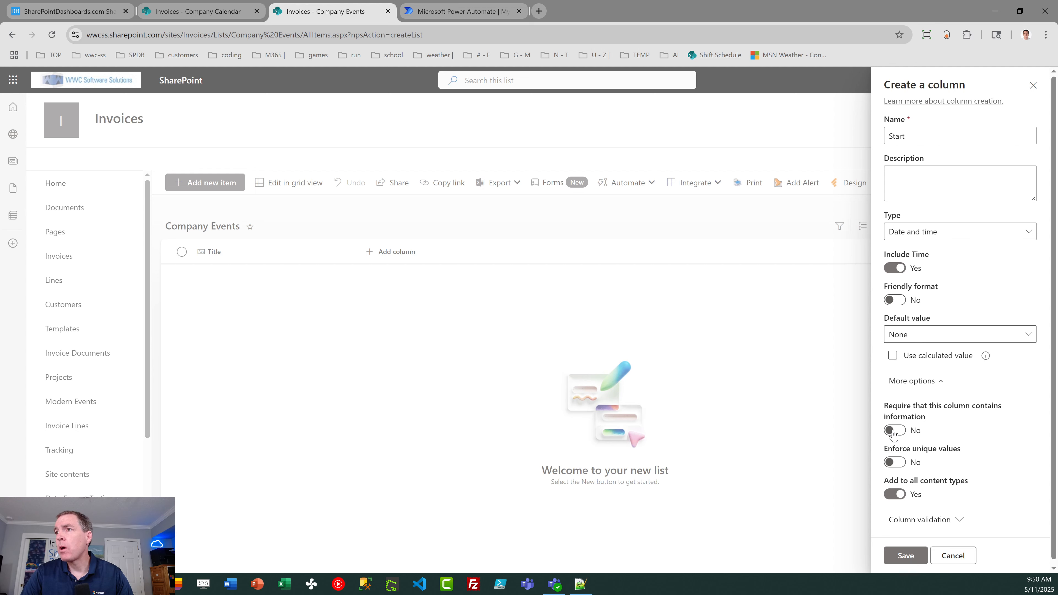
pyautogui.click(892, 434)
pyautogui.click(901, 560)
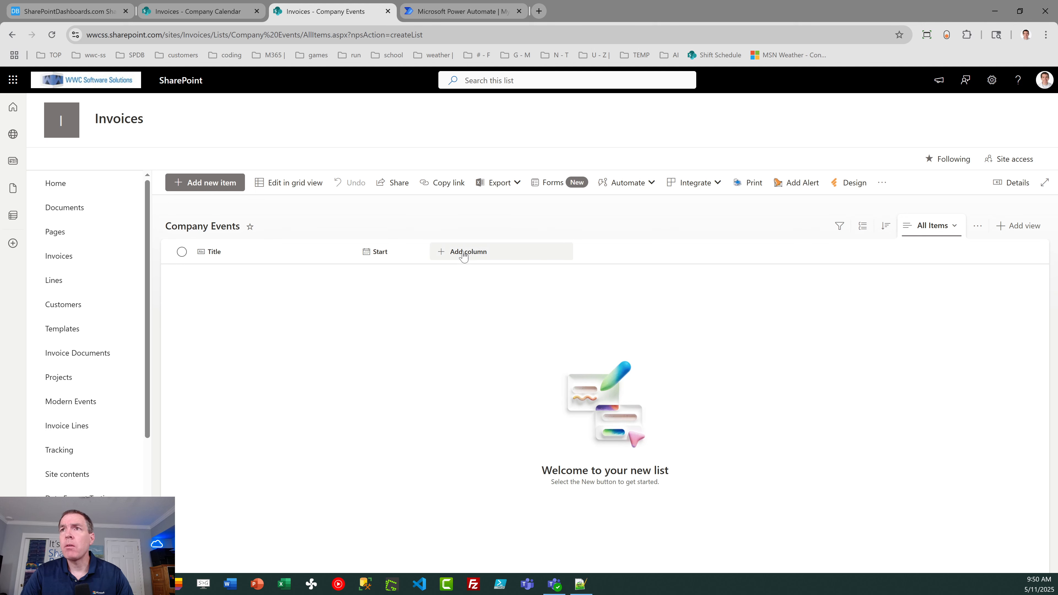
# Add a required date and time column named End to the list, with time included.
pyautogui.click(463, 255)
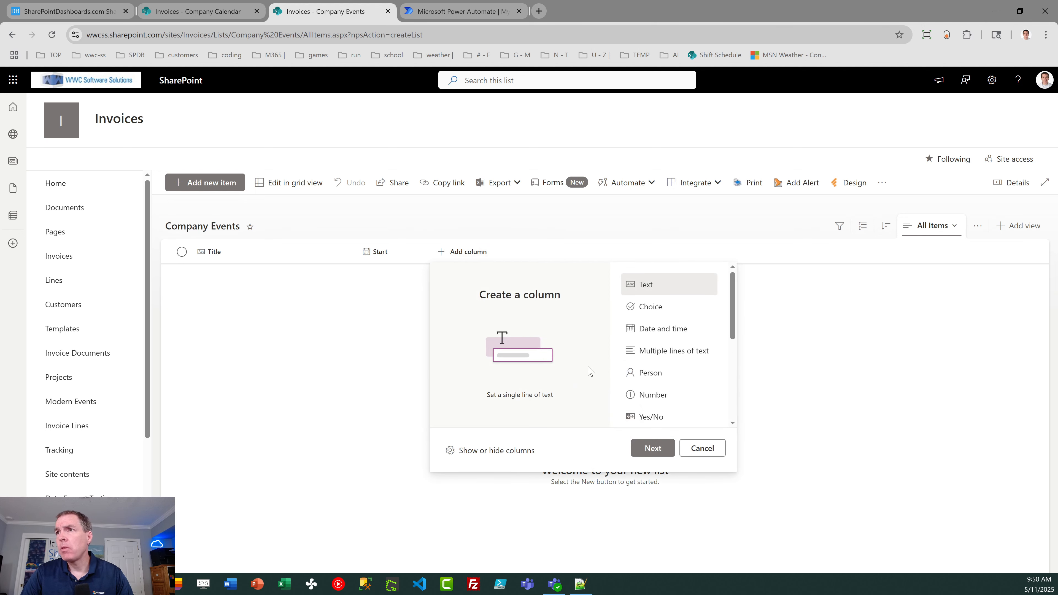
pyautogui.click(663, 332)
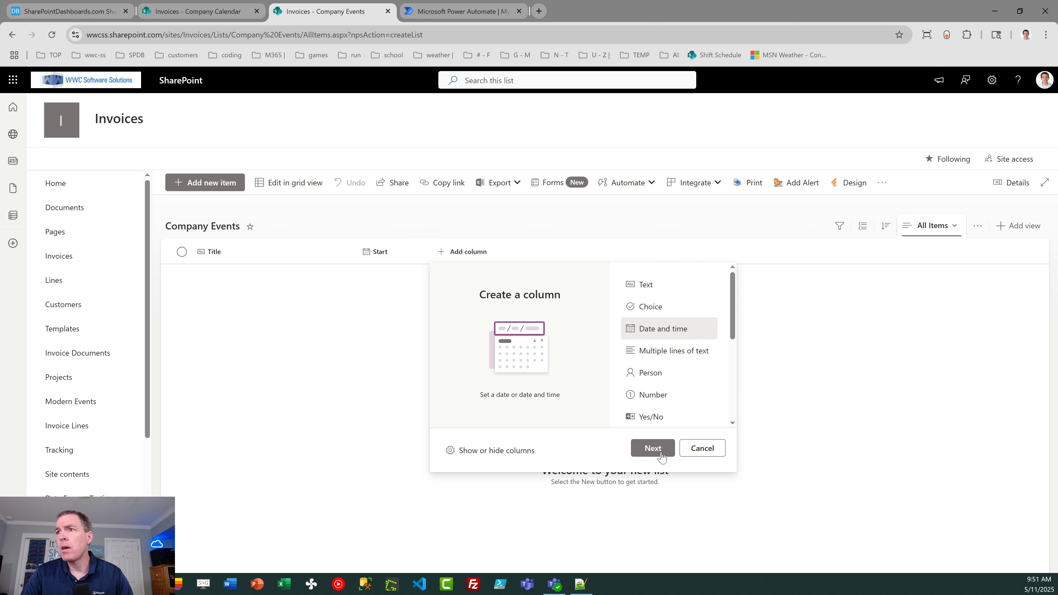
pyautogui.click(653, 448)
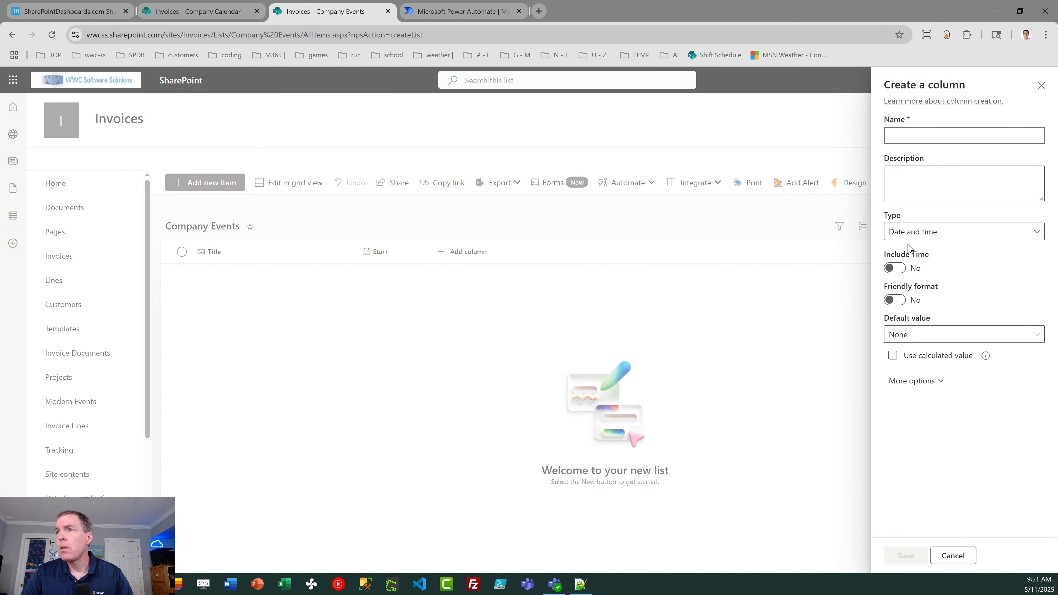
pyautogui.write('End')
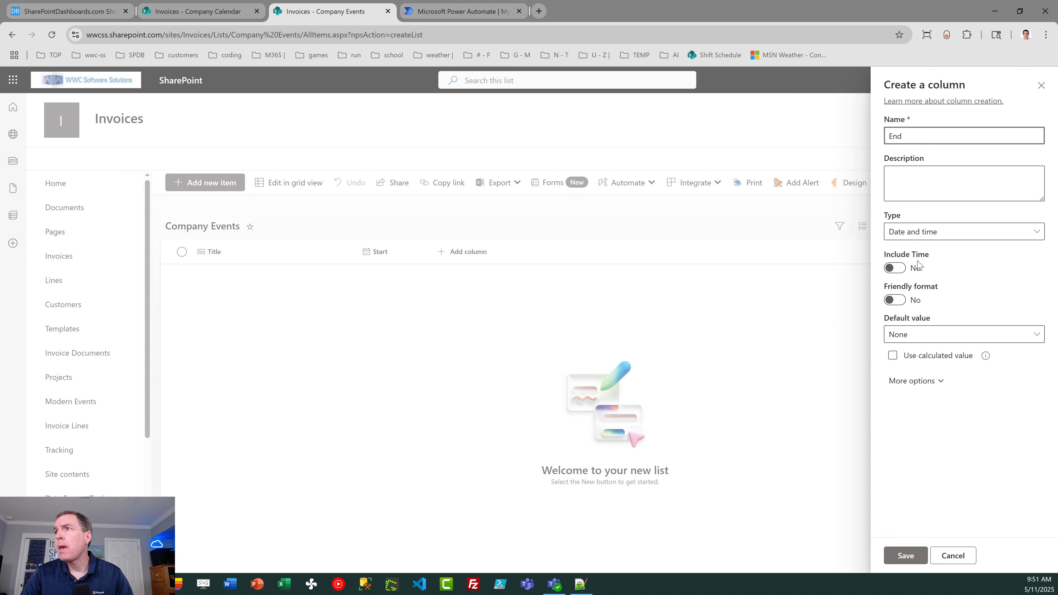
pyautogui.click(893, 269)
pyautogui.click(901, 383)
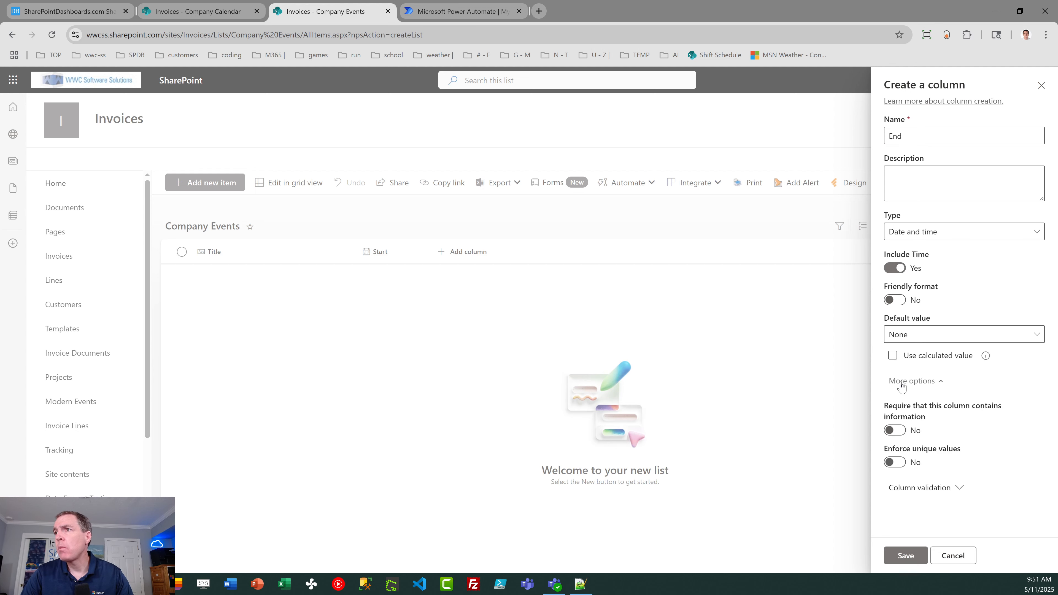
pyautogui.click(905, 556)
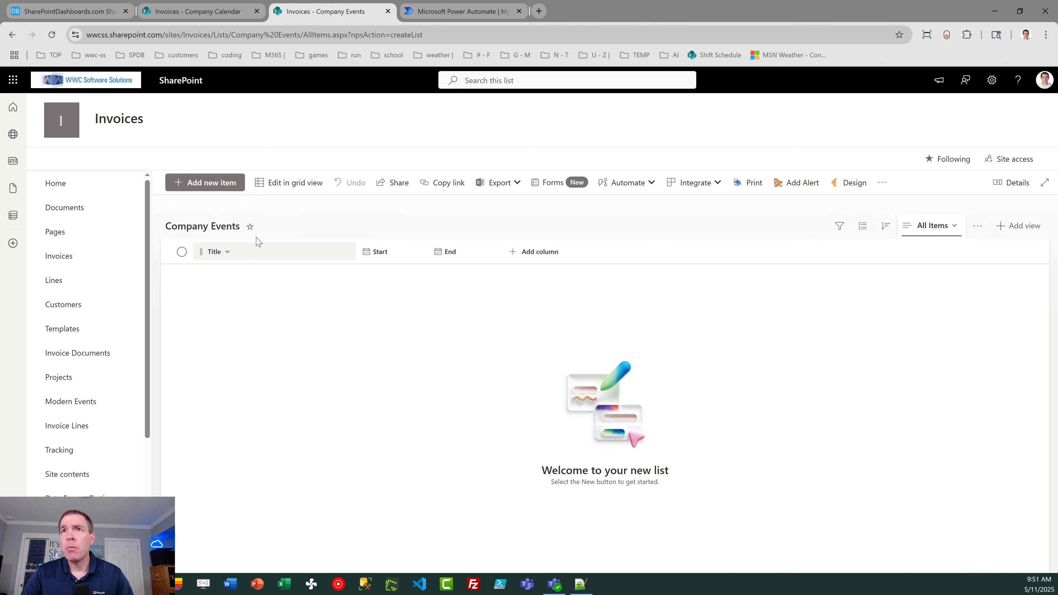
# Start a new list item titled Workflow Practice with its start set to 5/11/2025 04:00 PM.
pyautogui.click(208, 187)
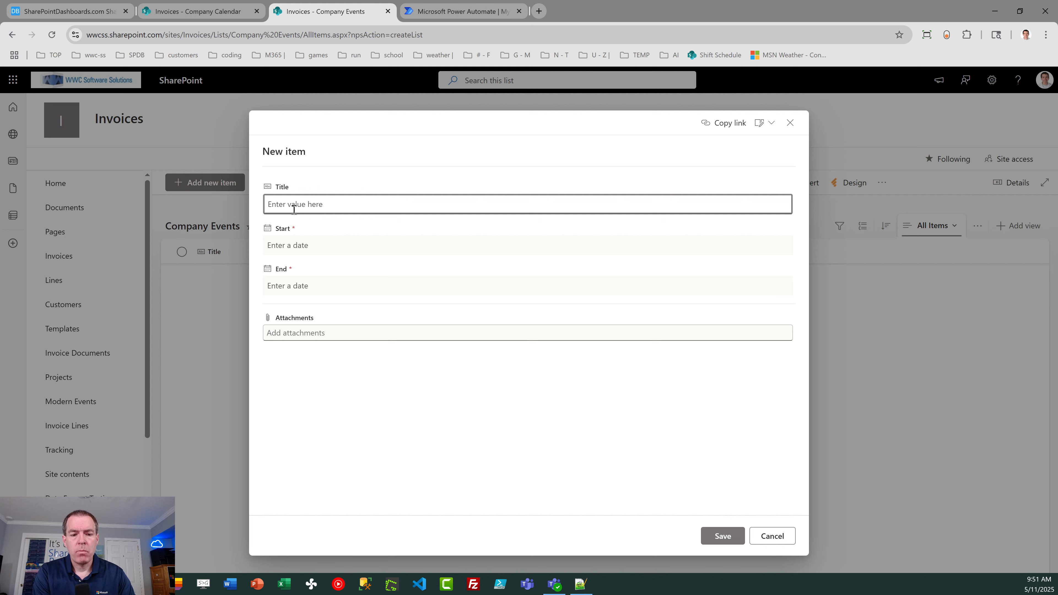
pyautogui.write('Workflow Prac')
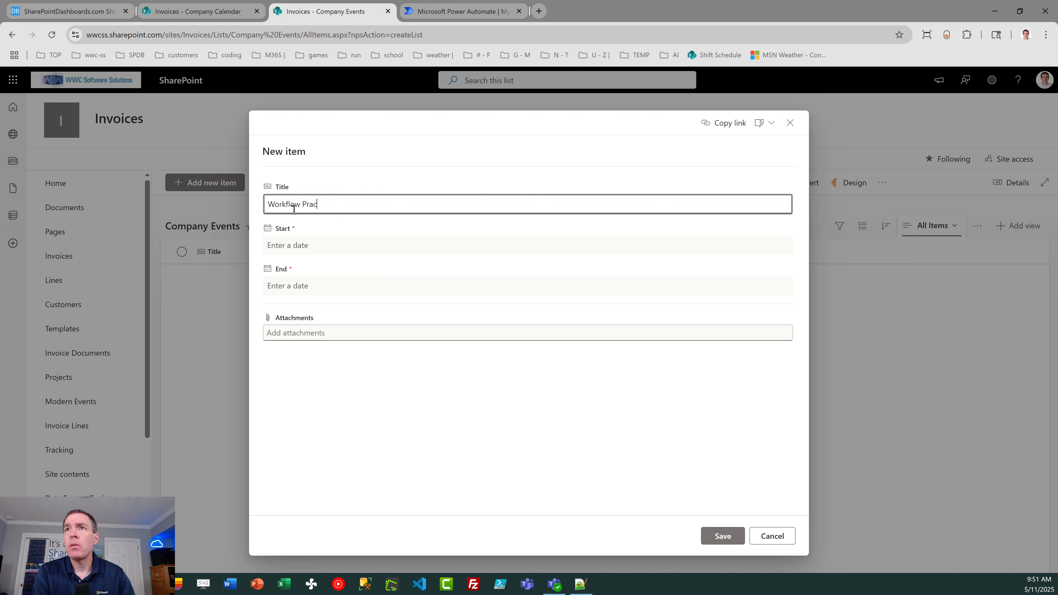
pyautogui.write('tice')
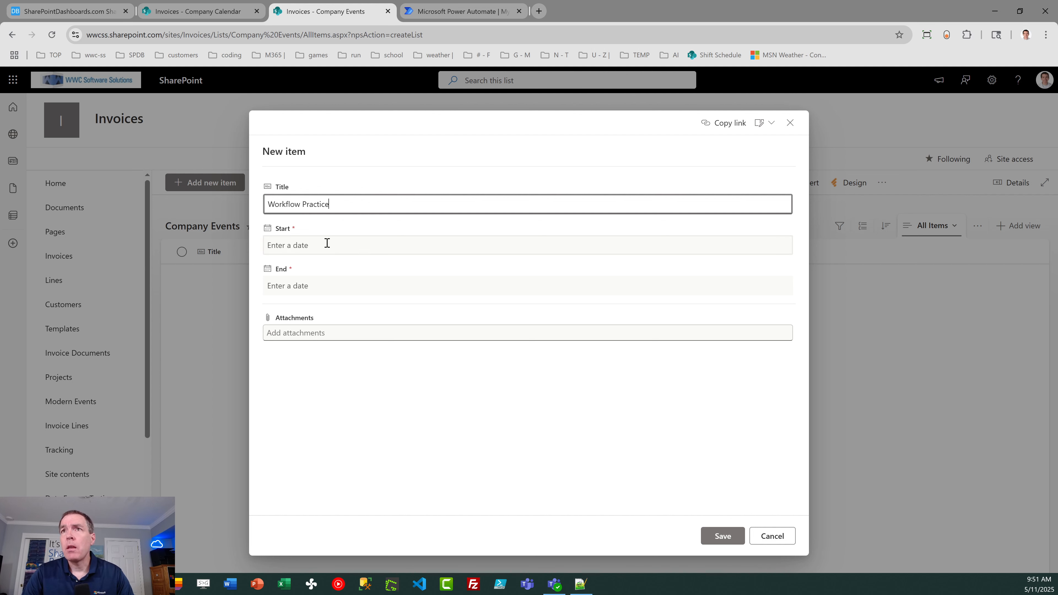
pyautogui.click(327, 245)
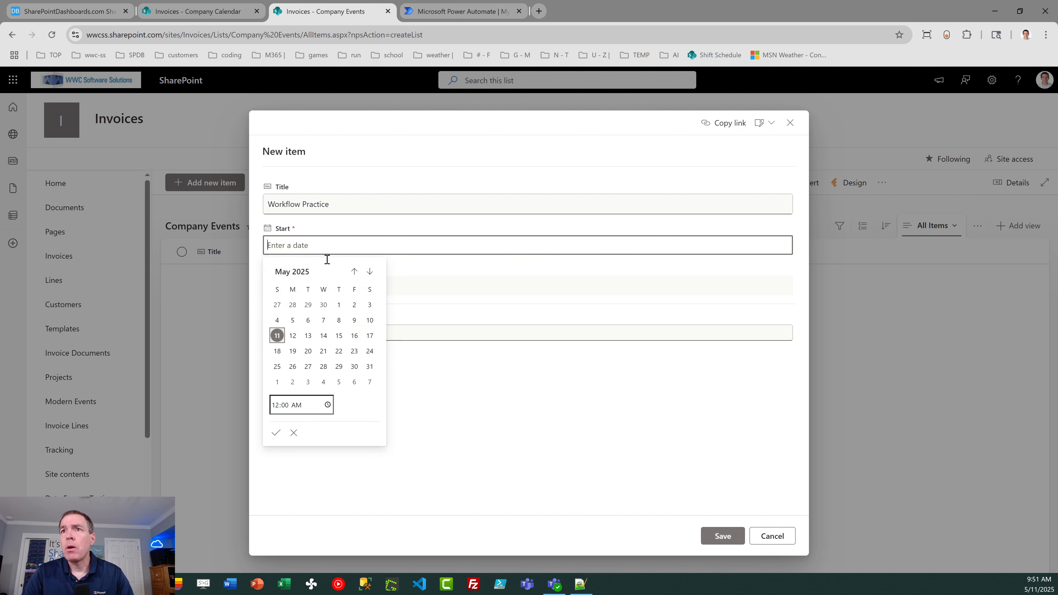
pyautogui.click(277, 405)
pyautogui.press('Down')
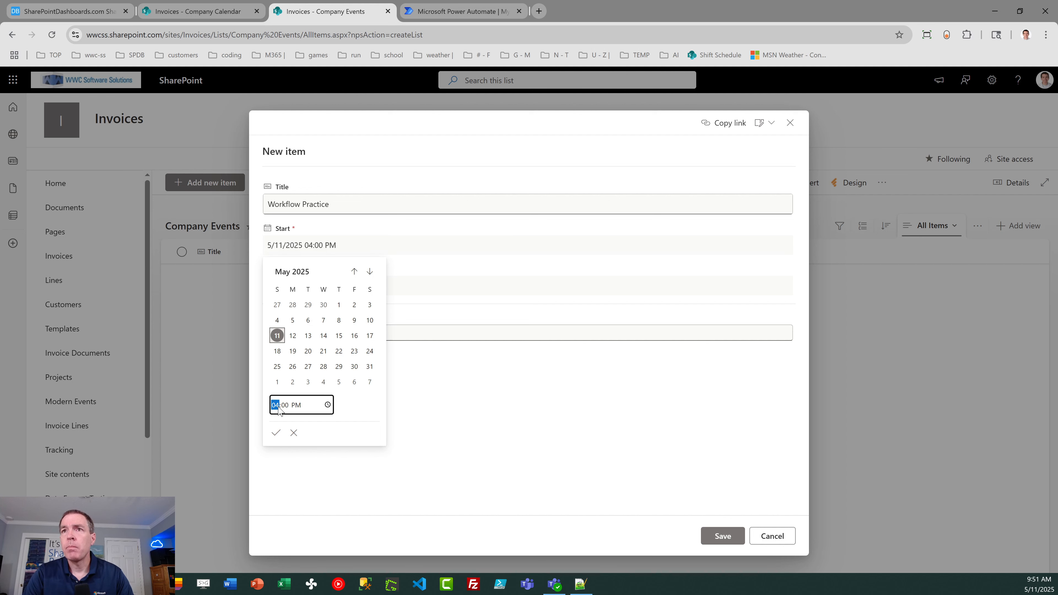
pyautogui.click(275, 433)
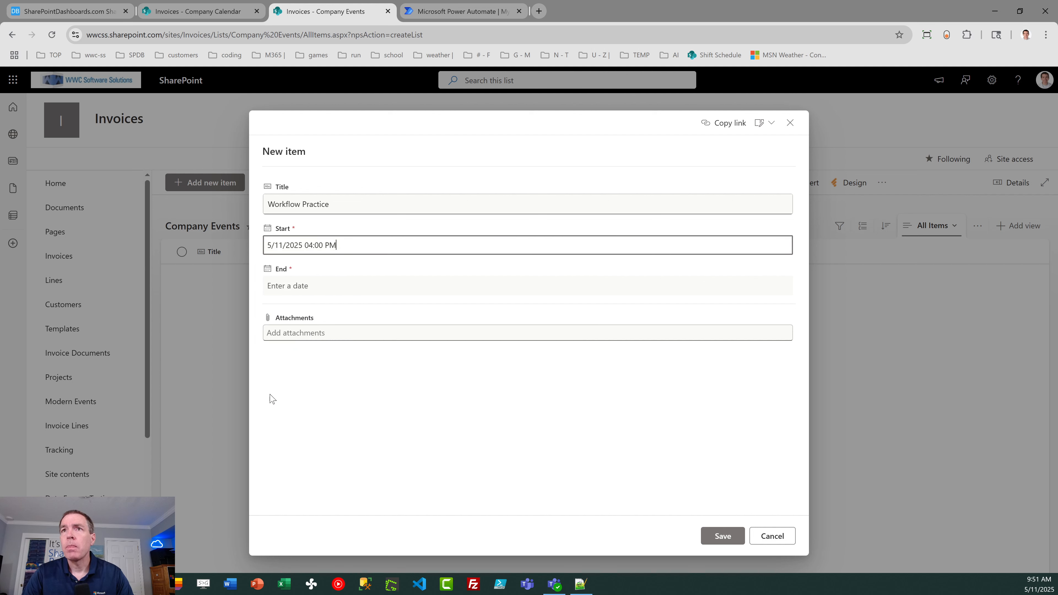
# Set the Workflow Practice item's end to 5/11/2025 06:00 PM and save the item.
pyautogui.click(310, 287)
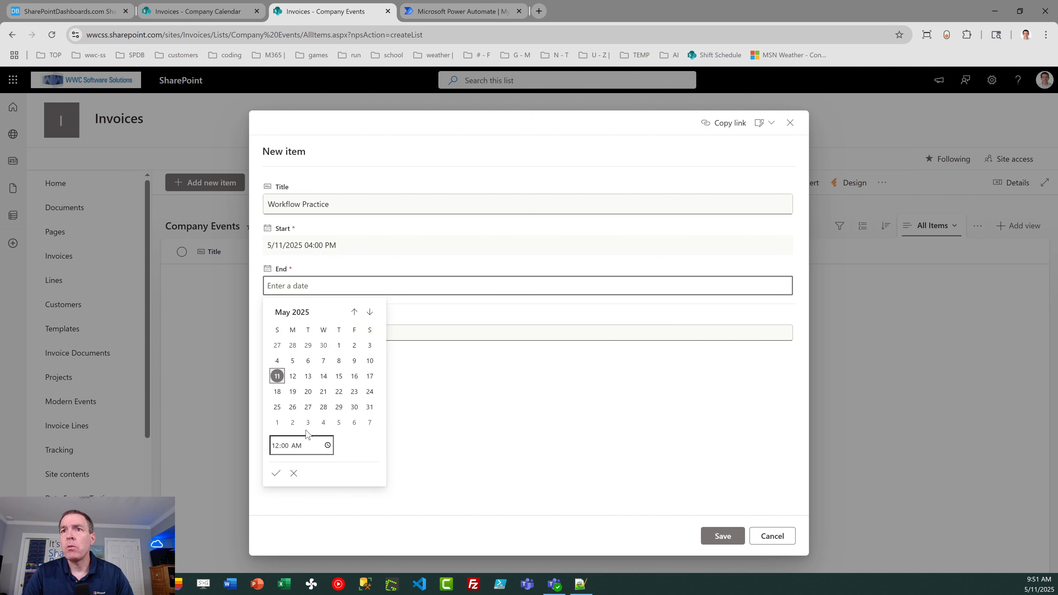
pyautogui.click(276, 446)
pyautogui.press('Down')
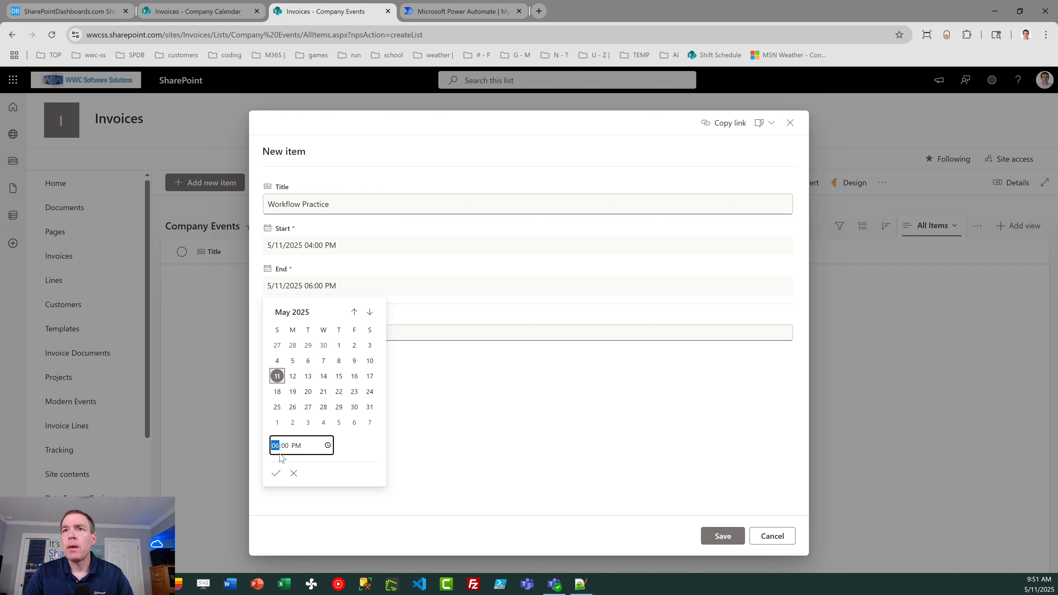
pyautogui.click(277, 474)
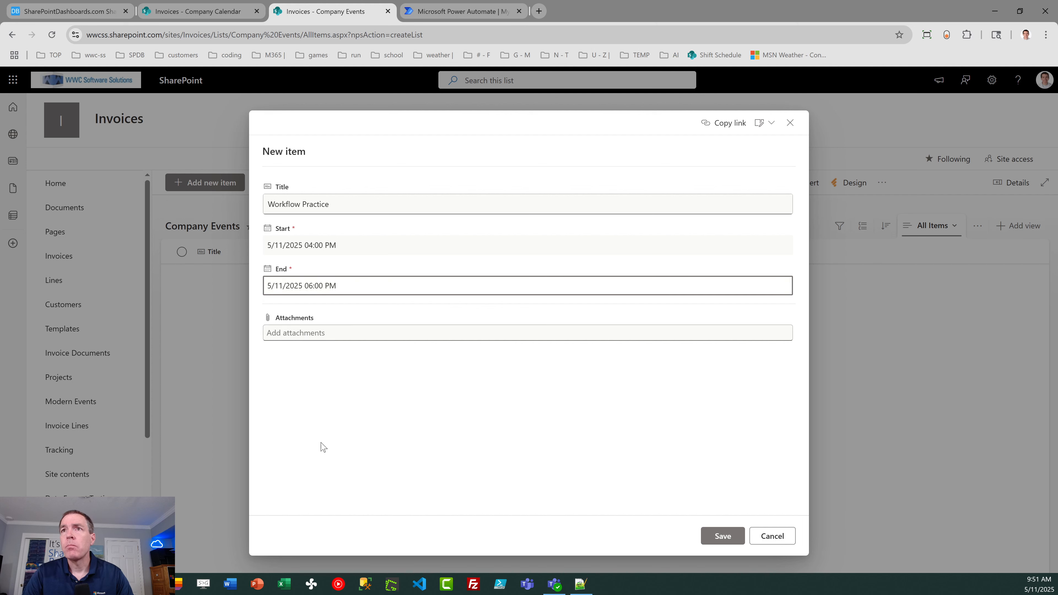
pyautogui.click(717, 538)
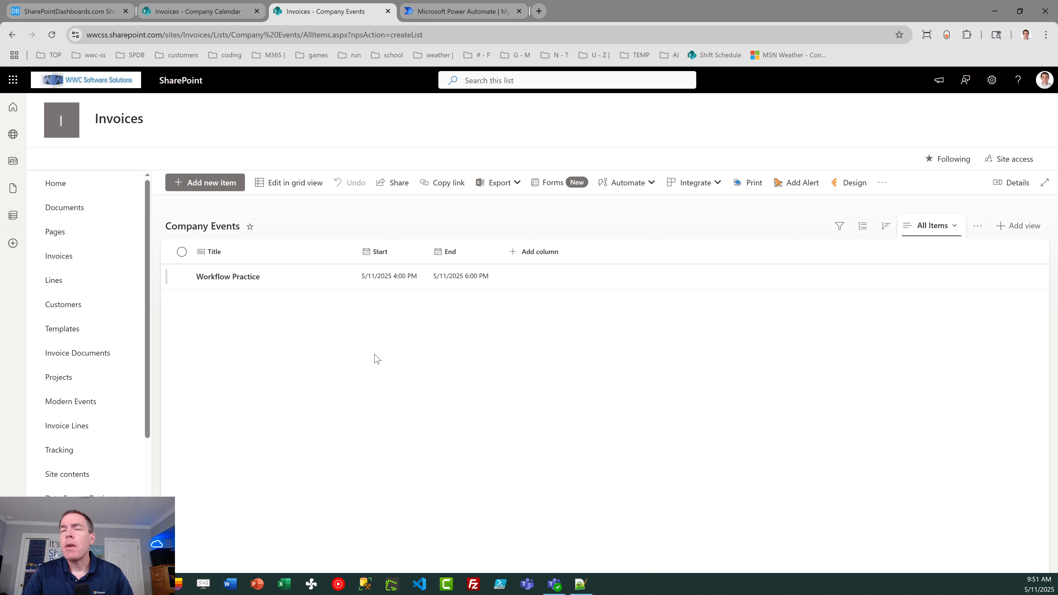
# Start another list item titled Workflow Practice Two with its start set to 5/12/2025 09:00 PM.
pyautogui.click(211, 186)
pyautogui.write('Wo')
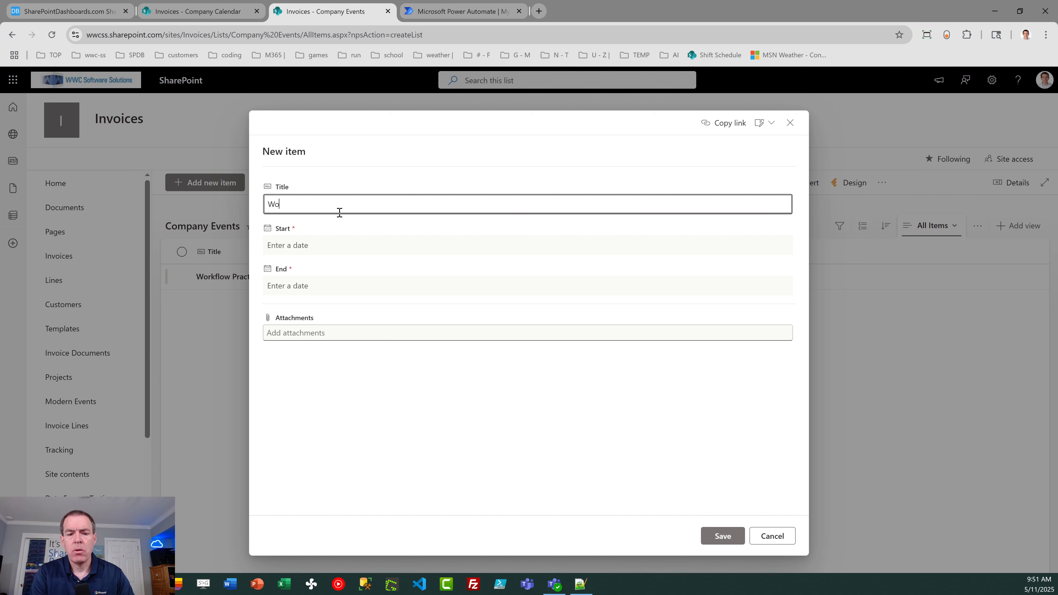
pyautogui.write('rkflow Par')
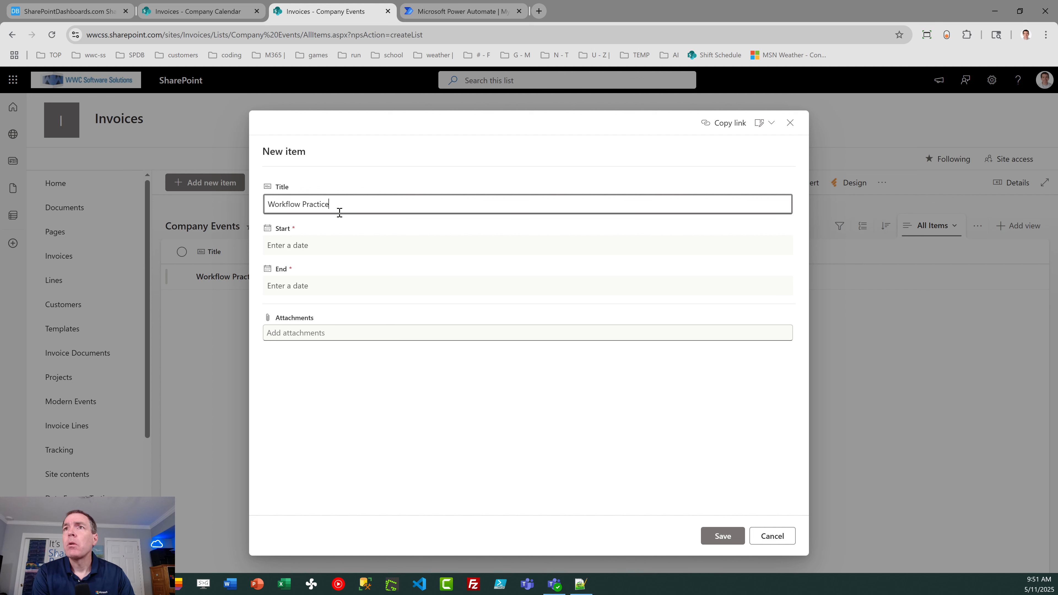
pyautogui.write('ctice Two')
pyautogui.click(301, 251)
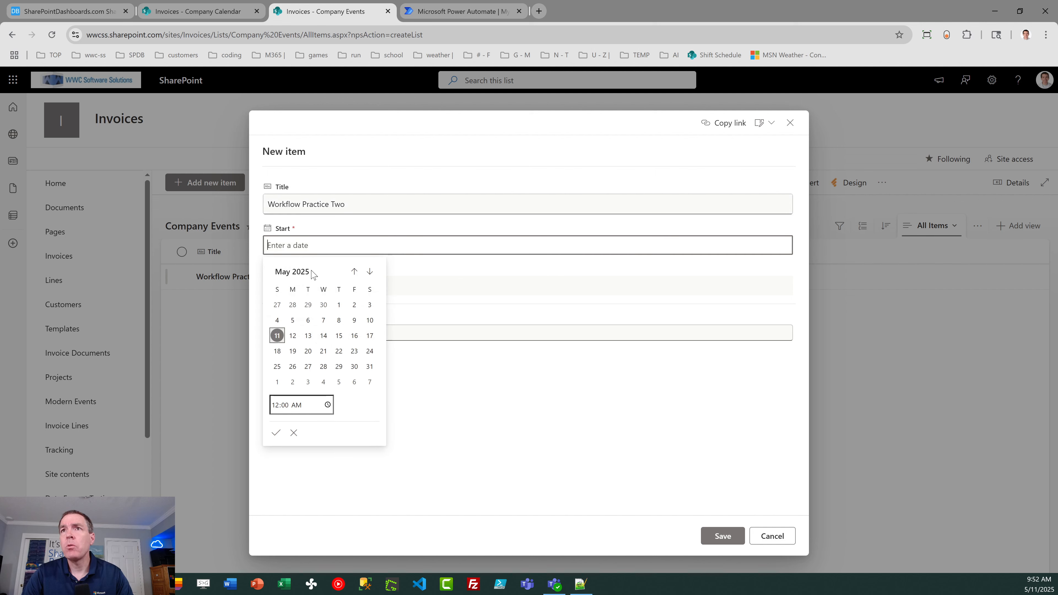
pyautogui.click(293, 336)
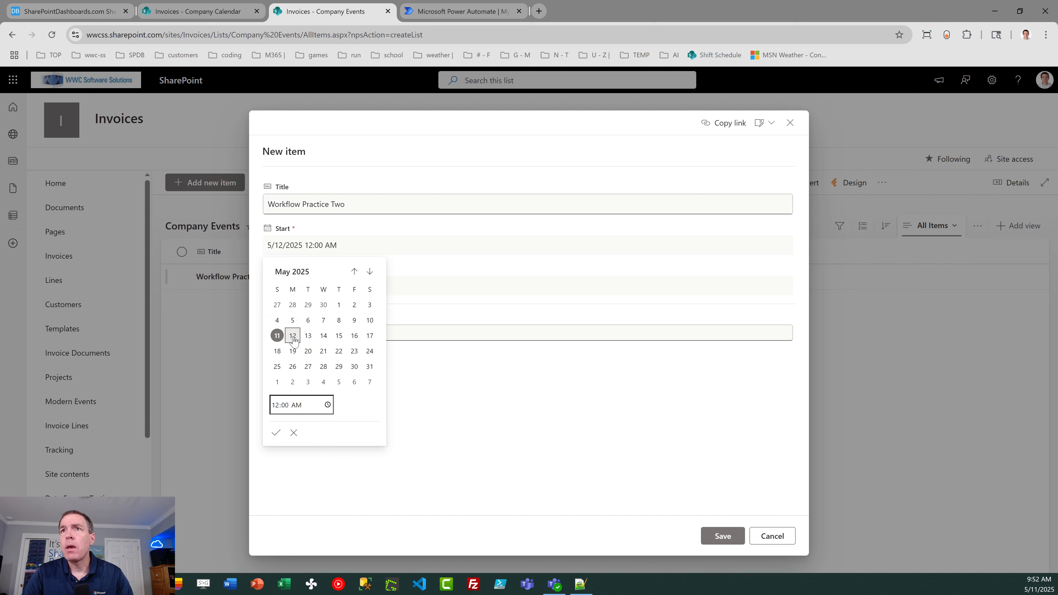
pyautogui.click(277, 406)
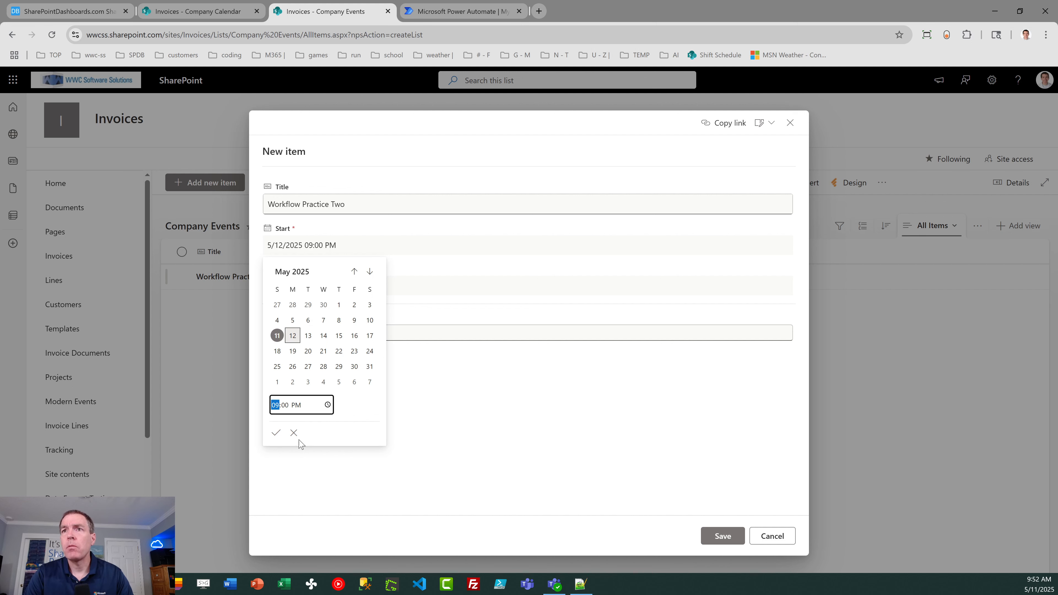
pyautogui.click(276, 433)
# Set the Workflow Practice Two item's end to 5/12/2025 11:00 PM and save the item.
pyautogui.click(295, 285)
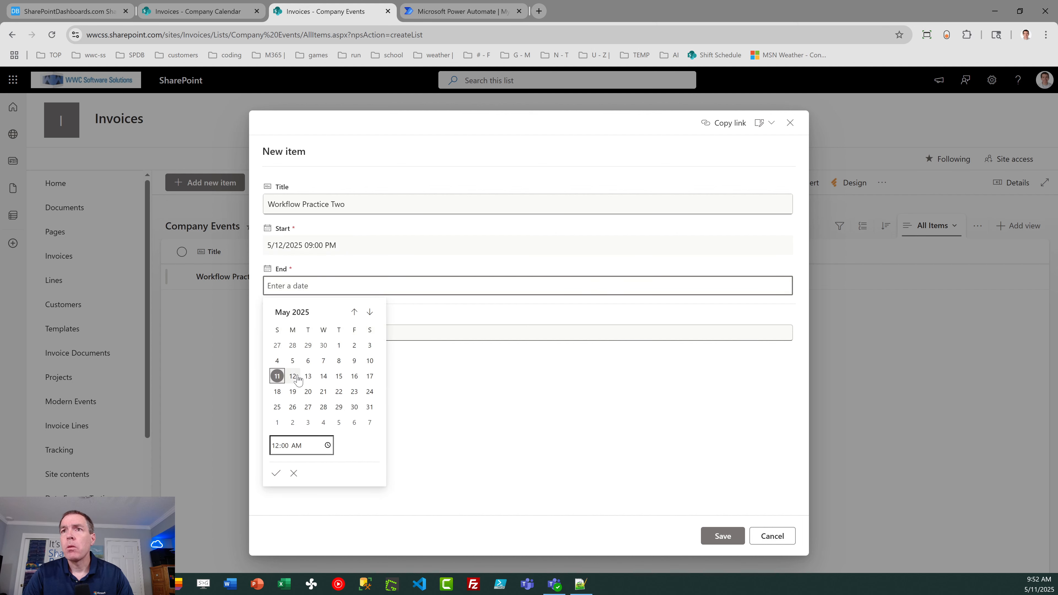
pyautogui.click(293, 376)
pyautogui.click(280, 449)
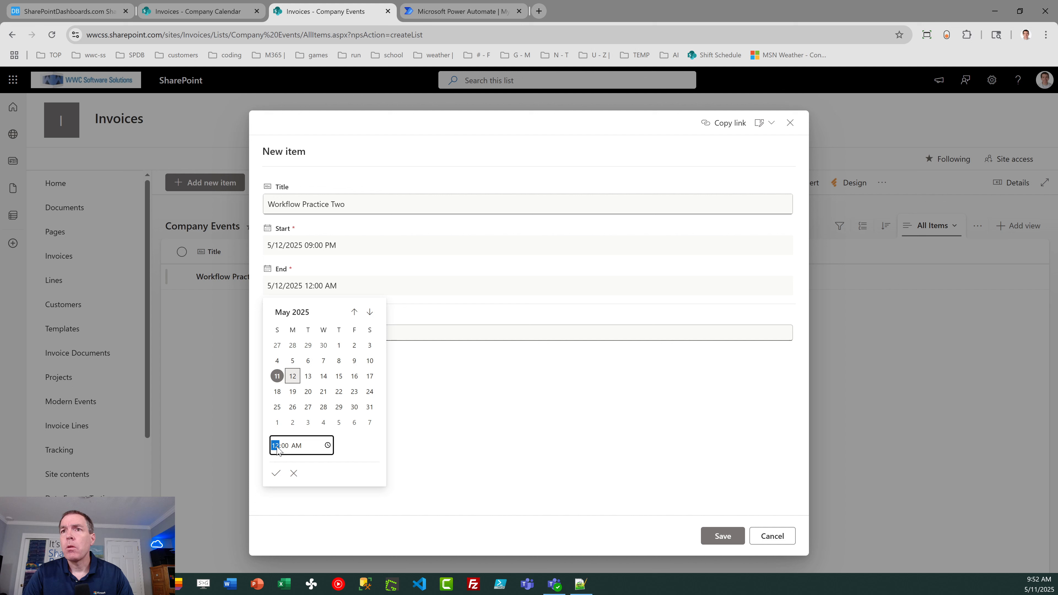
pyautogui.press('Down')
pyautogui.press('Up')
pyautogui.press('Up')
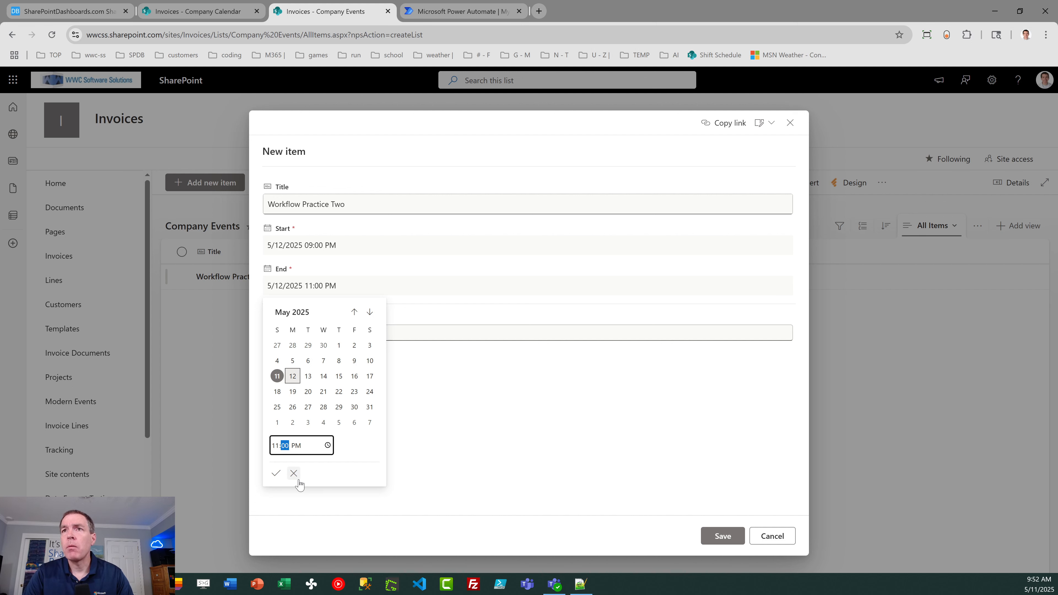
pyautogui.click(275, 475)
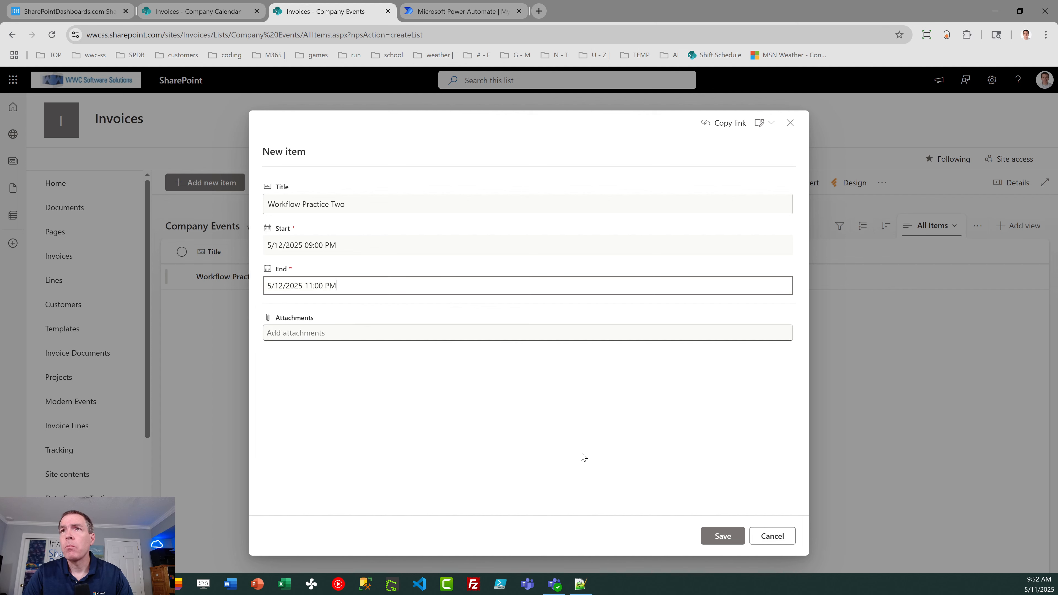
pyautogui.click(723, 536)
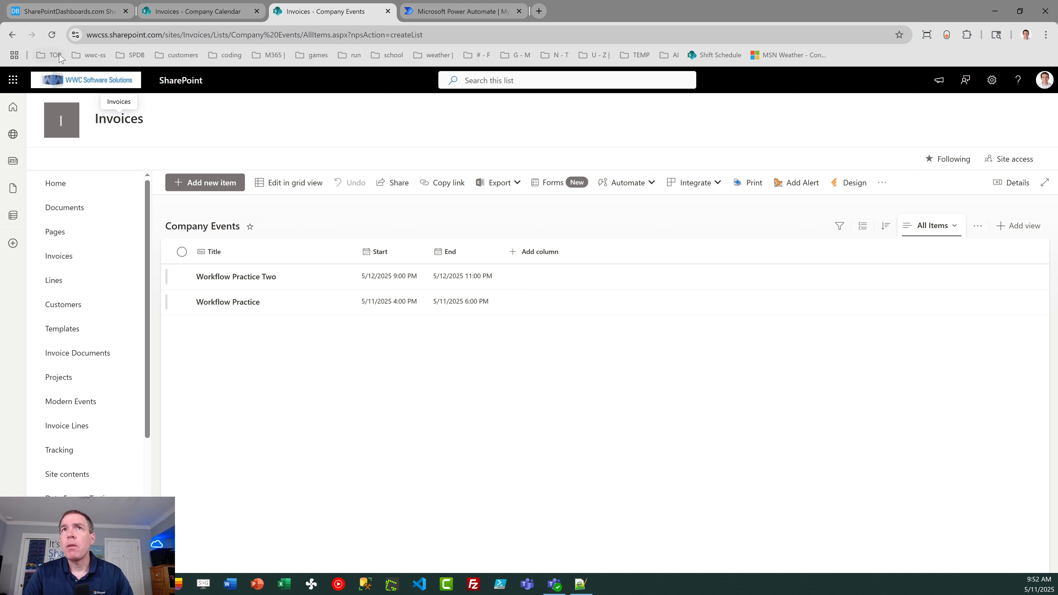
# Set the All Items view of Company Events to sort first by the Start column in ascending order, save it and reload the list.
pyautogui.press('F5')
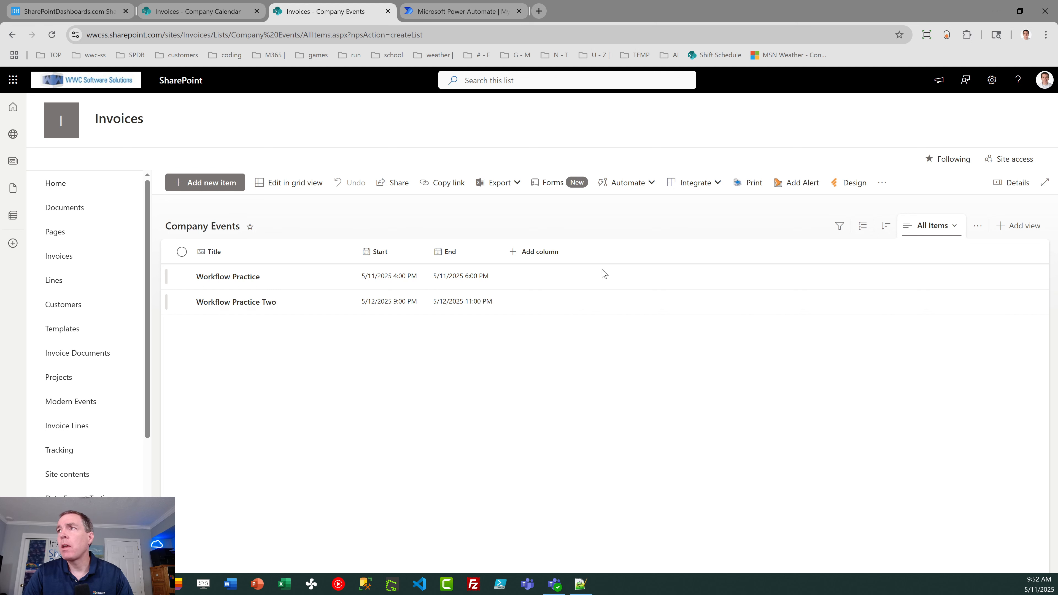
pyautogui.click(942, 229)
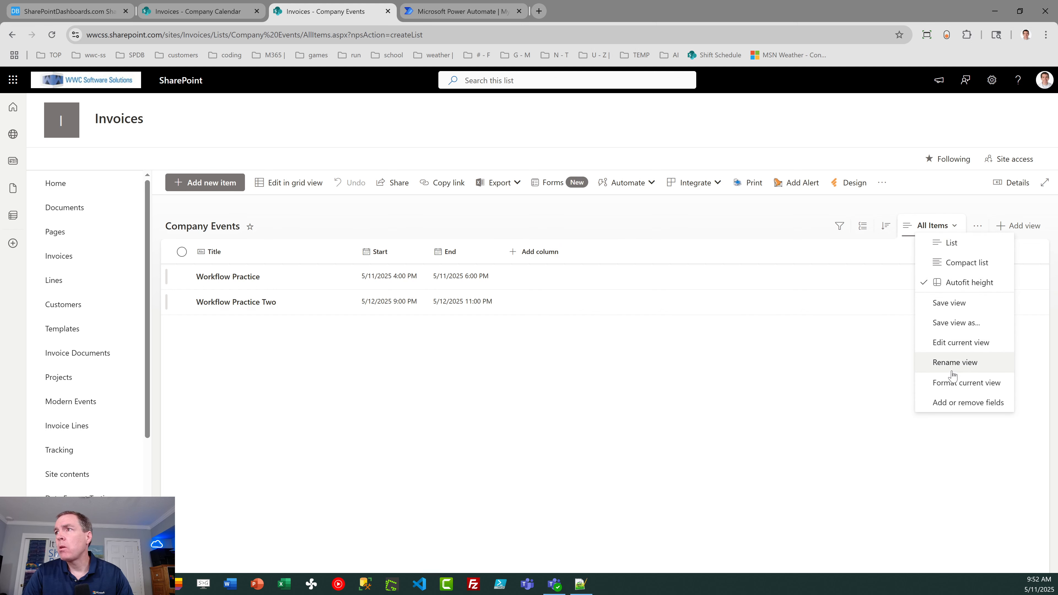
pyautogui.click(949, 342)
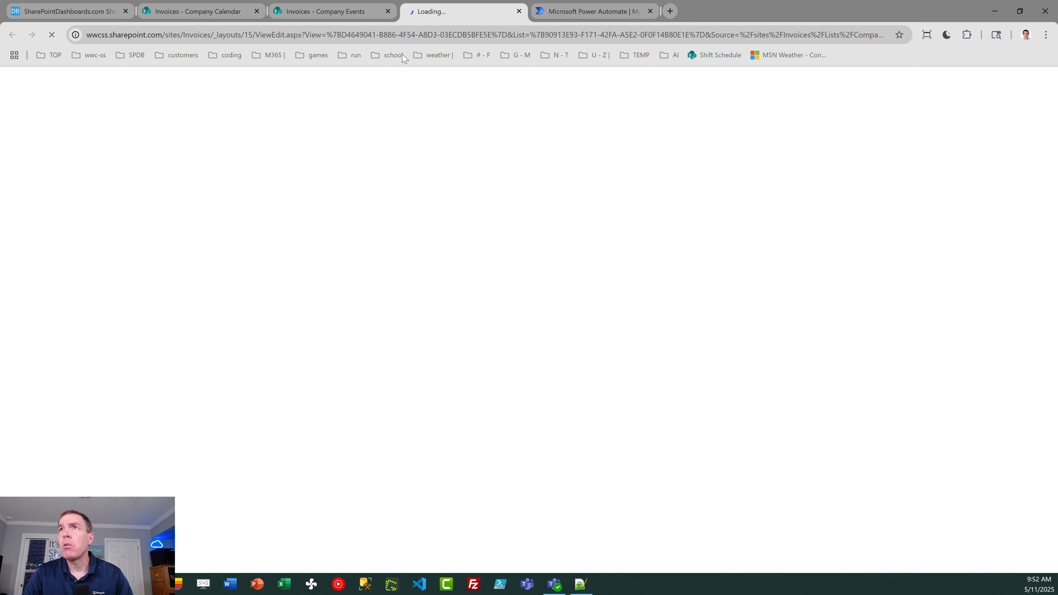
pyautogui.click(387, 11)
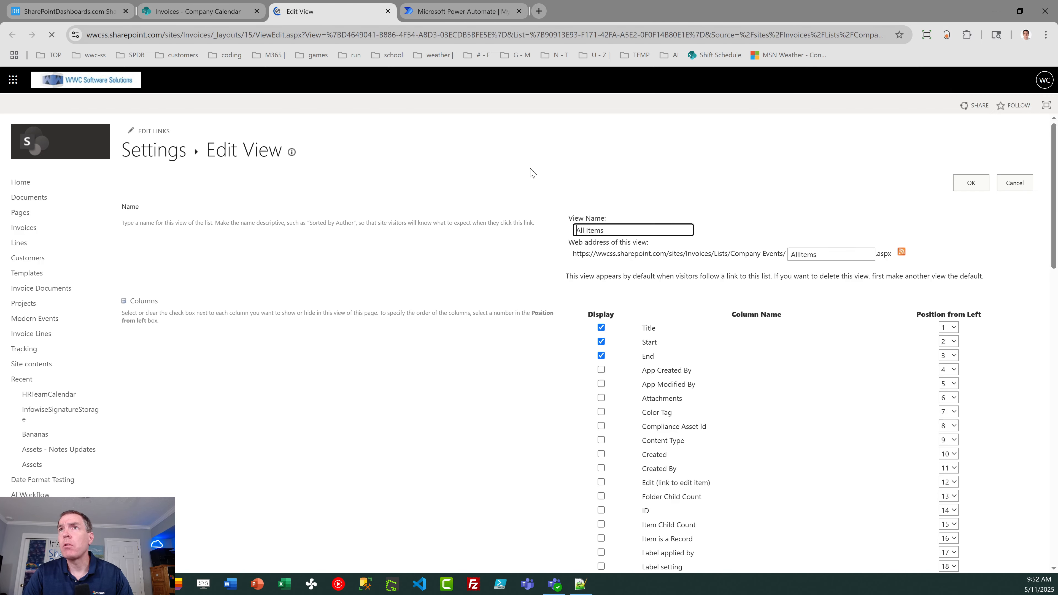
pyautogui.moveTo(1055, 177); pyautogui.dragTo(1055, 352)
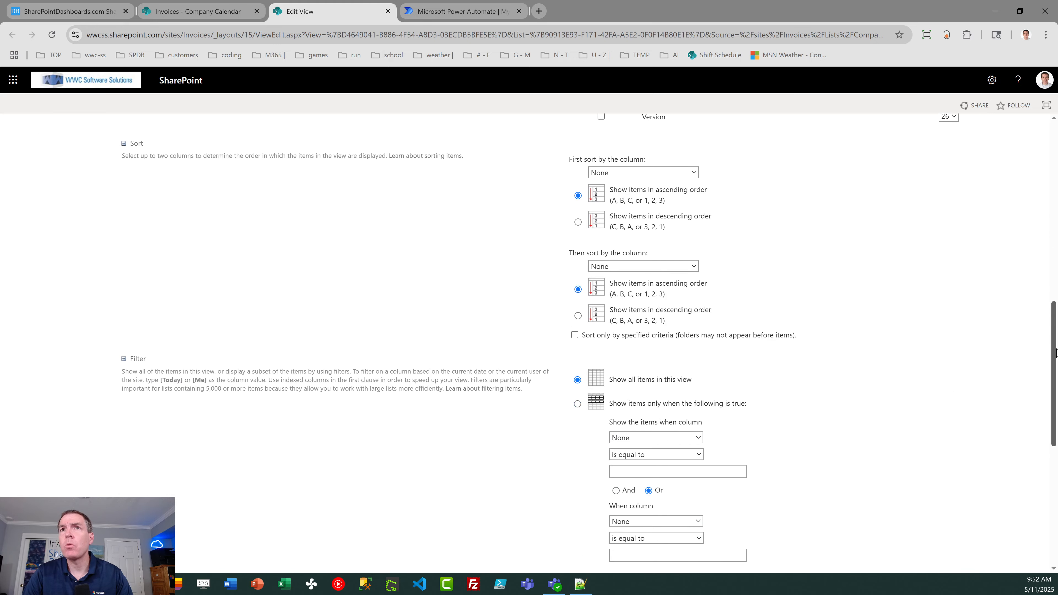
pyautogui.click(693, 174)
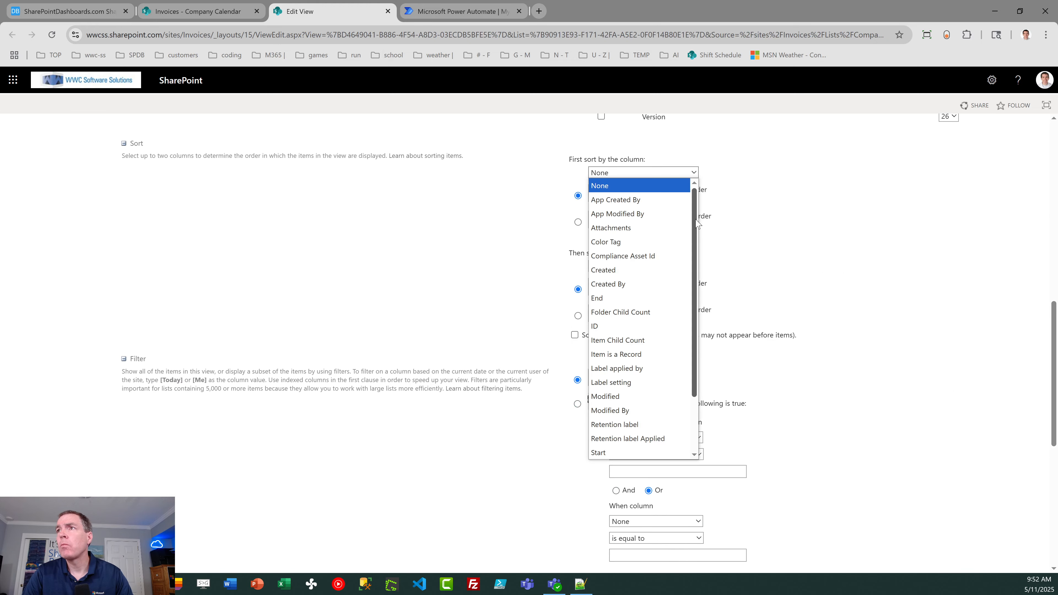
pyautogui.moveTo(695, 220); pyautogui.dragTo(703, 310)
pyautogui.scroll(2, 626, 426)
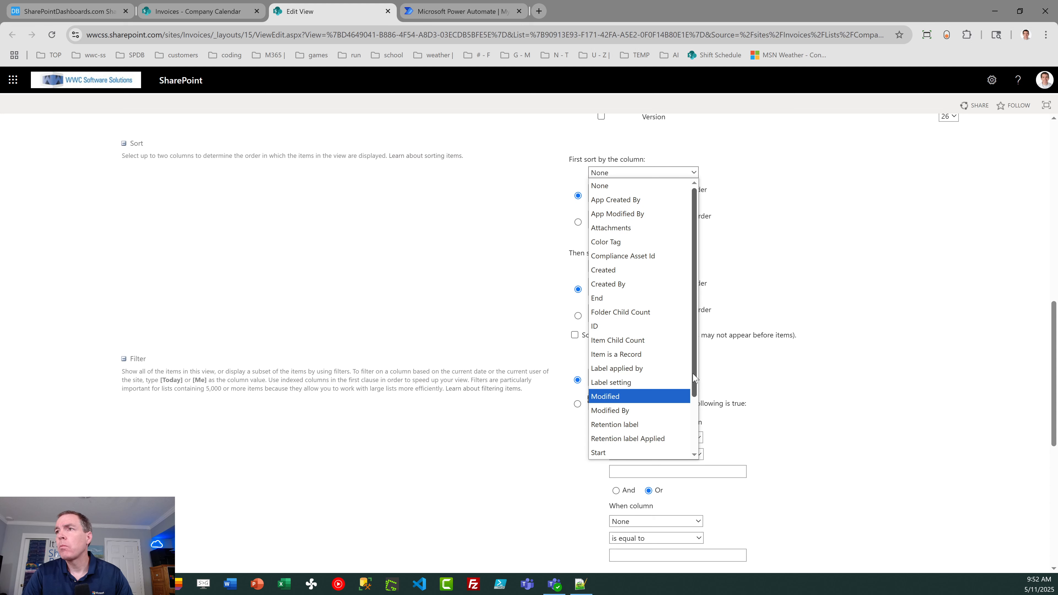
pyautogui.scroll(-2, 694, 377)
pyautogui.click(633, 381)
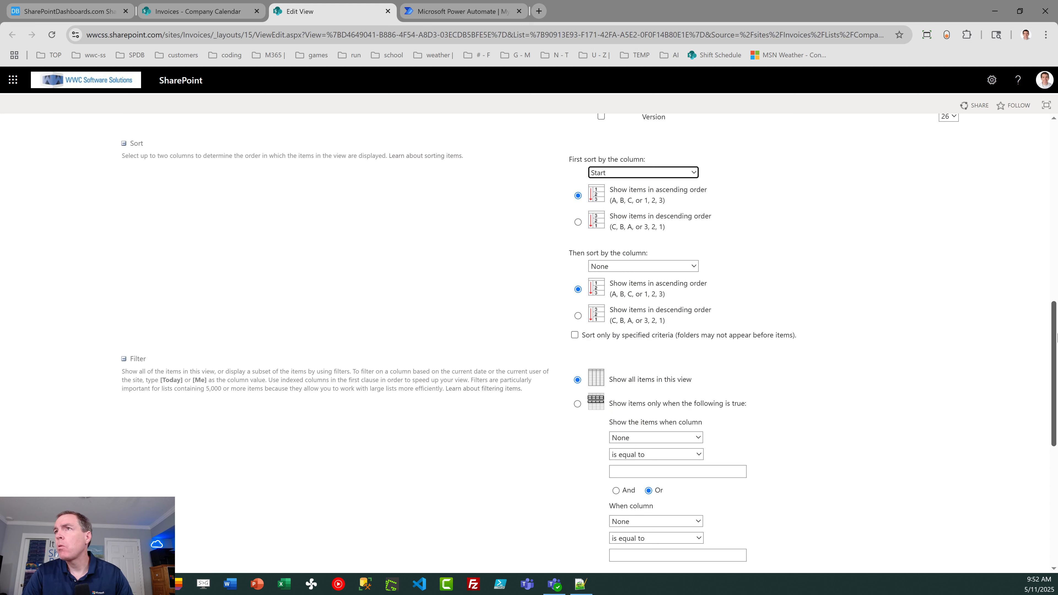
pyautogui.scroll(-8, 962, 525)
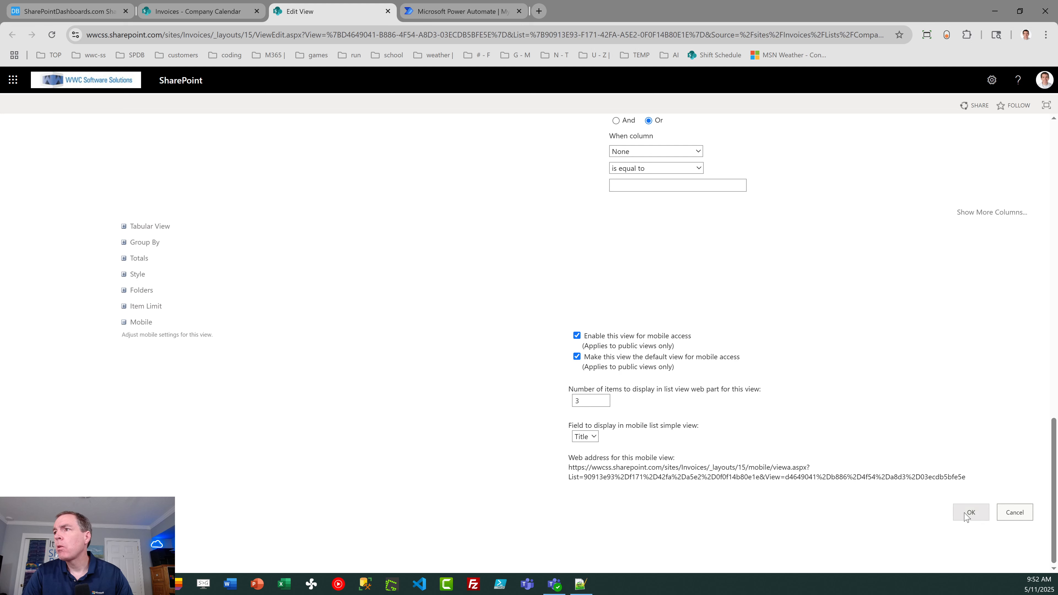
pyautogui.click(971, 512)
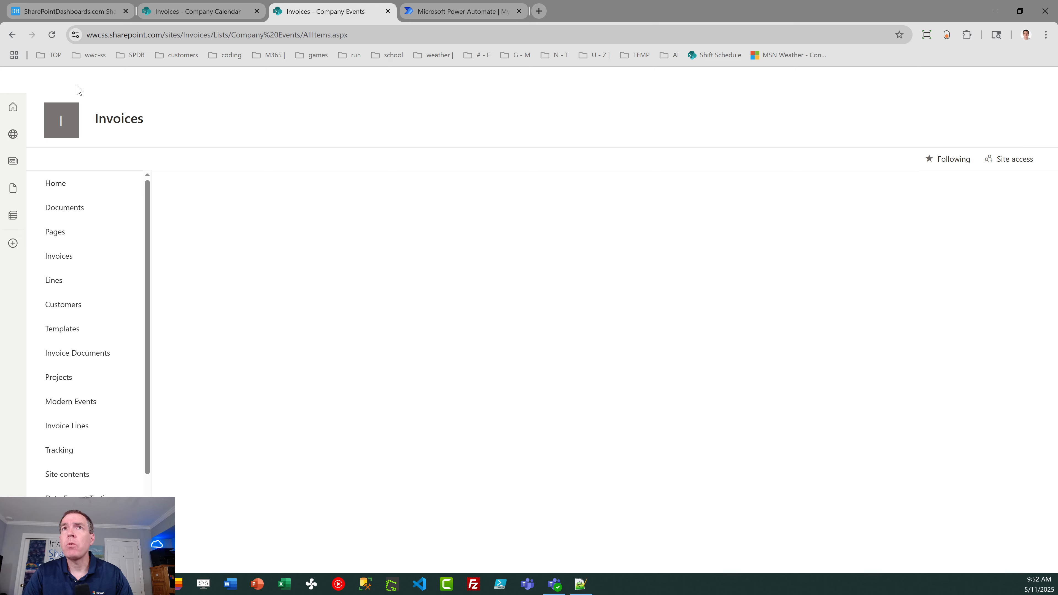
pyautogui.click(51, 35)
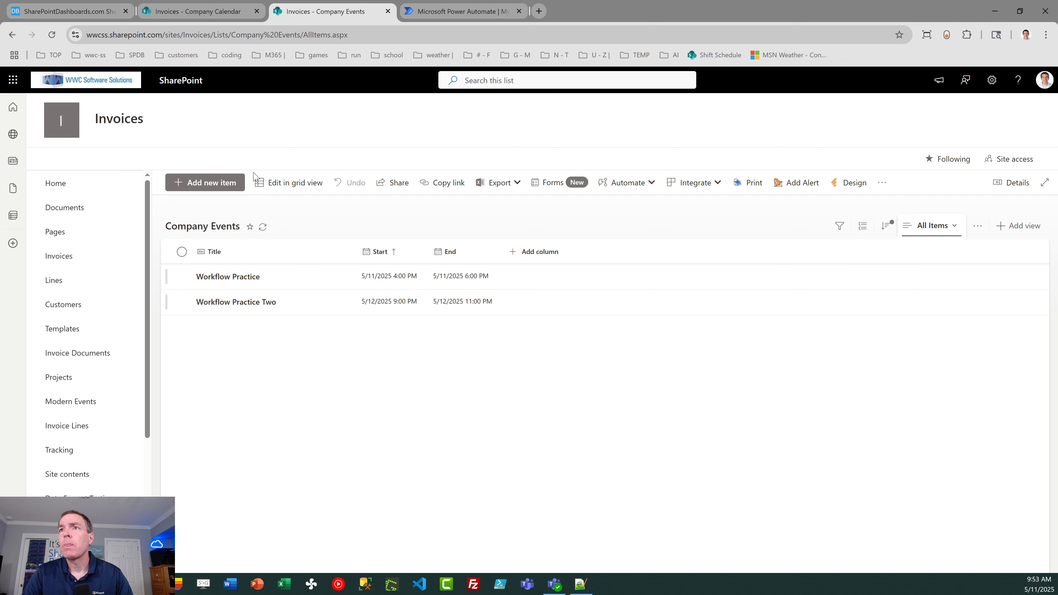
# Create a public calendar view named Calendar with week layout, using Start as the start date and End as the end date.
pyautogui.click(1014, 231)
pyautogui.click(419, 275)
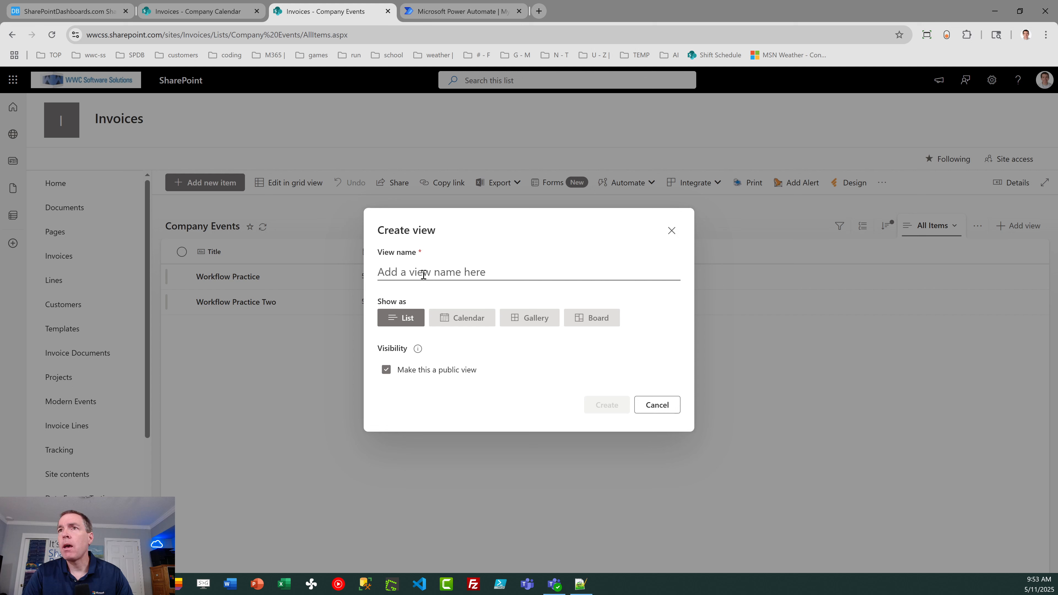
pyautogui.write('Calen')
pyautogui.press('BackSpace')
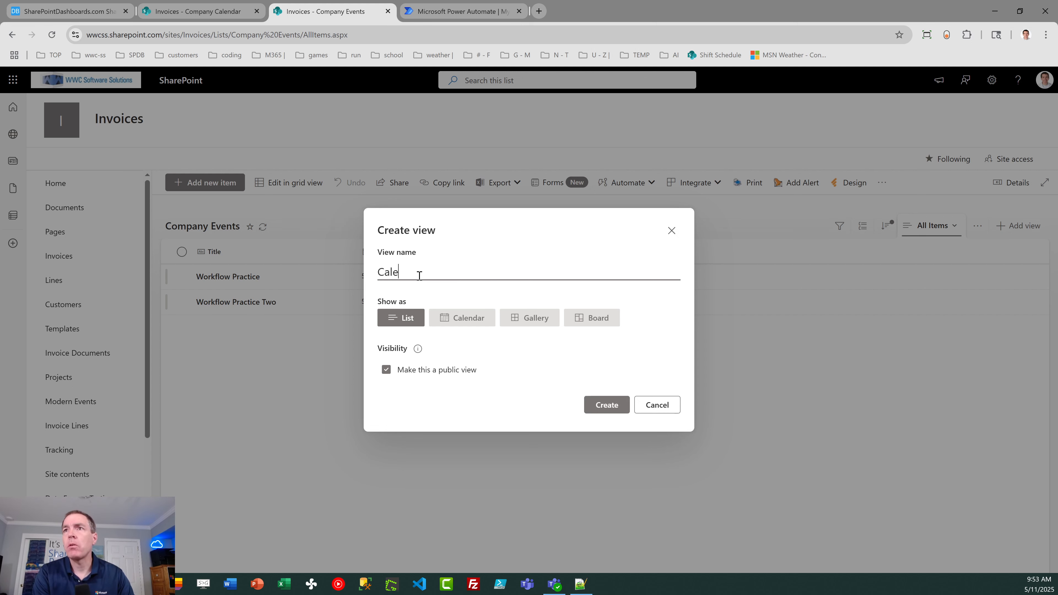
pyautogui.write('ndar')
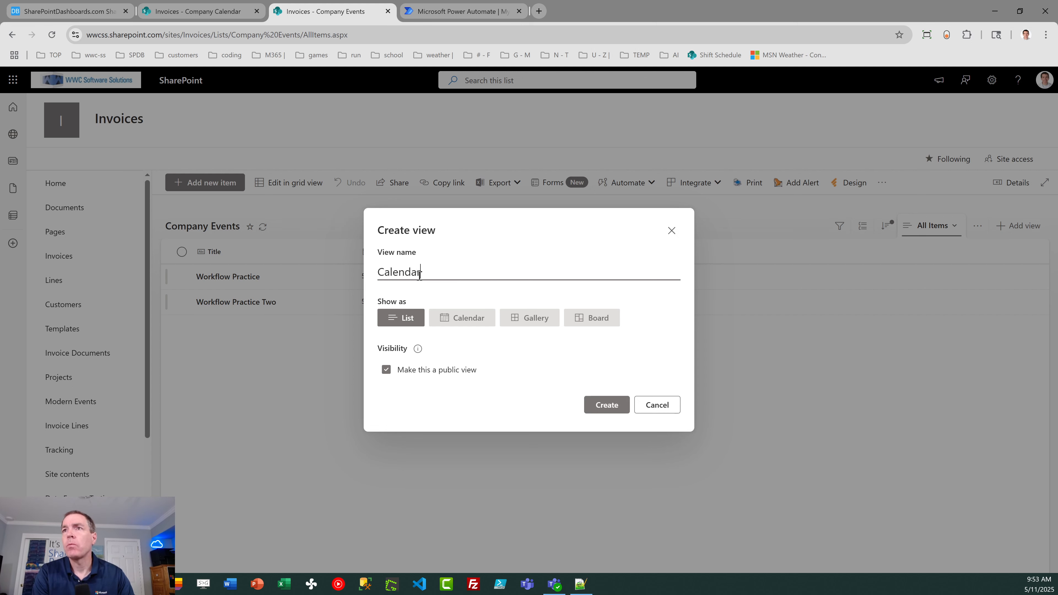
pyautogui.click(479, 319)
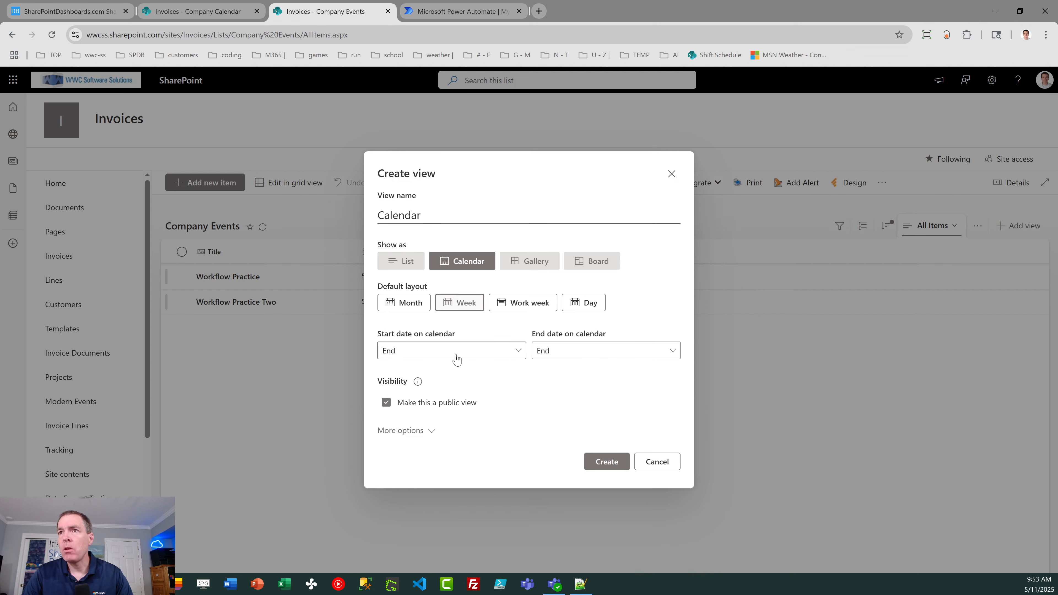
pyautogui.click(519, 350)
pyautogui.click(461, 434)
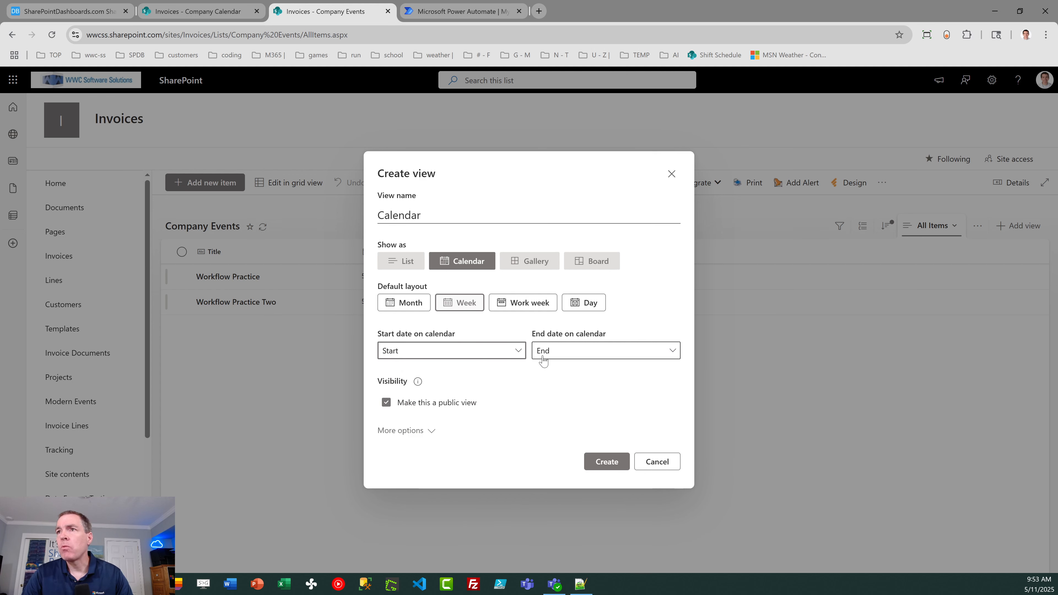
pyautogui.click(606, 462)
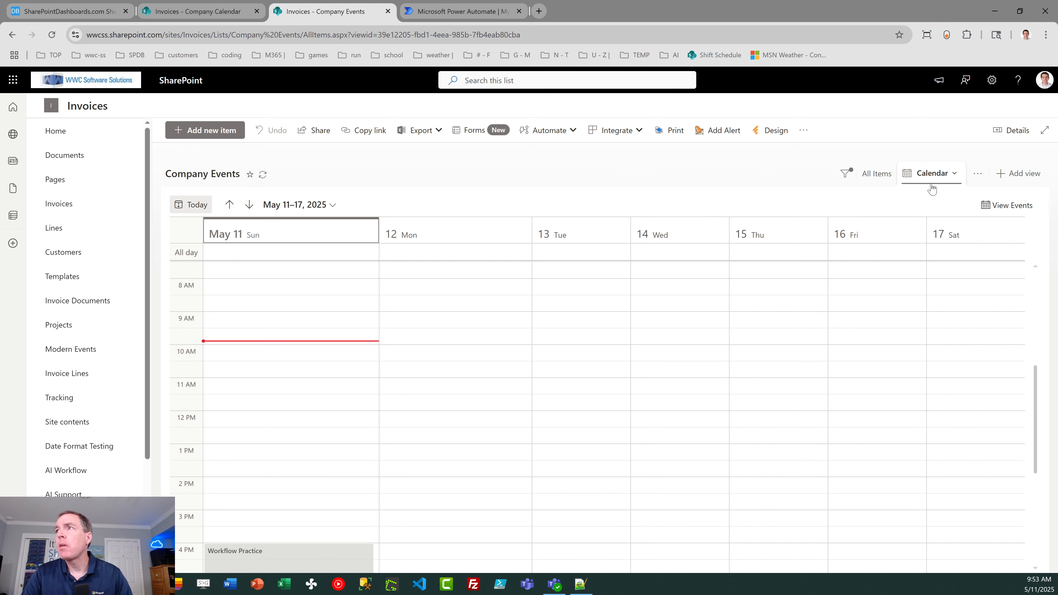
# Try to set the Calendar view's default layout to Month, and reload the list to check it.
pyautogui.click(943, 175)
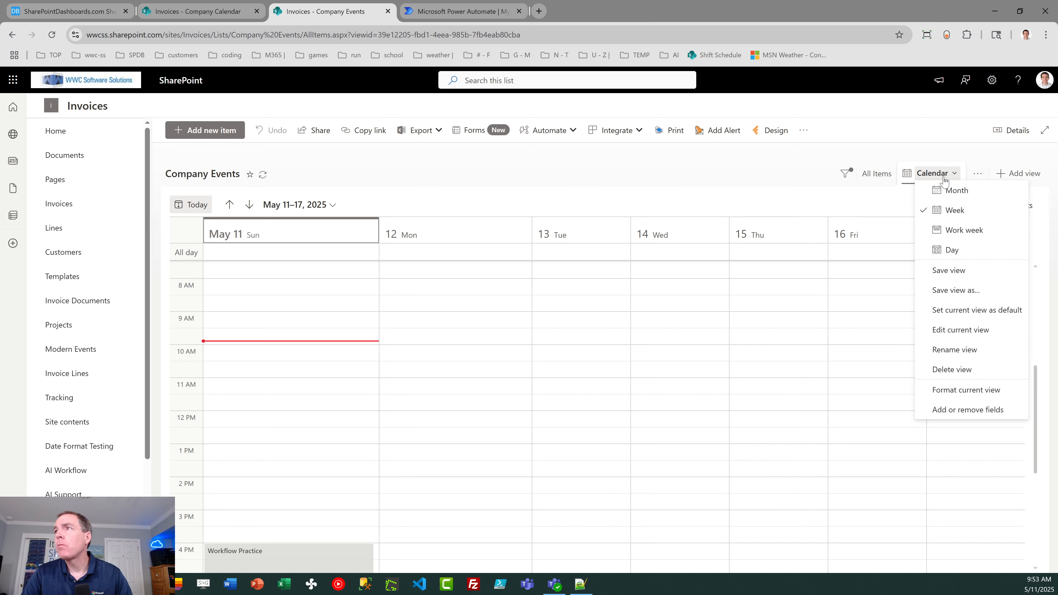
pyautogui.click(960, 329)
pyautogui.click(407, 273)
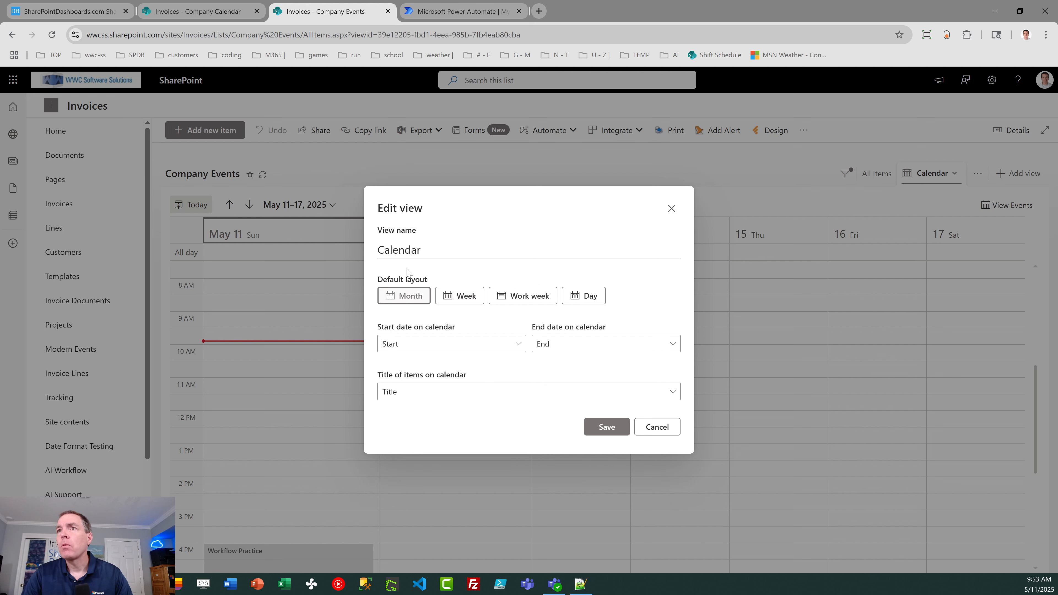
pyautogui.click(615, 427)
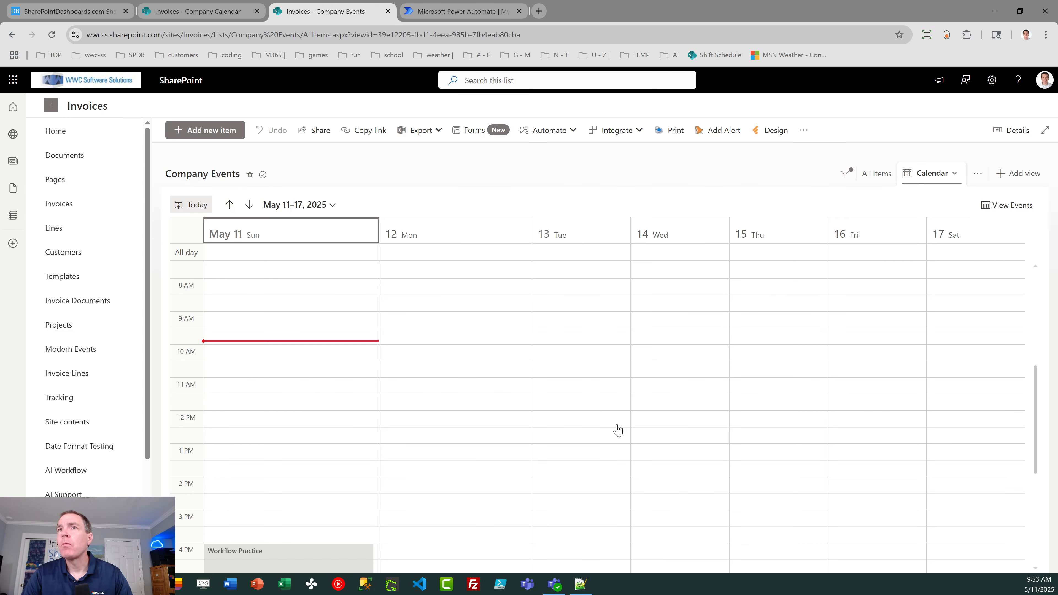
pyautogui.click(51, 34)
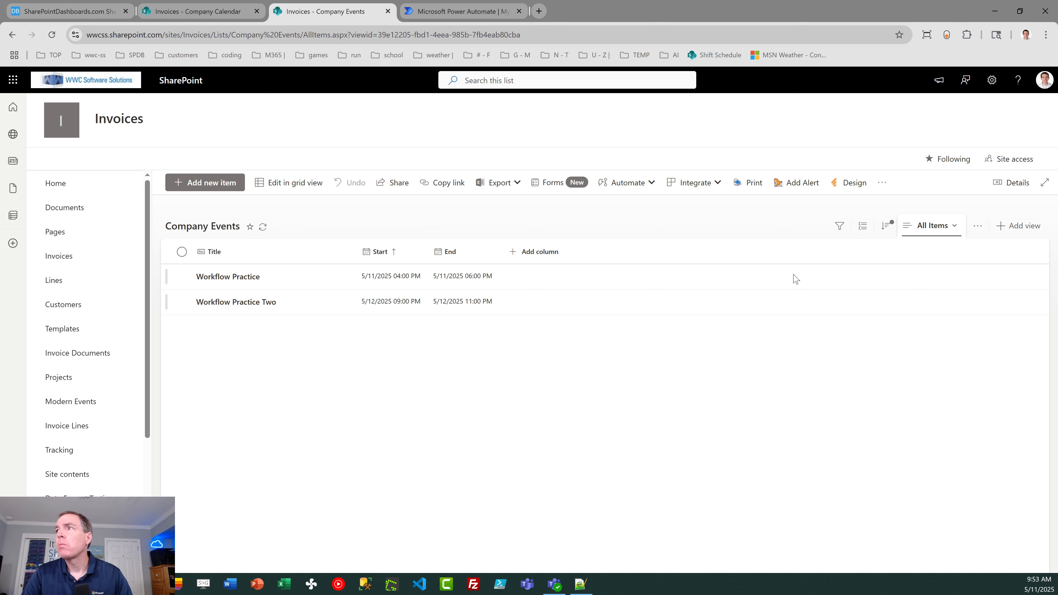
pyautogui.click(977, 227)
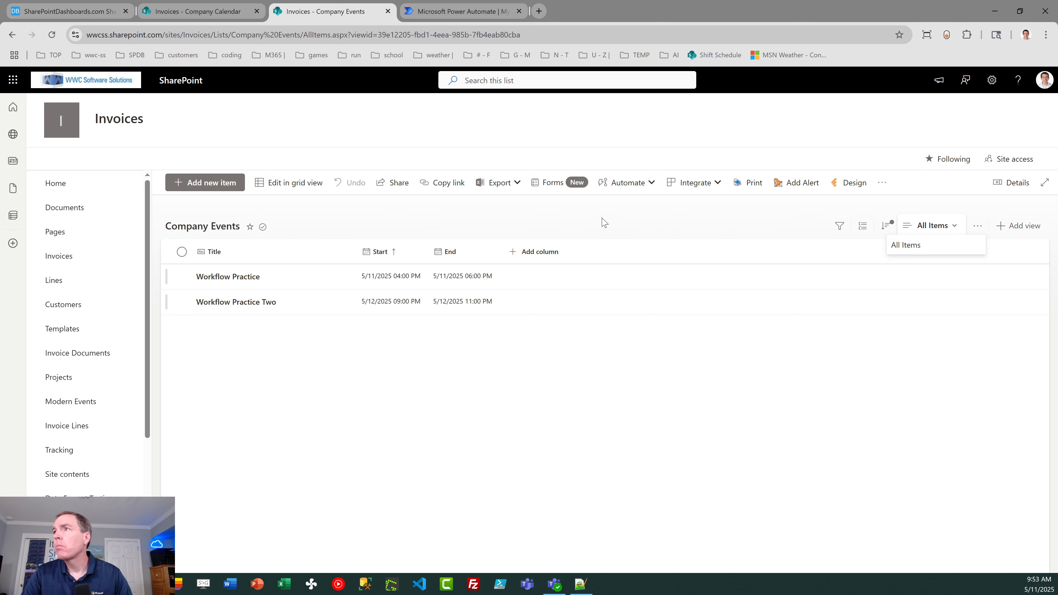
pyautogui.click(51, 36)
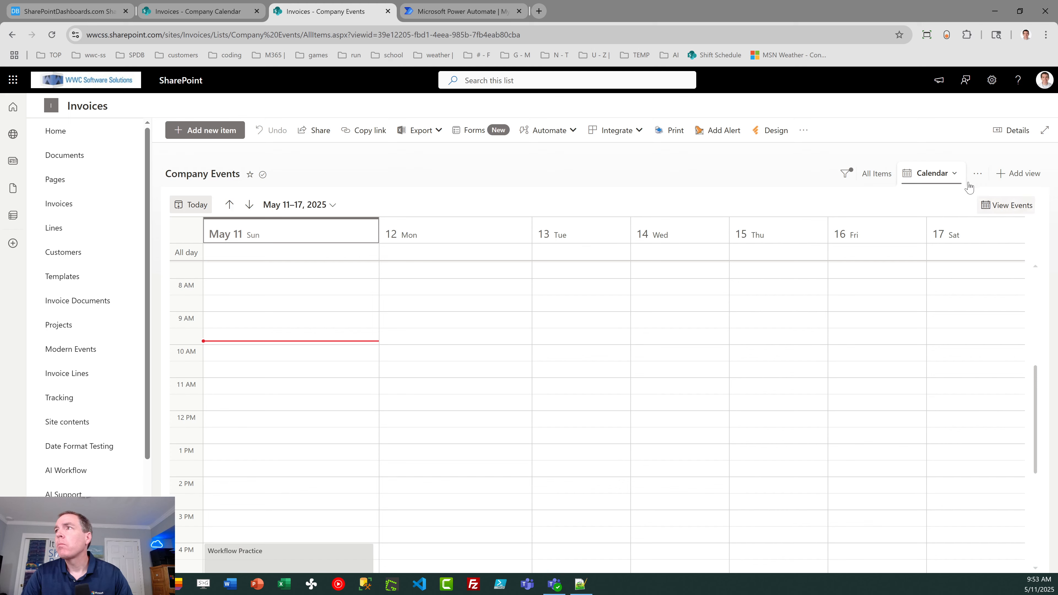
# Edit the Calendar view again, choosing Month as its default layout, and save it.
pyautogui.click(951, 179)
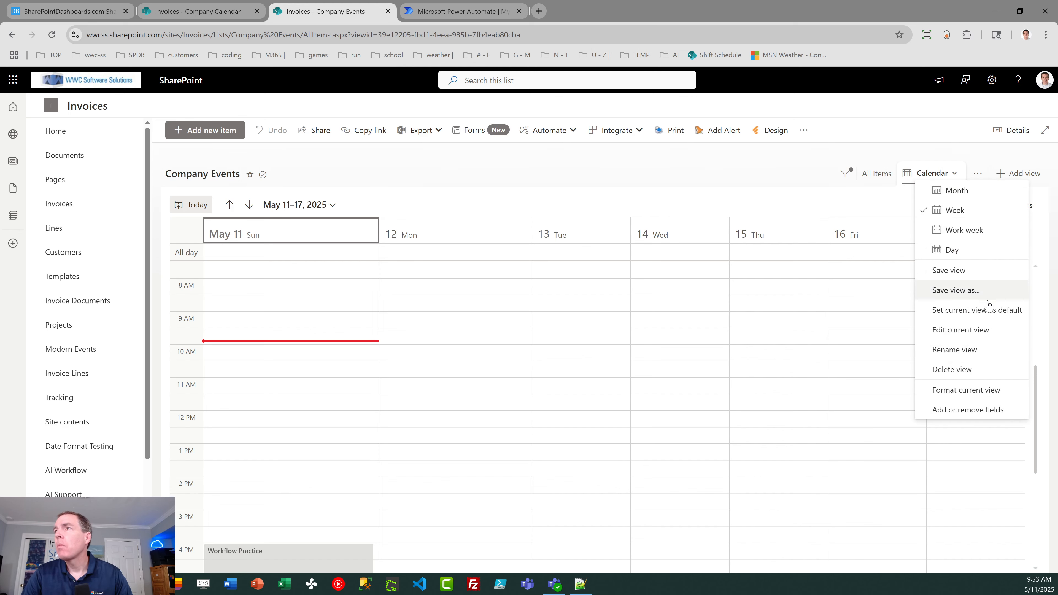
pyautogui.click(975, 333)
pyautogui.click(393, 271)
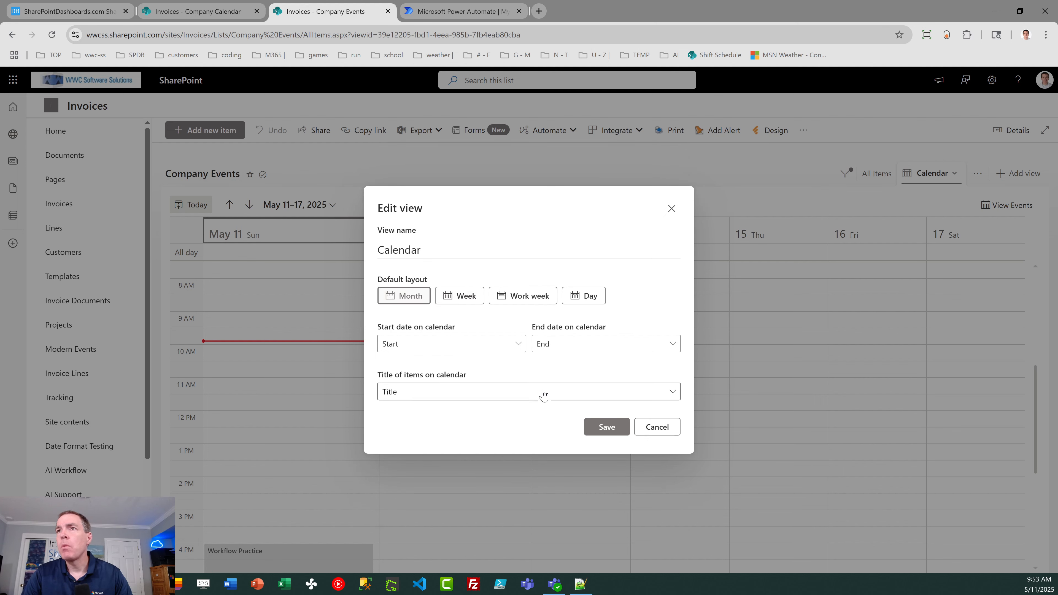
pyautogui.click(607, 427)
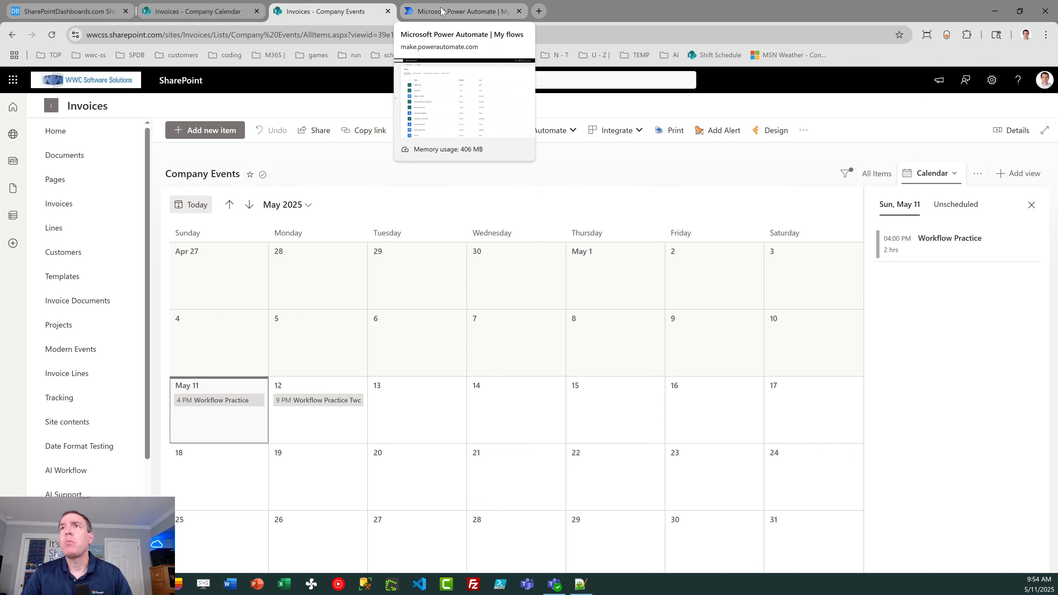
# Switch to Power Automate and start a blank automated cloud flow, skipping the name and trigger selection.
pyautogui.click(443, 15)
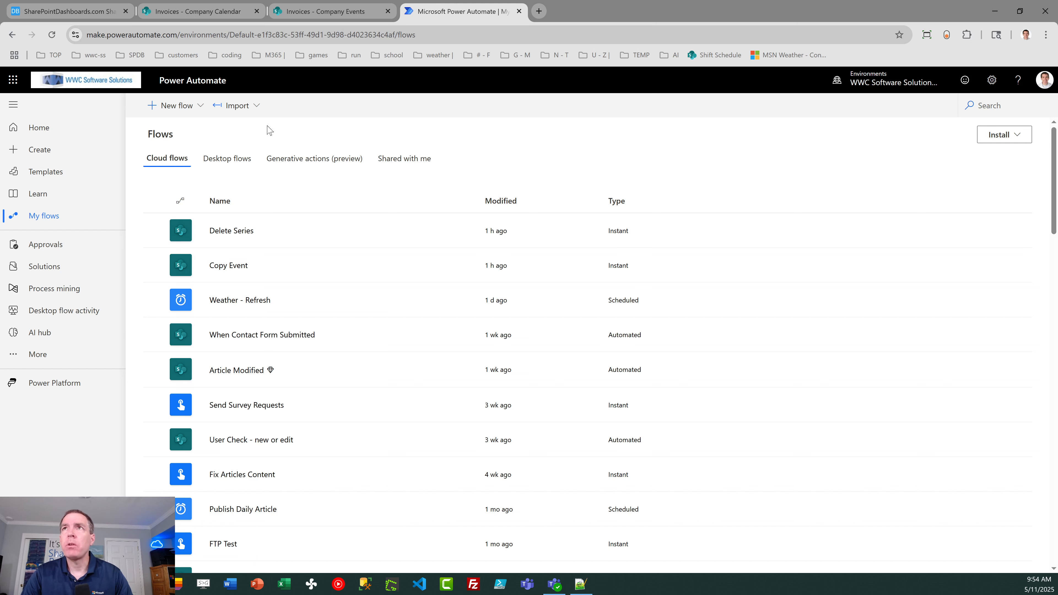
pyautogui.click(188, 117)
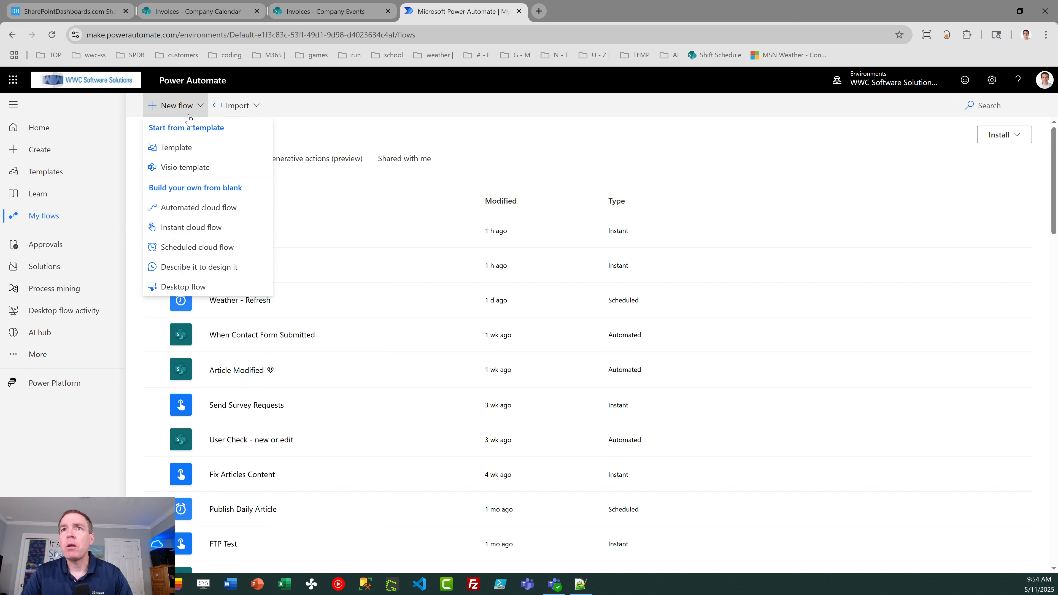
pyautogui.click(193, 207)
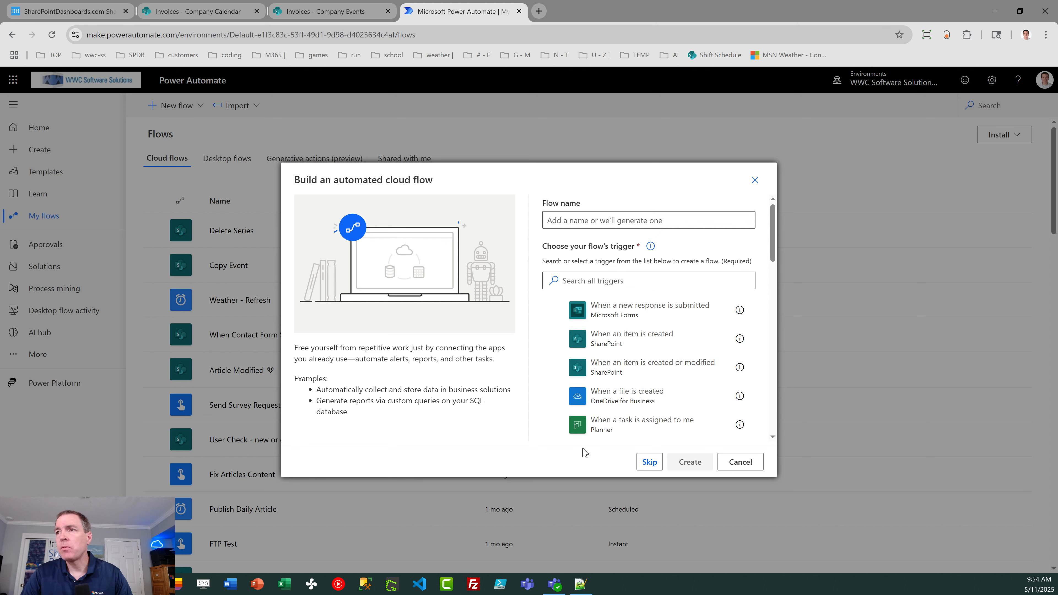
pyautogui.click(650, 461)
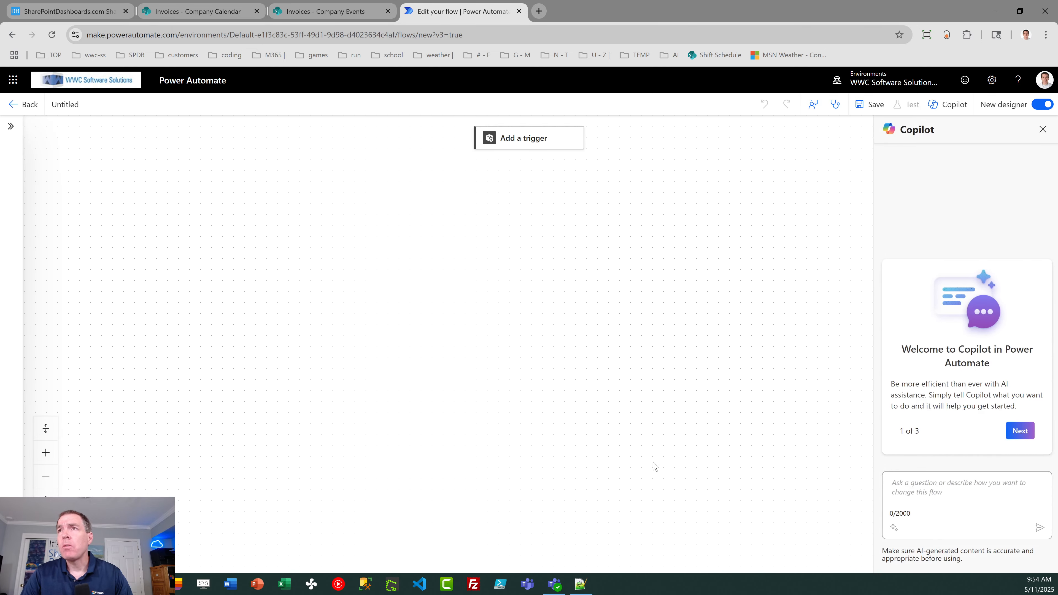
# Add SharePoint's "For a selected item" trigger to the flow and switch back to the Company Events list.
pyautogui.click(517, 140)
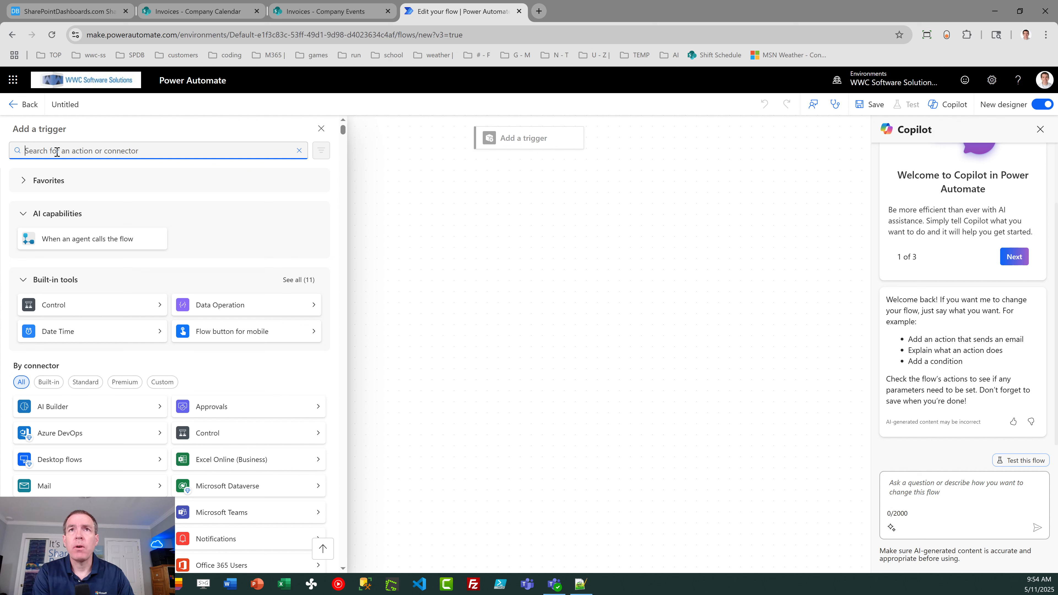
pyautogui.write('for a sele')
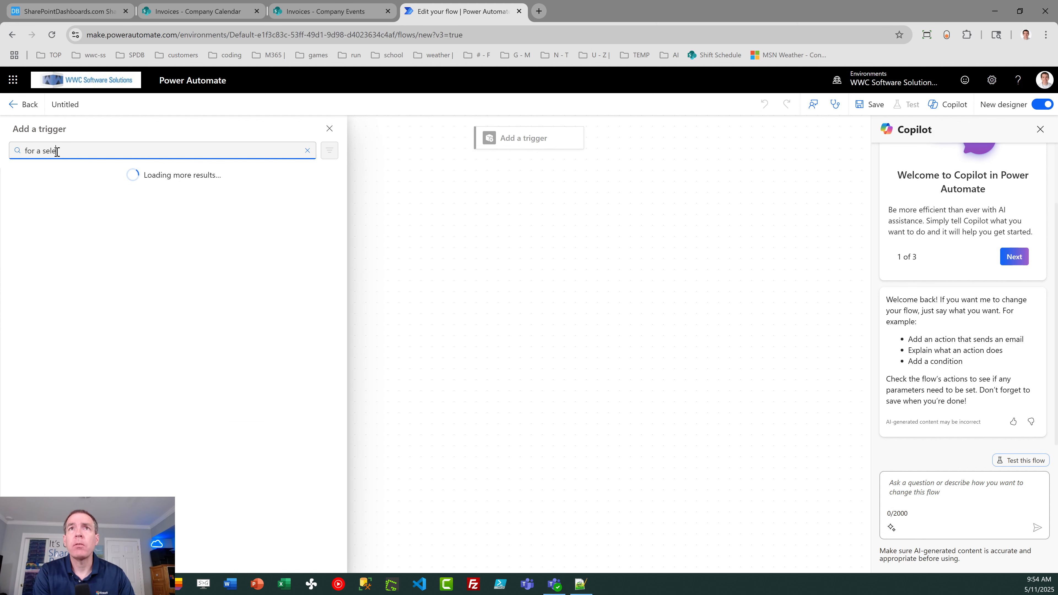
pyautogui.write('cted item')
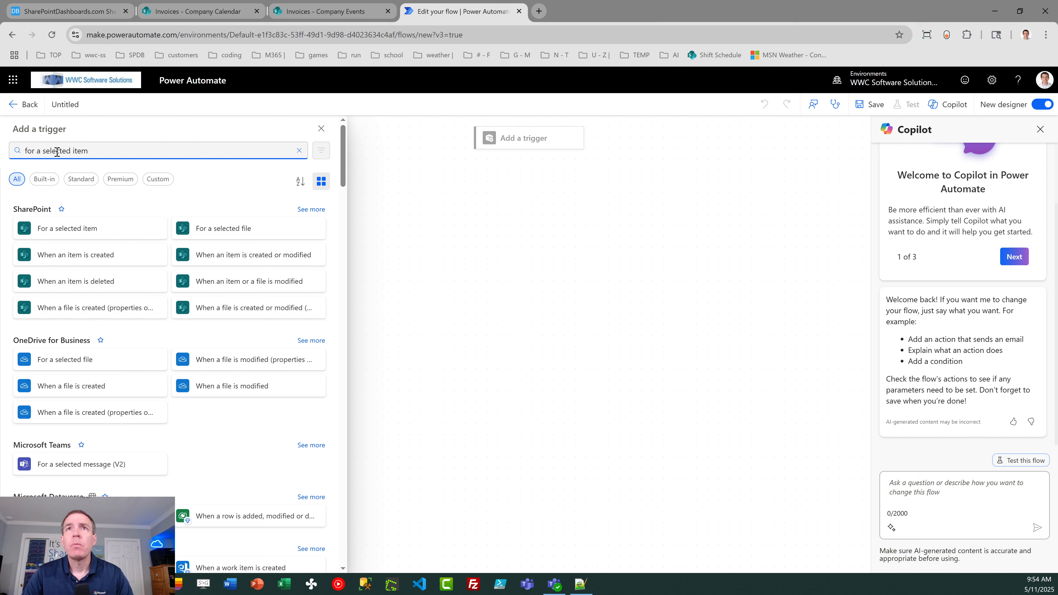
pyautogui.click(58, 234)
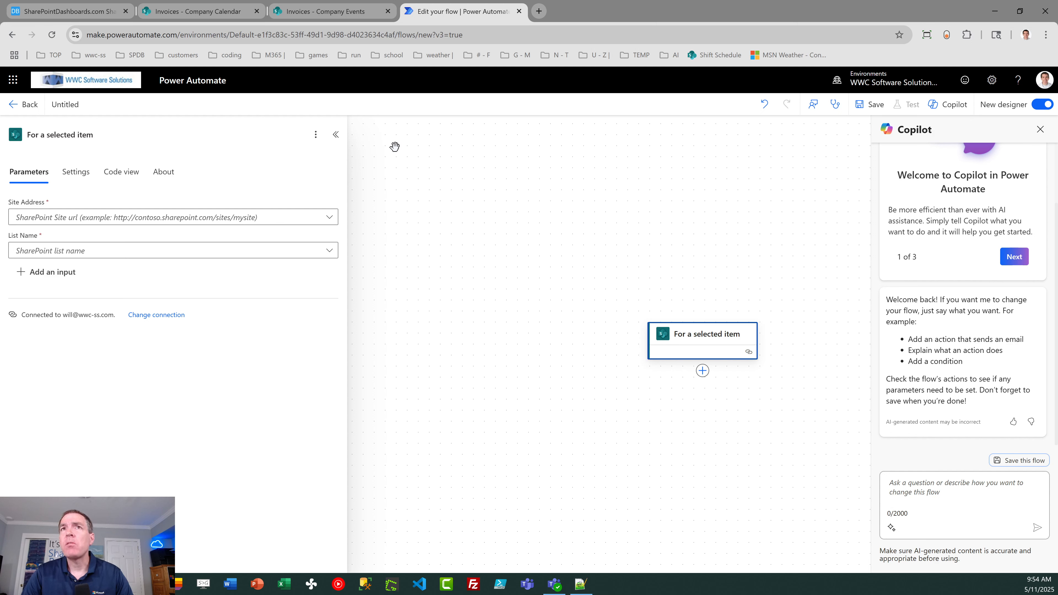
pyautogui.click(326, 9)
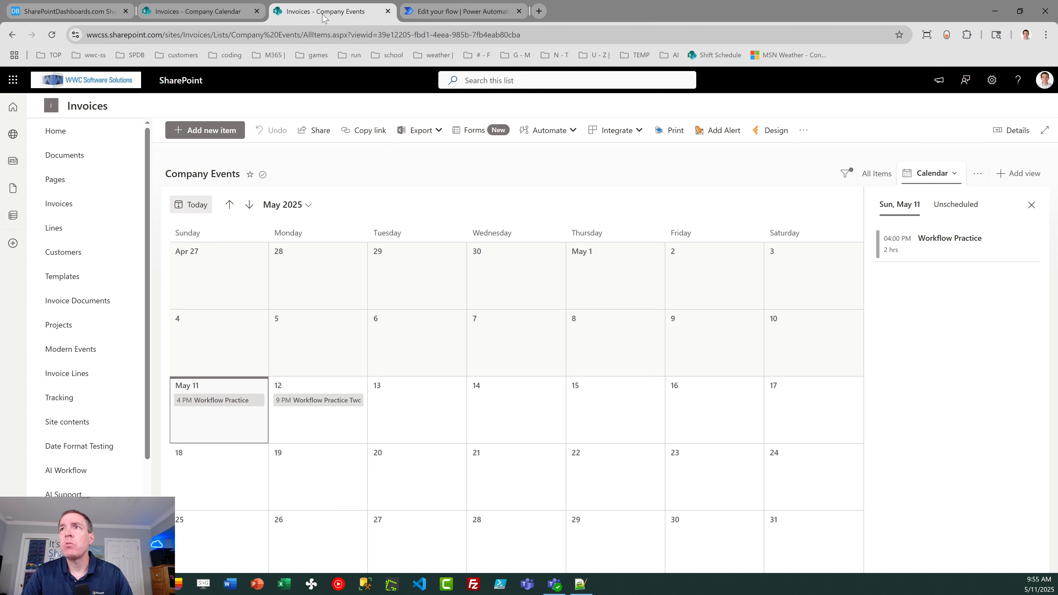
# Check which flows are offered for the Company Events list.
pyautogui.click(573, 132)
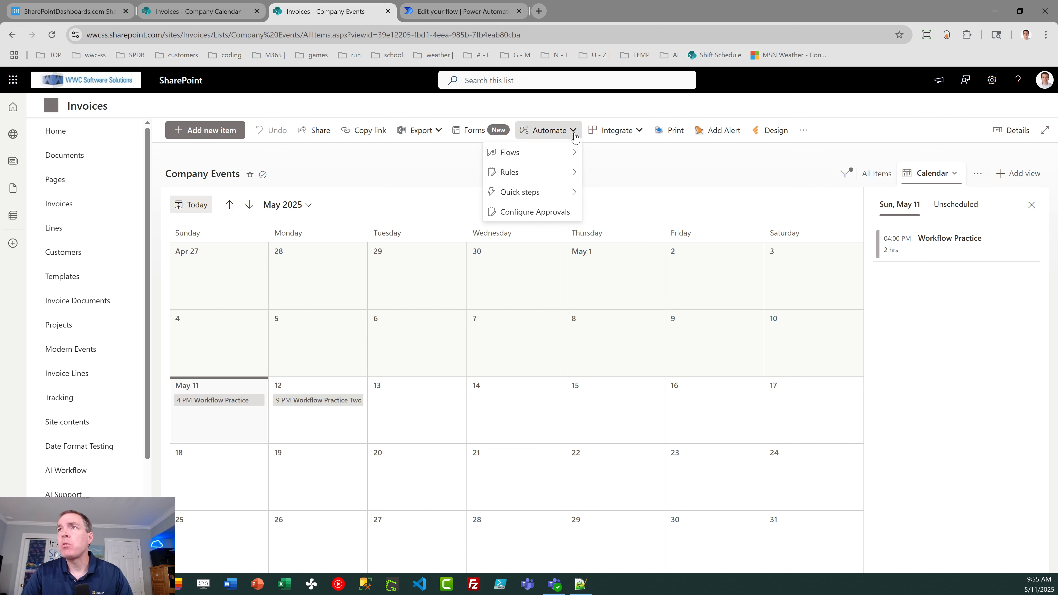
pyautogui.moveTo(571, 156)
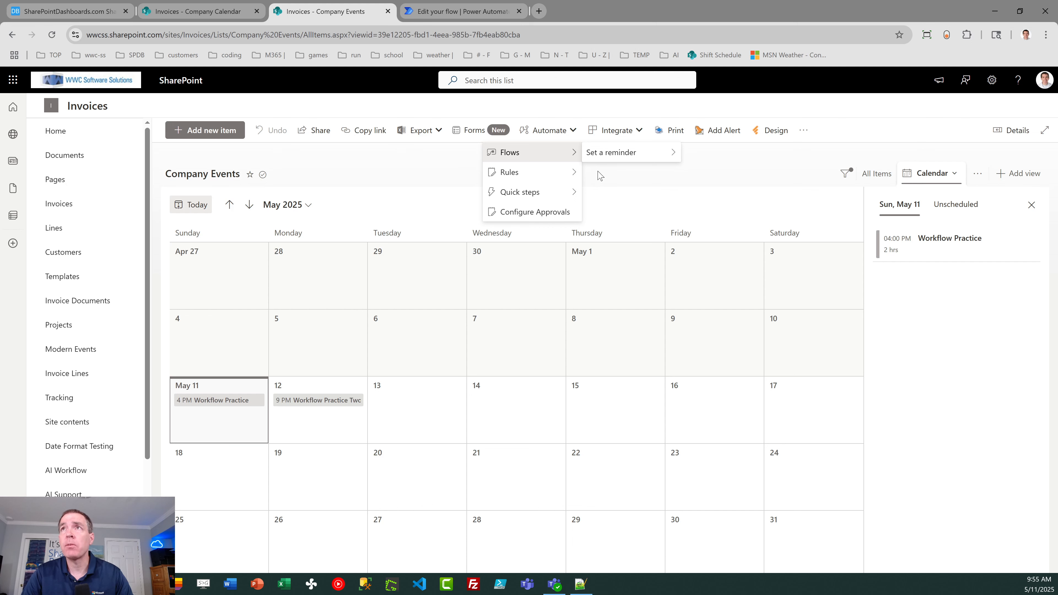
pyautogui.click(409, 162)
# Open the Company Calendar list and show it in its Calendar view.
pyautogui.scroll(-3, 150, 452)
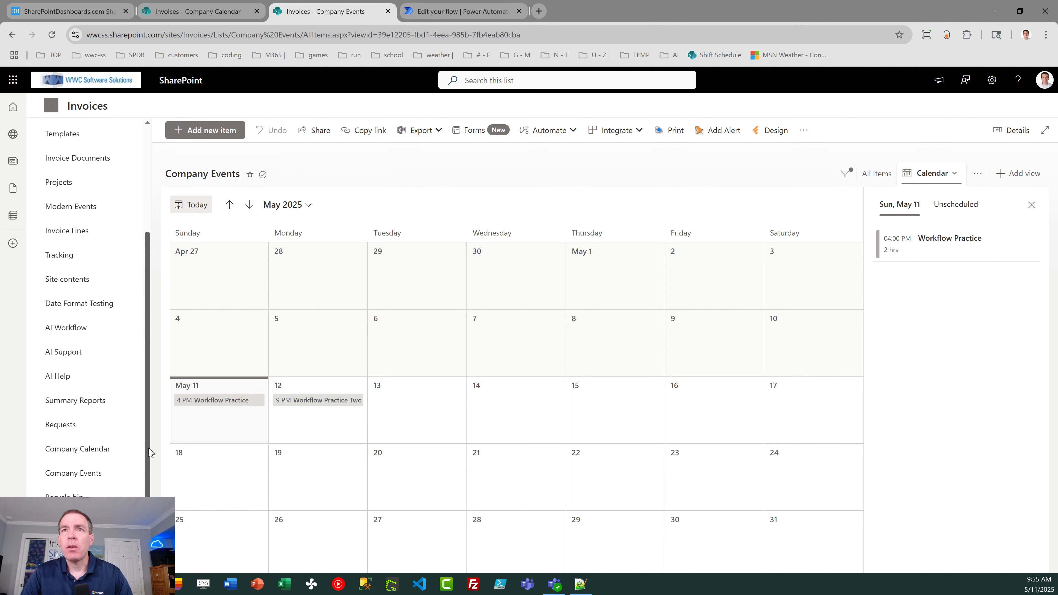
pyautogui.click(78, 449)
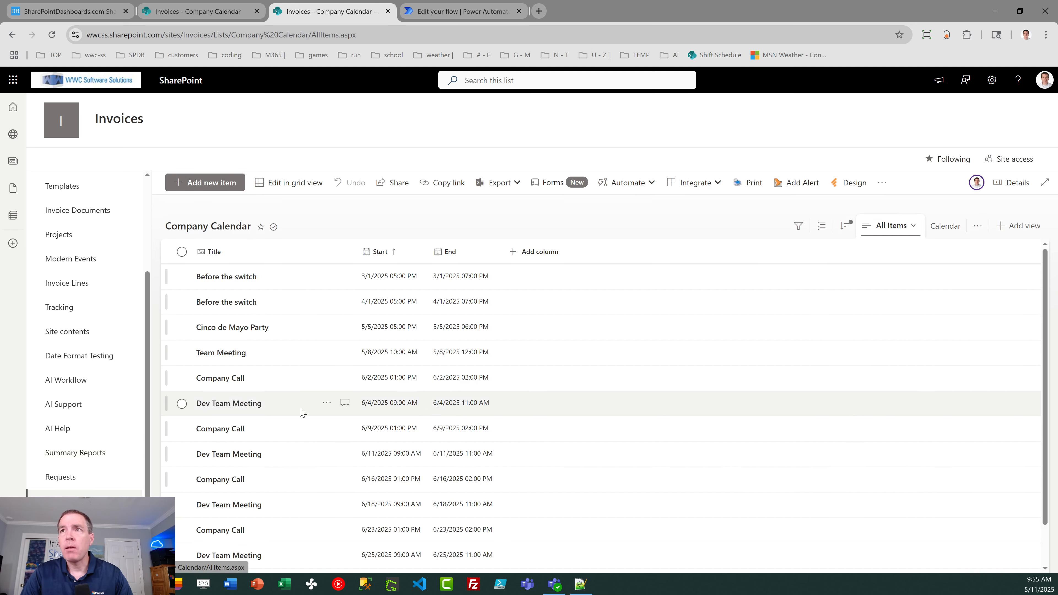
pyautogui.click(944, 226)
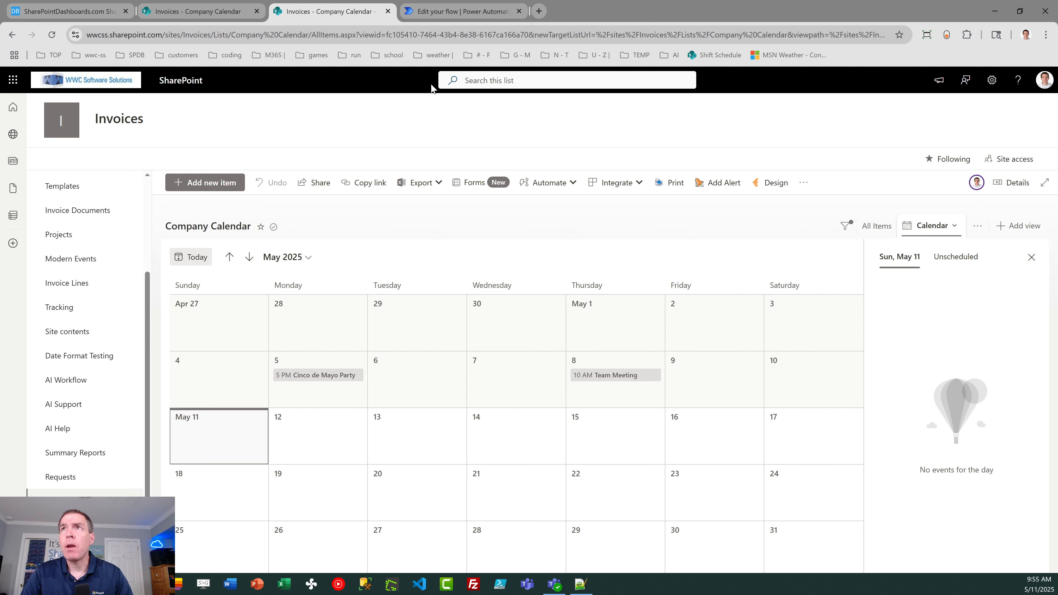
# Switch to Power Automate, discard the unsaved flow, and open the existing Copy Event flow for editing, reloading the designer.
pyautogui.click(444, 12)
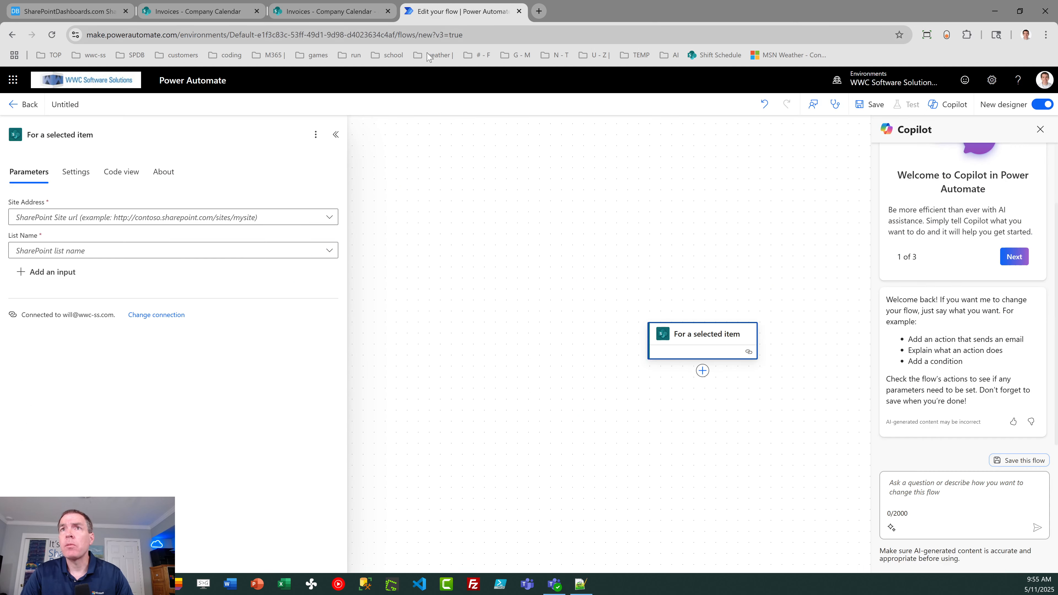
pyautogui.click(11, 34)
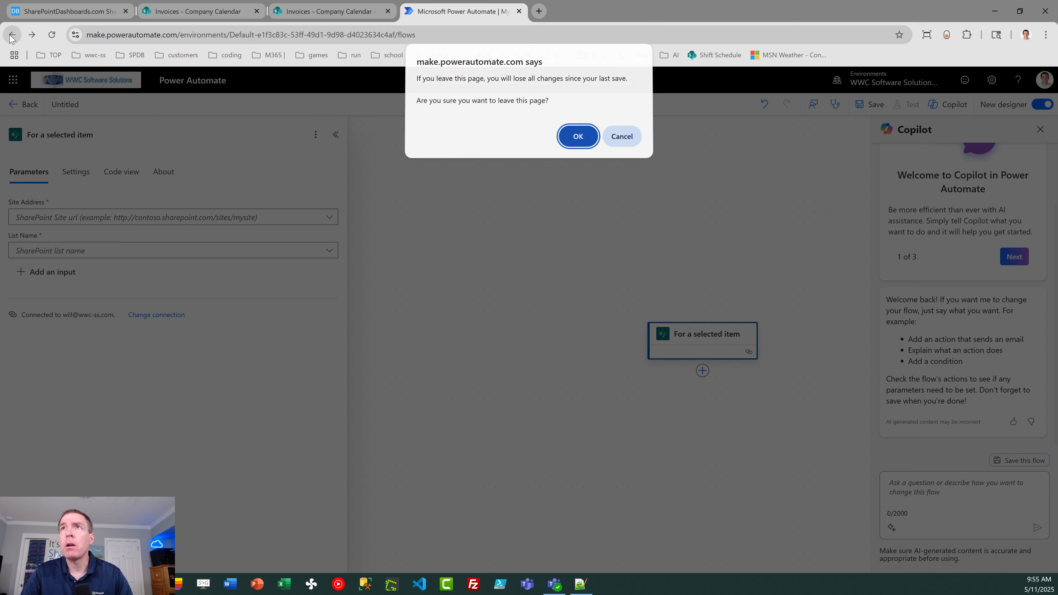
pyautogui.click(574, 138)
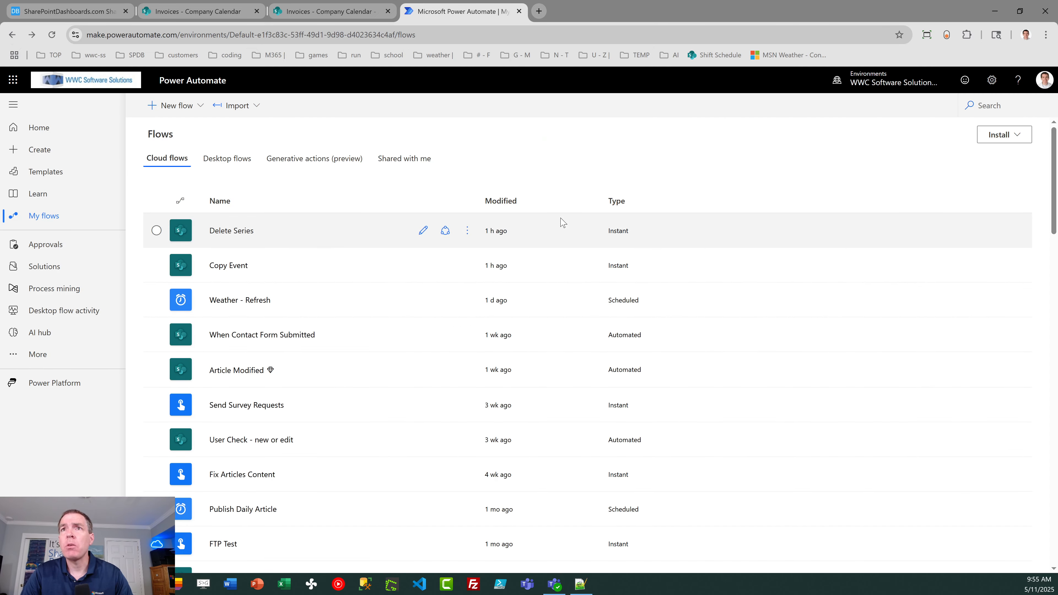
pyautogui.click(230, 267)
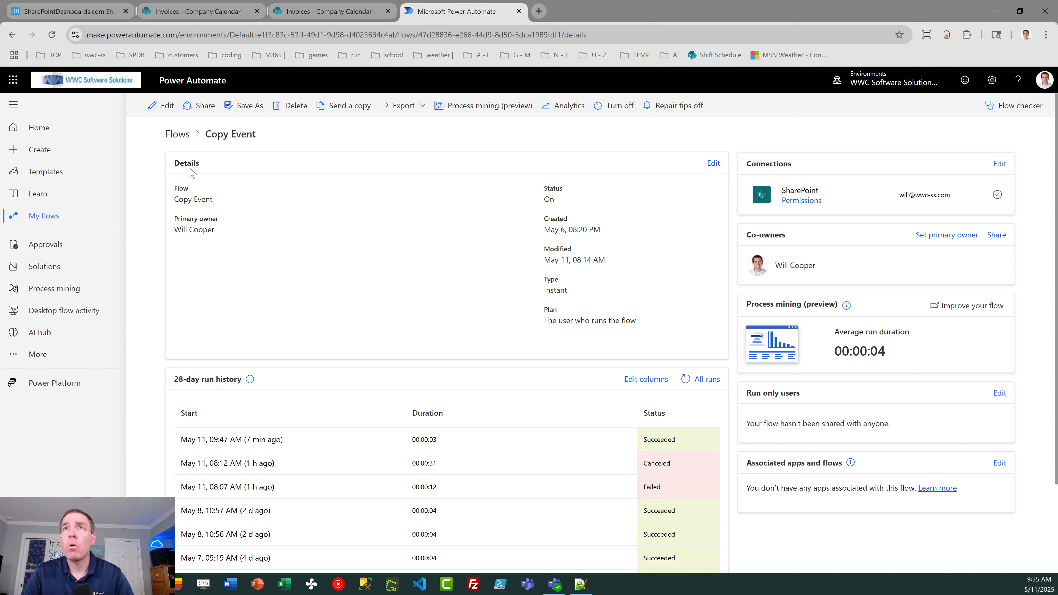
pyautogui.click(161, 106)
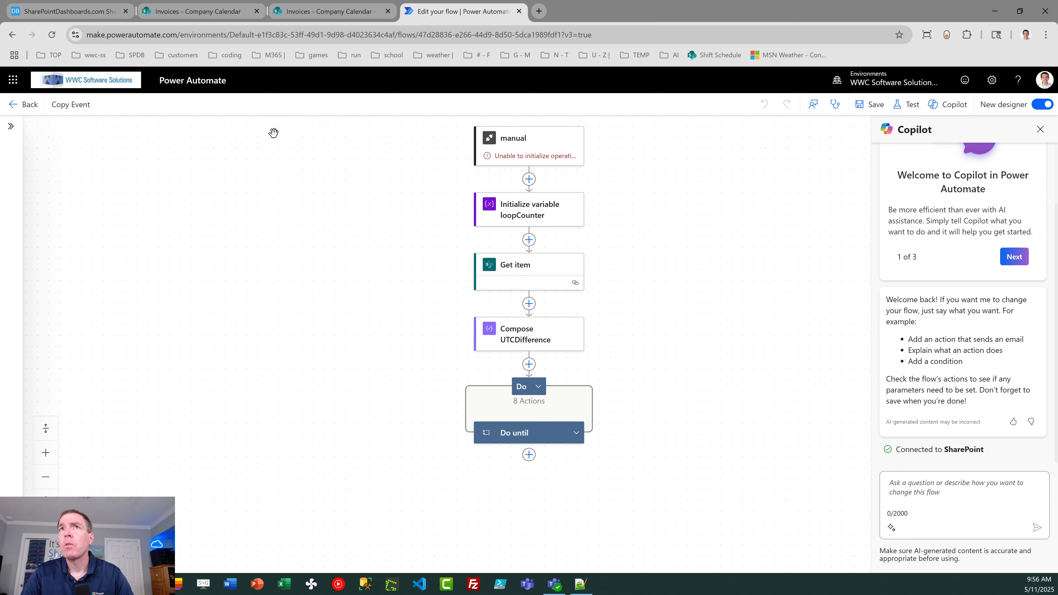
pyautogui.click(52, 35)
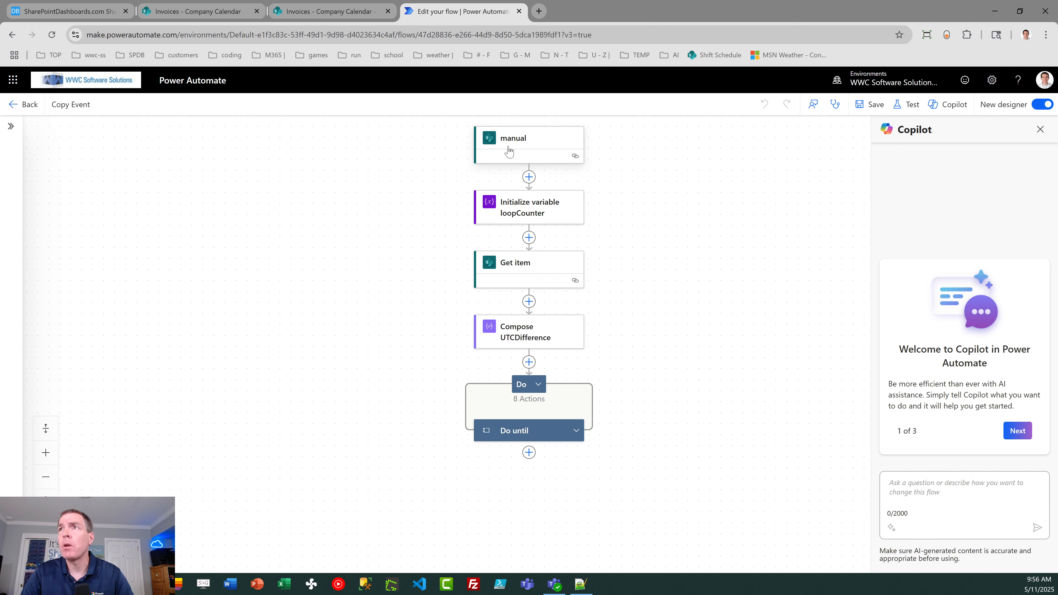
# Examine the manual trigger's site, list and Time Span, Interval and Count inputs, checking the Repeating Events guide alongside.
pyautogui.click(507, 148)
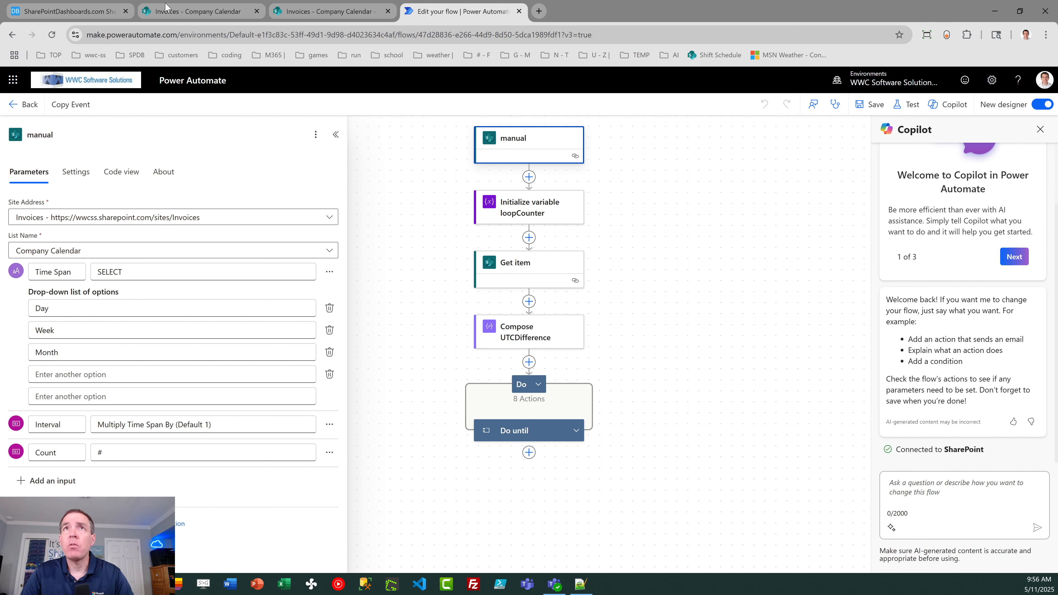
pyautogui.click(91, 11)
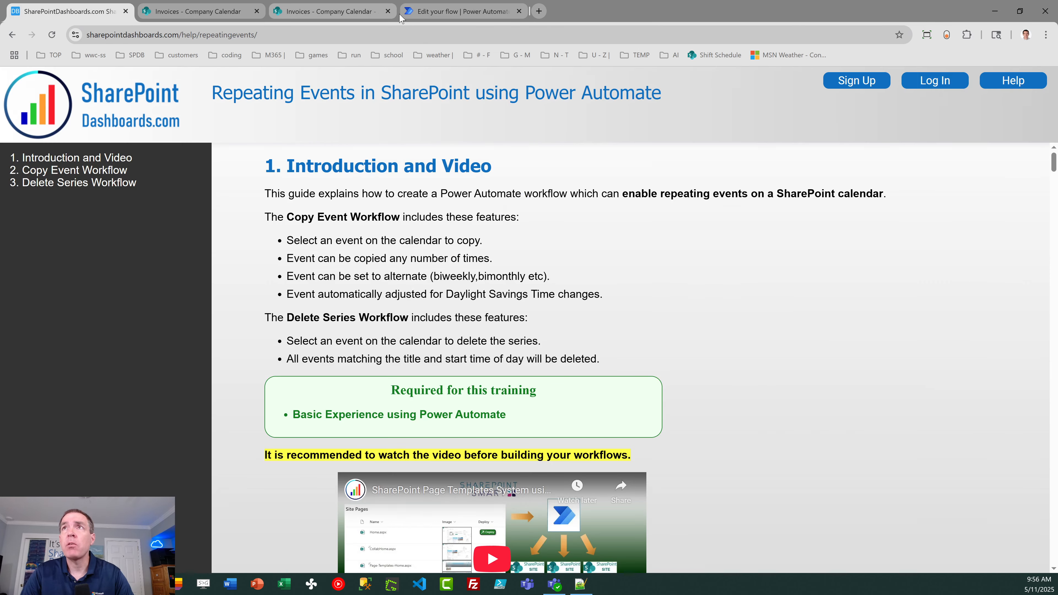
pyautogui.click(457, 13)
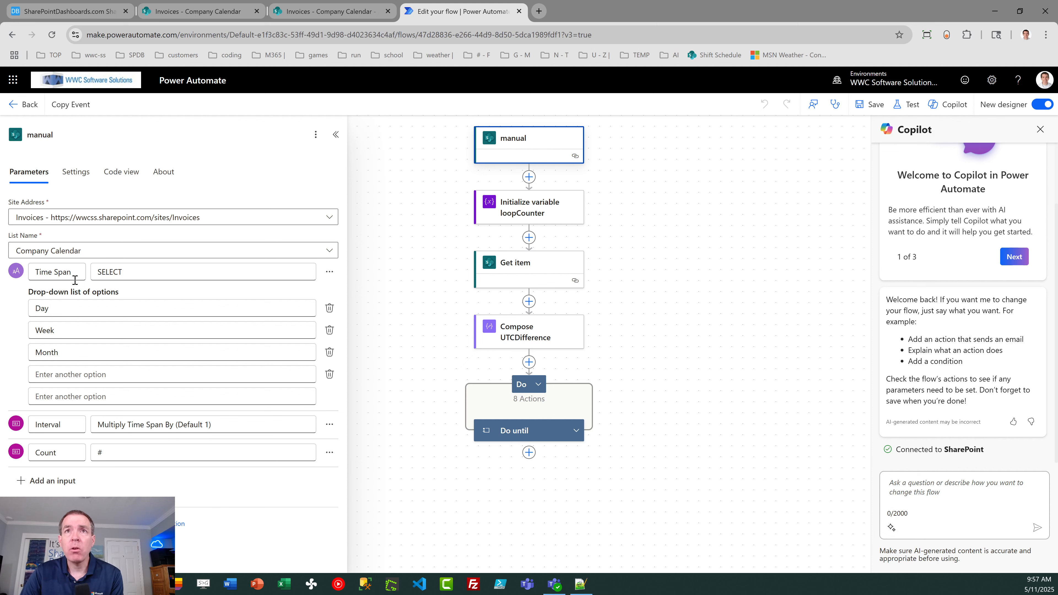
pyautogui.click(154, 275)
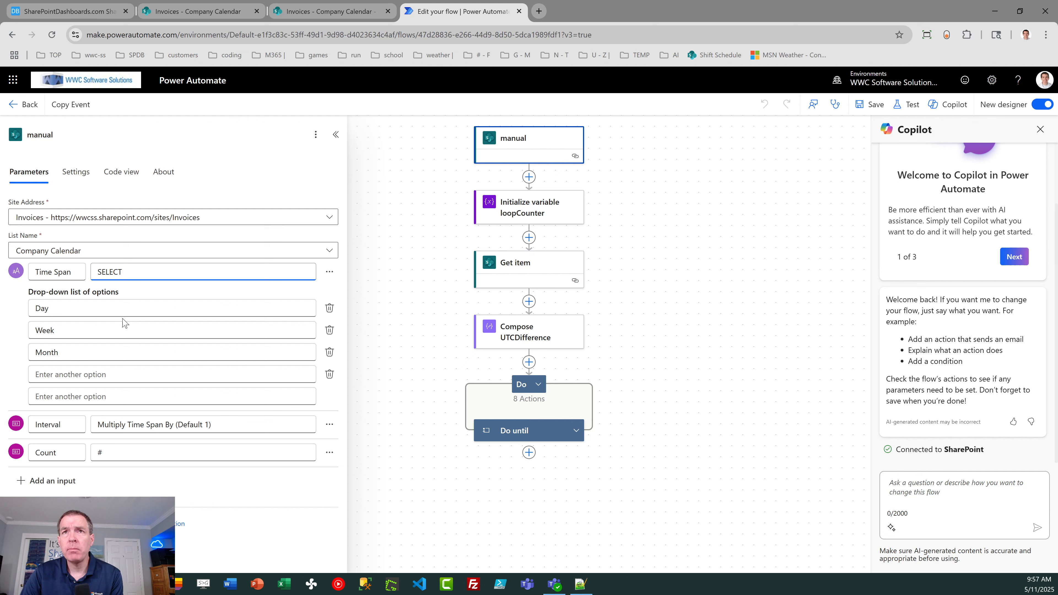
pyautogui.click(331, 276)
pyautogui.click(388, 258)
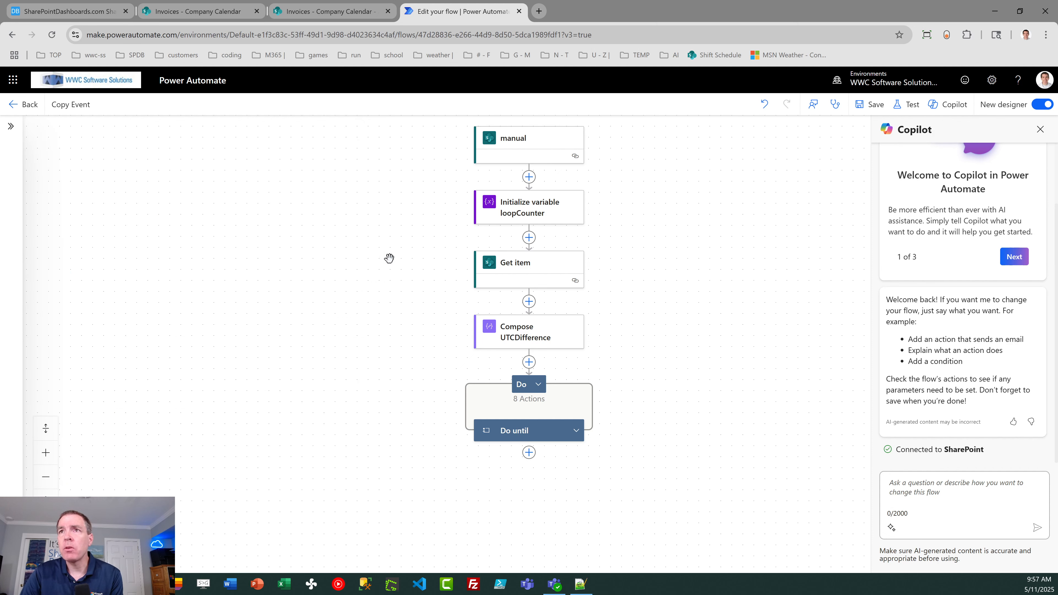
pyautogui.click(507, 144)
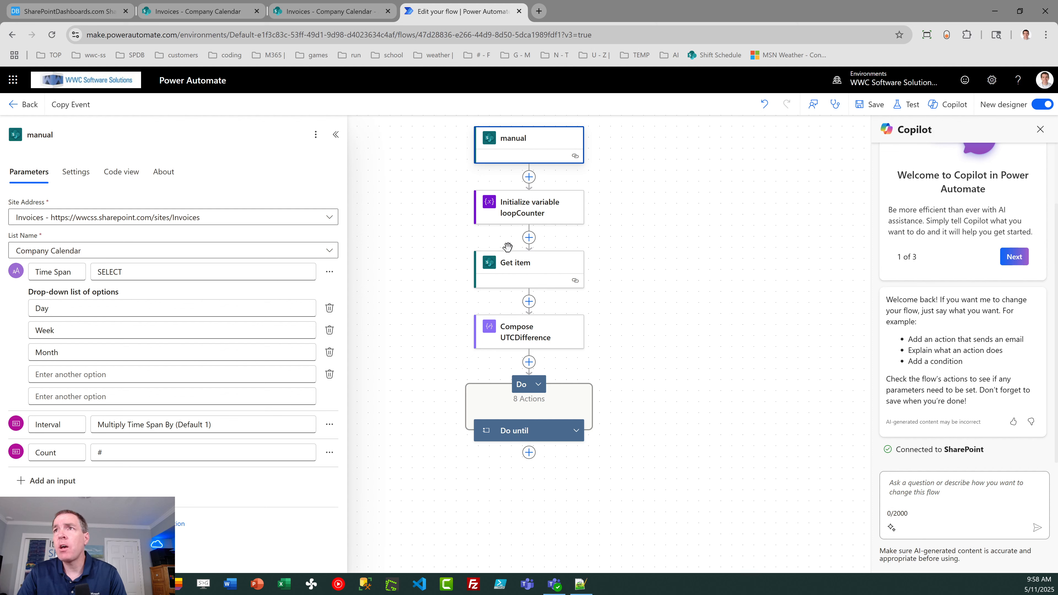
# Review the settings of the Initialize variable loopCounter, Get item and Compose UTCDifference actions, and consult the guide.
pyautogui.click(518, 214)
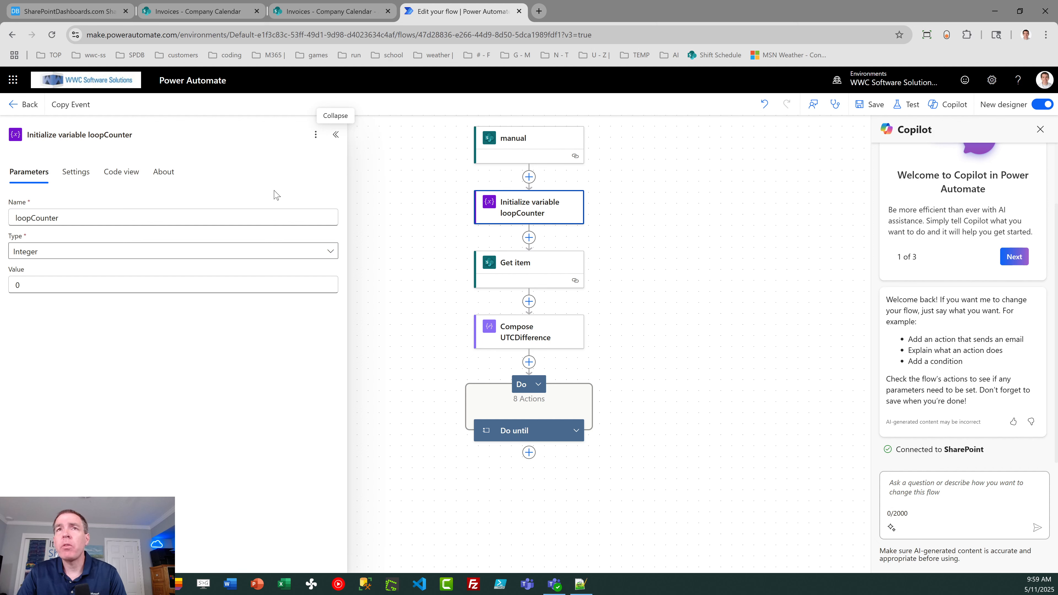
pyautogui.click(153, 136)
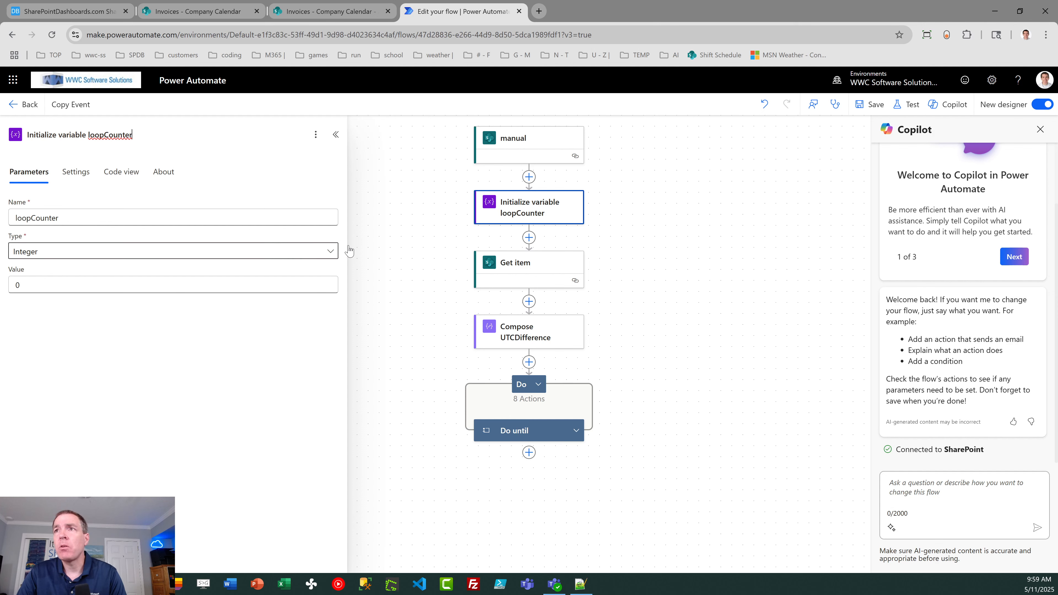
pyautogui.click(539, 273)
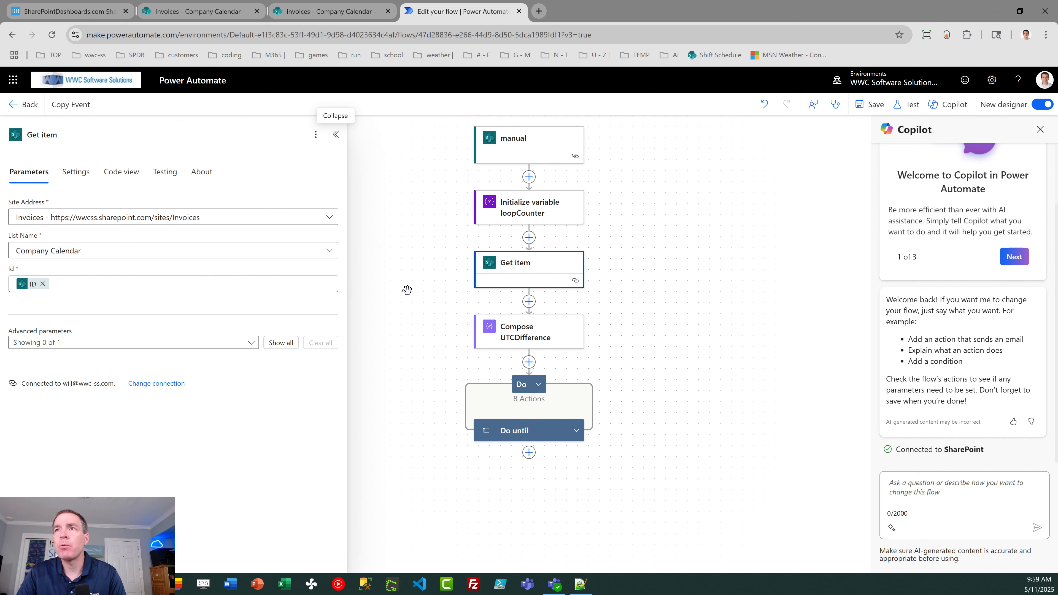
pyautogui.click(509, 331)
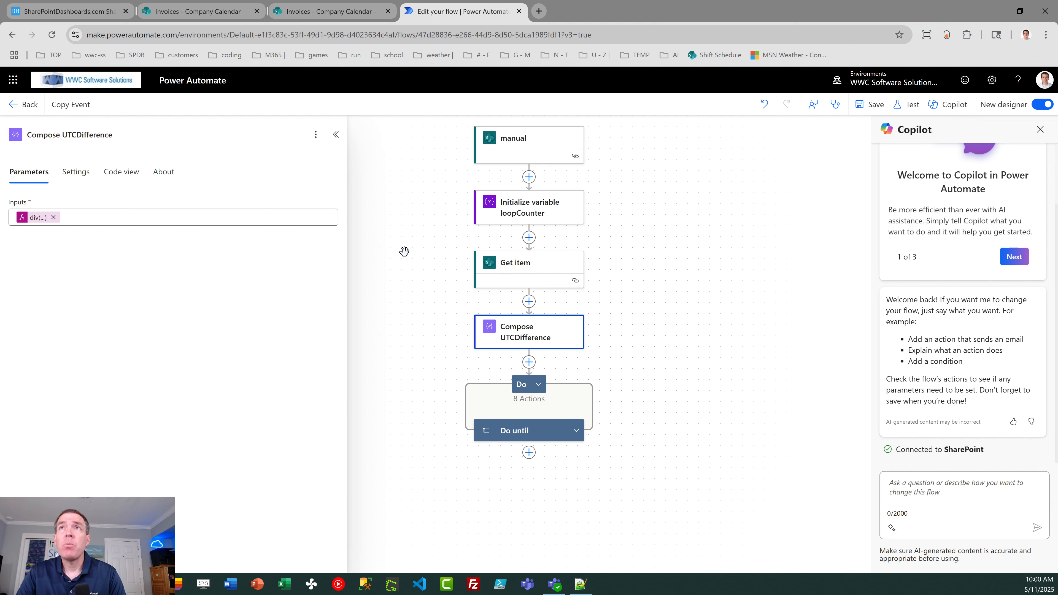
pyautogui.click(66, 7)
pyautogui.click(425, 7)
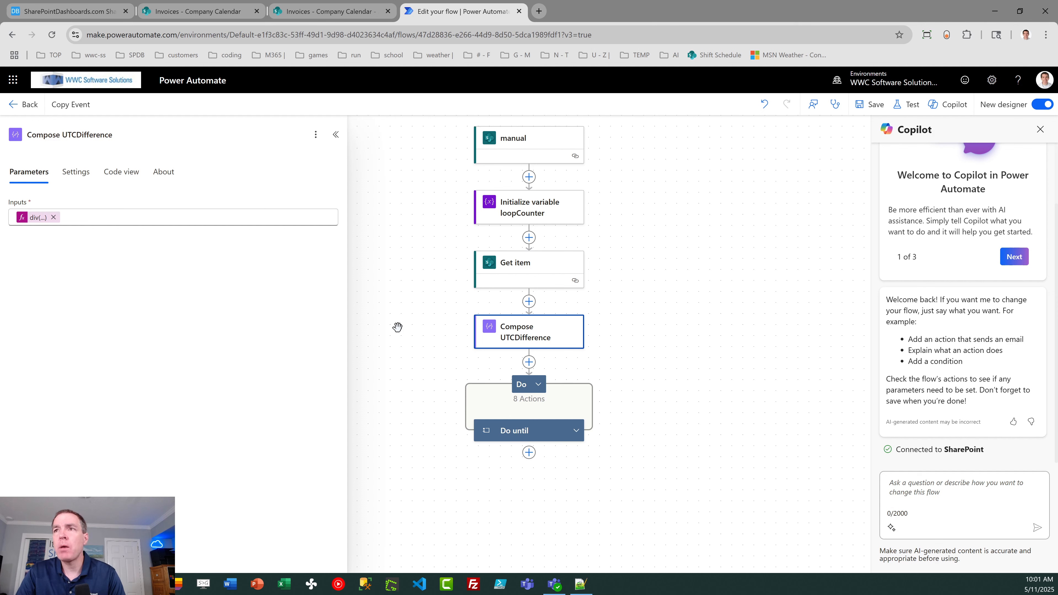
# Expand the Do until loop and examine its actions, exit condition, count limit and timeout.
pyautogui.moveTo(440, 383); pyautogui.dragTo(425, 271)
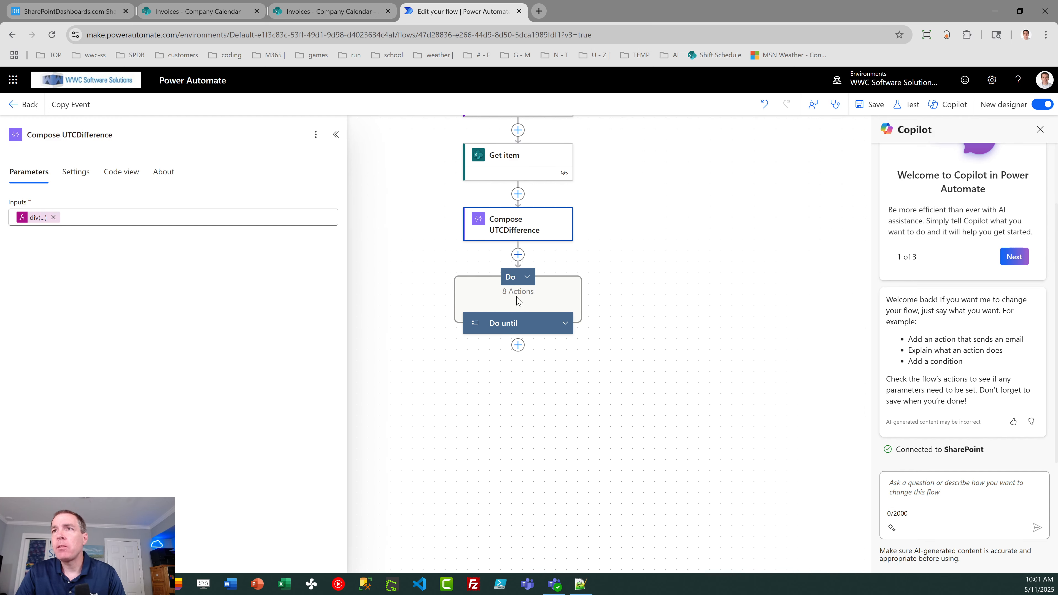
pyautogui.click(517, 278)
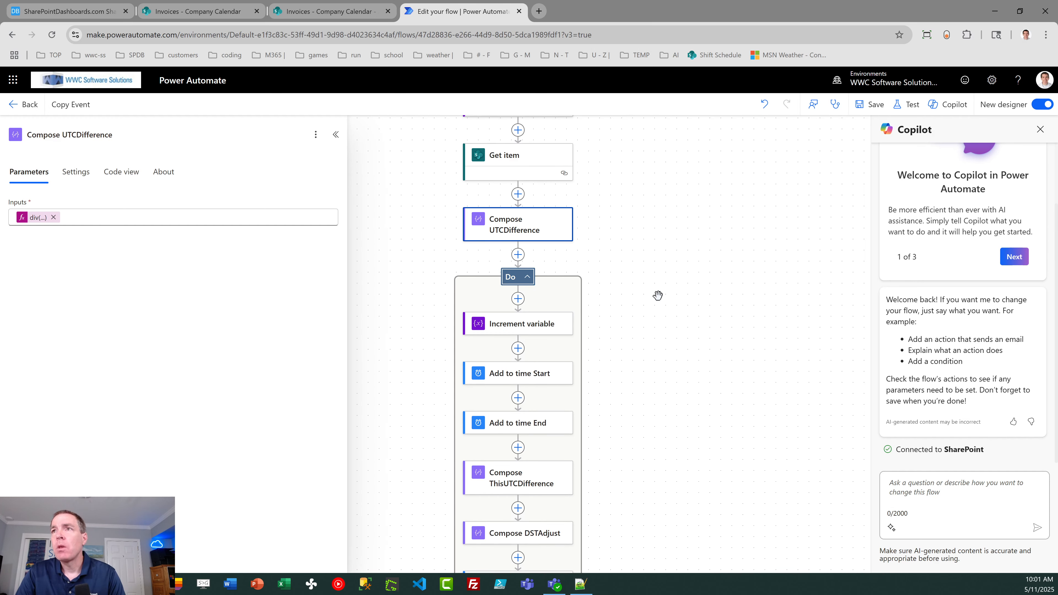
pyautogui.moveTo(692, 378); pyautogui.dragTo(668, 222)
pyautogui.moveTo(687, 419); pyautogui.dragTo(676, 239)
pyautogui.click(506, 425)
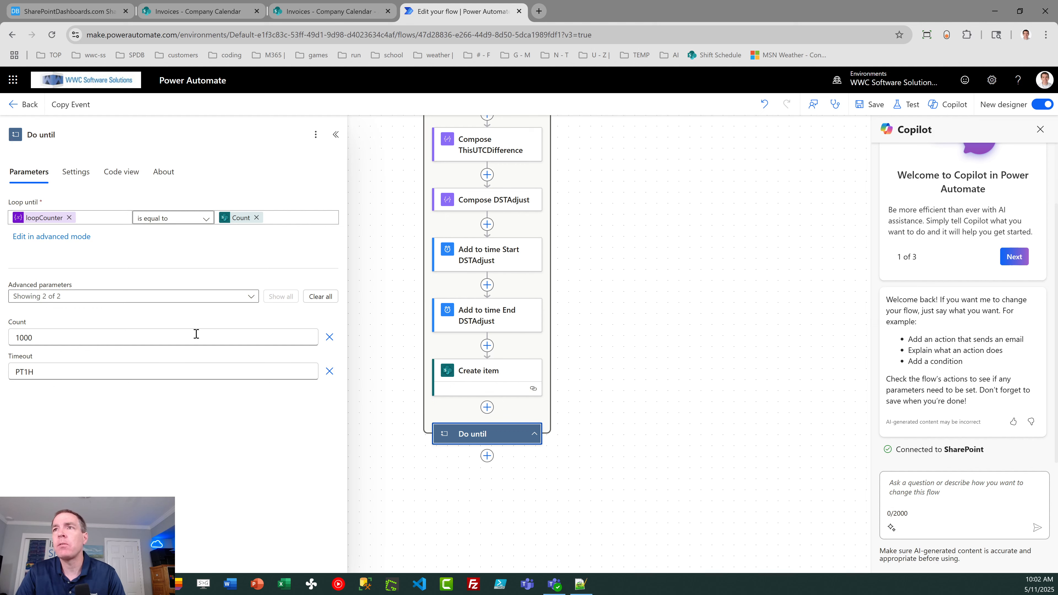
pyautogui.moveTo(680, 258); pyautogui.dragTo(662, 387)
pyautogui.moveTo(648, 273); pyautogui.dragTo(654, 392)
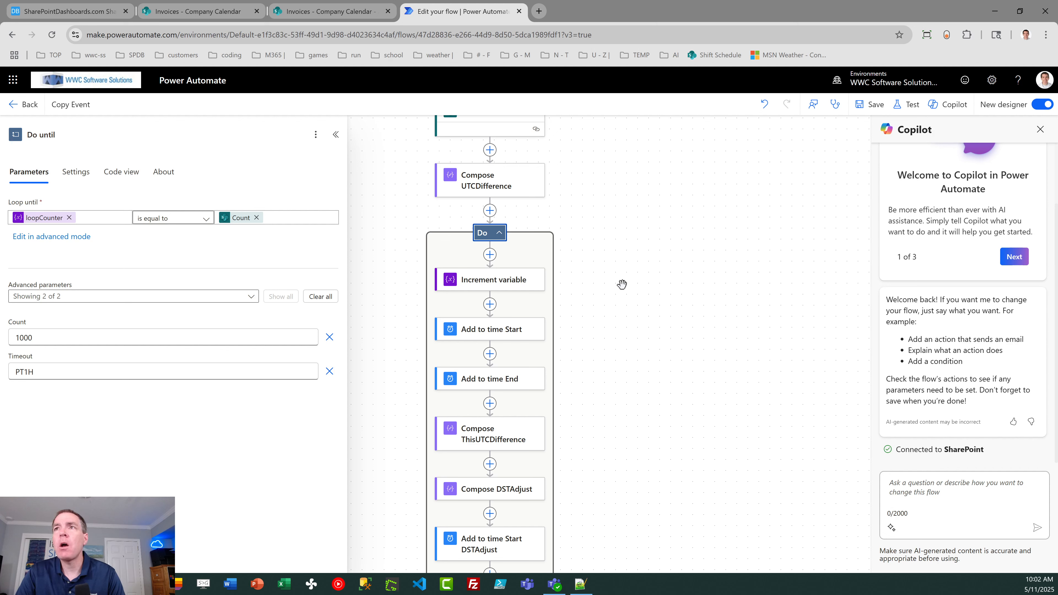
# Review the Increment variable, Add to time Start and Add to time End settings inside the loop.
pyautogui.click(480, 286)
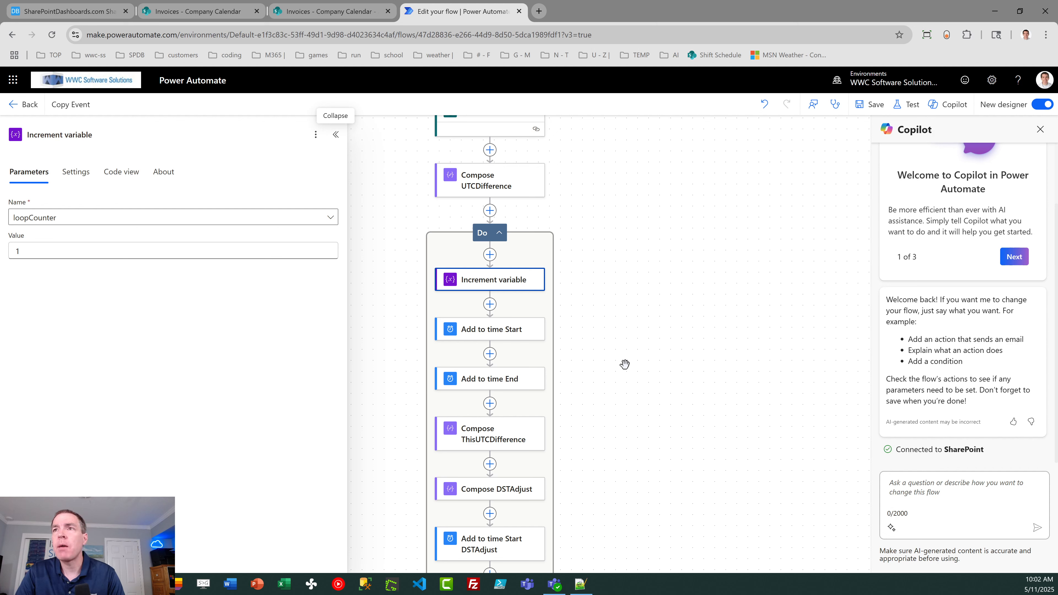
pyautogui.click(474, 334)
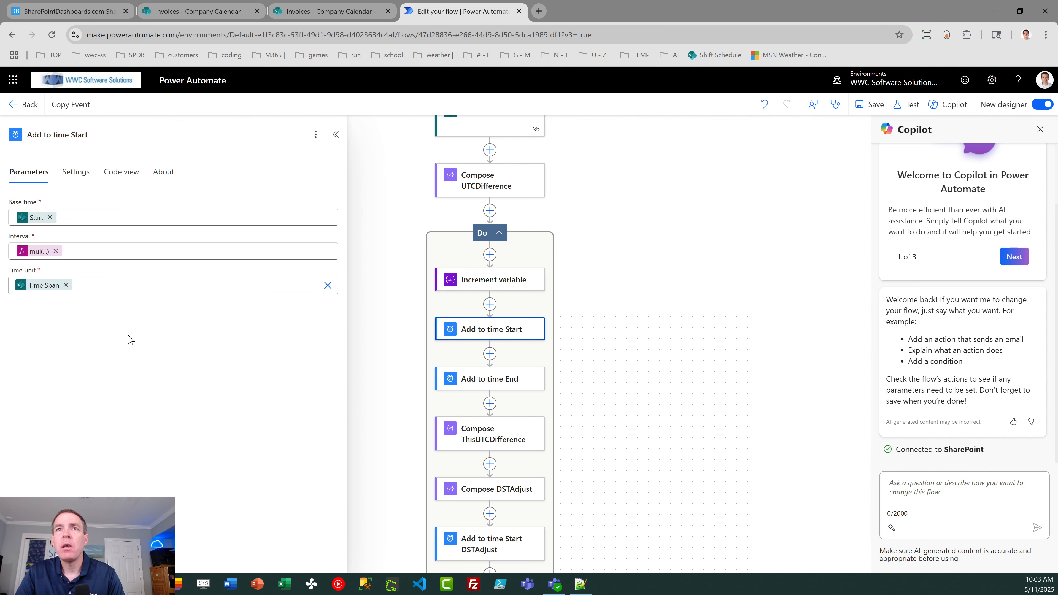
pyautogui.moveTo(43, 288)
pyautogui.moveTo(29, 256)
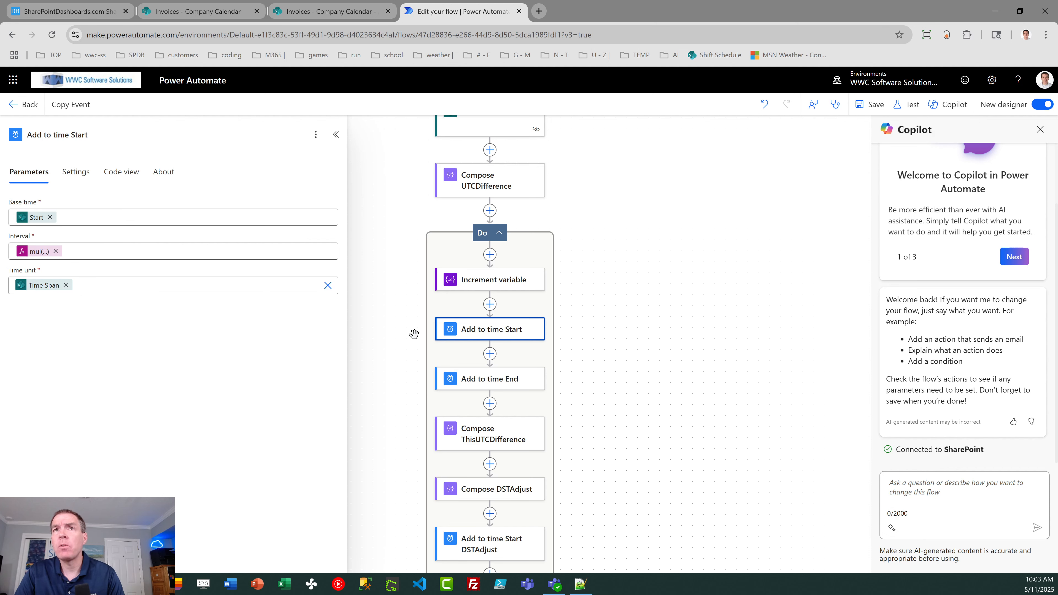
pyautogui.click(498, 379)
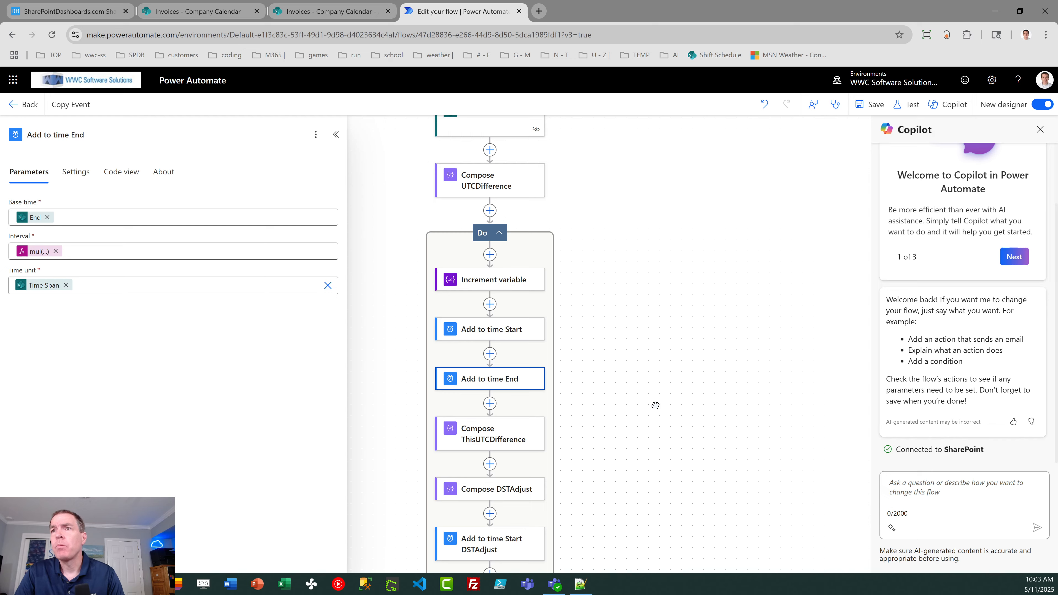
# Examine the Compose ThisUTCDifference, Compose DSTAdjust and Add to time Start DSTAdjust actions, including the DSTAdjust expression.
pyautogui.moveTo(657, 404); pyautogui.dragTo(636, 258)
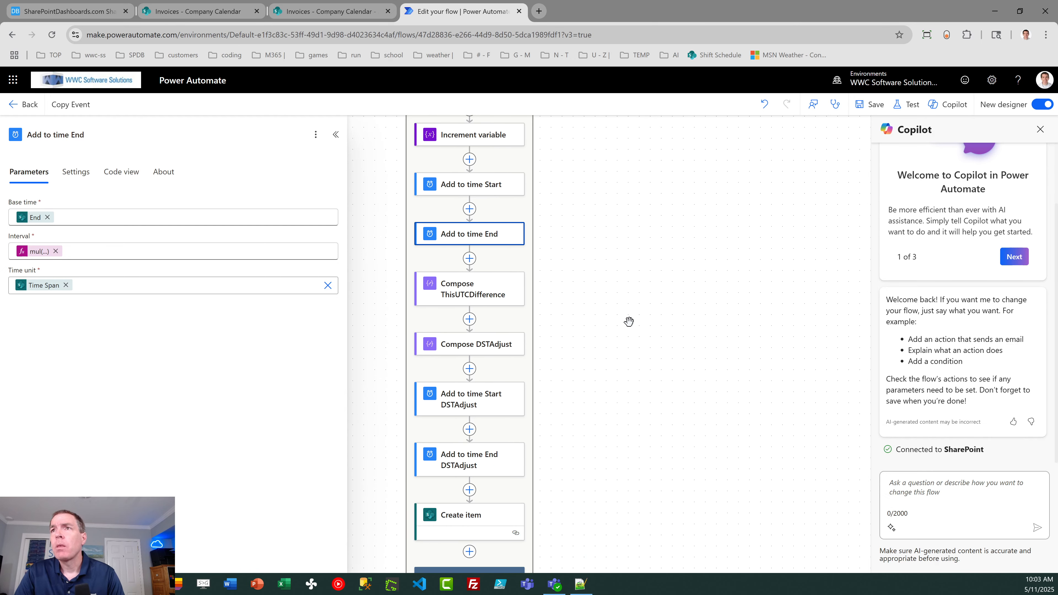
pyautogui.click(479, 288)
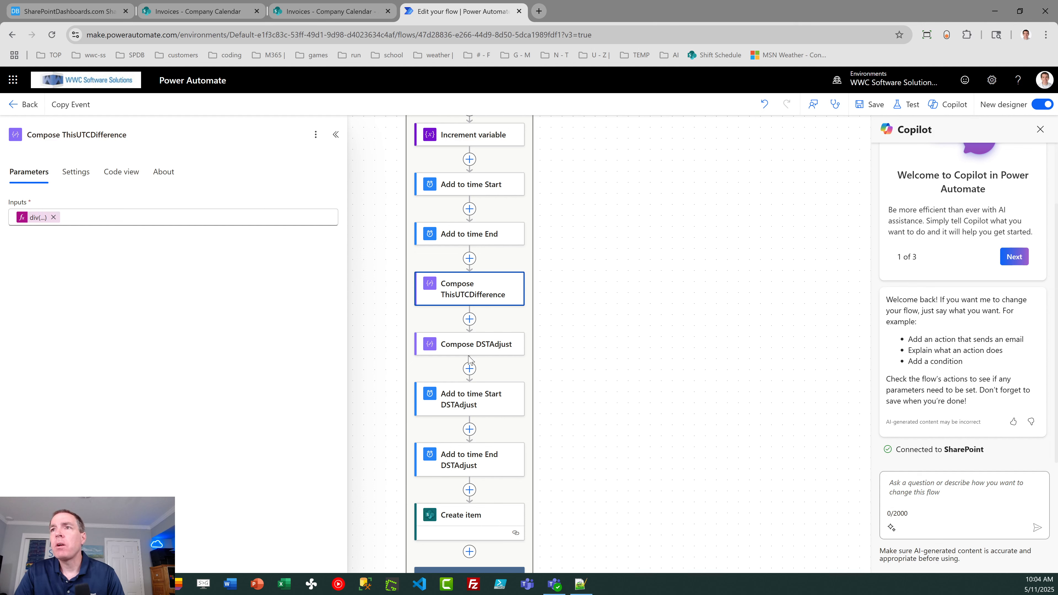
pyautogui.click(457, 350)
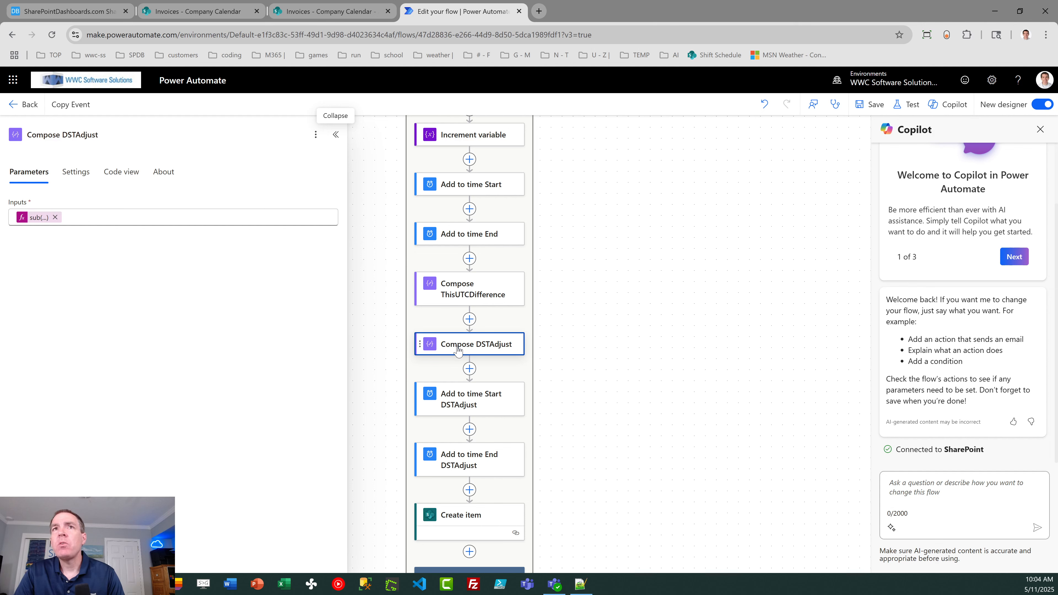
pyautogui.moveTo(40, 224)
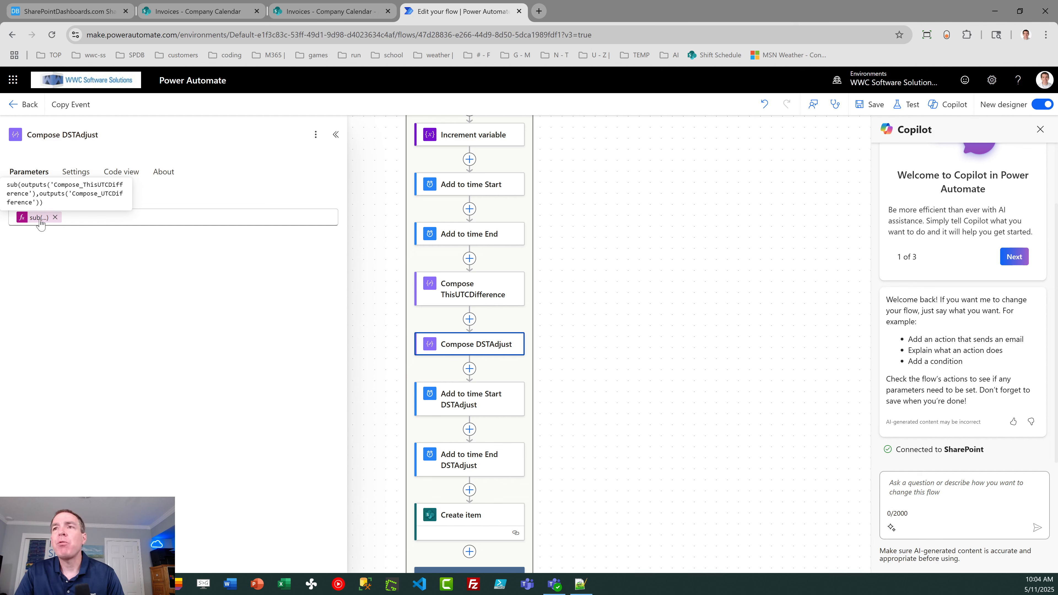
pyautogui.click(468, 412)
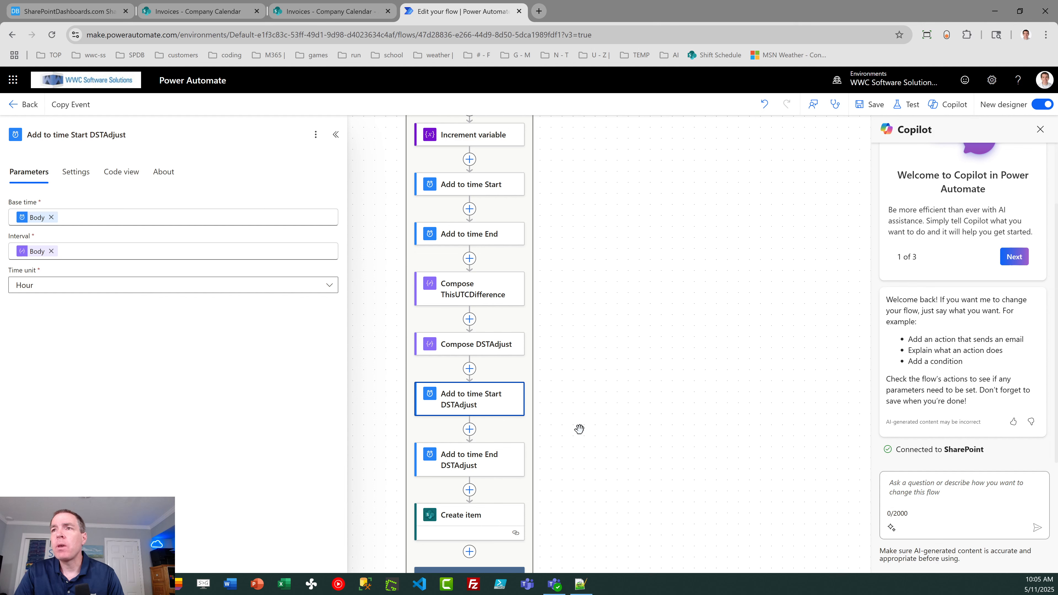
# Review the Add to time End DSTAdjust settings and the Start, End and Title values of the Create item action.
pyautogui.click(493, 457)
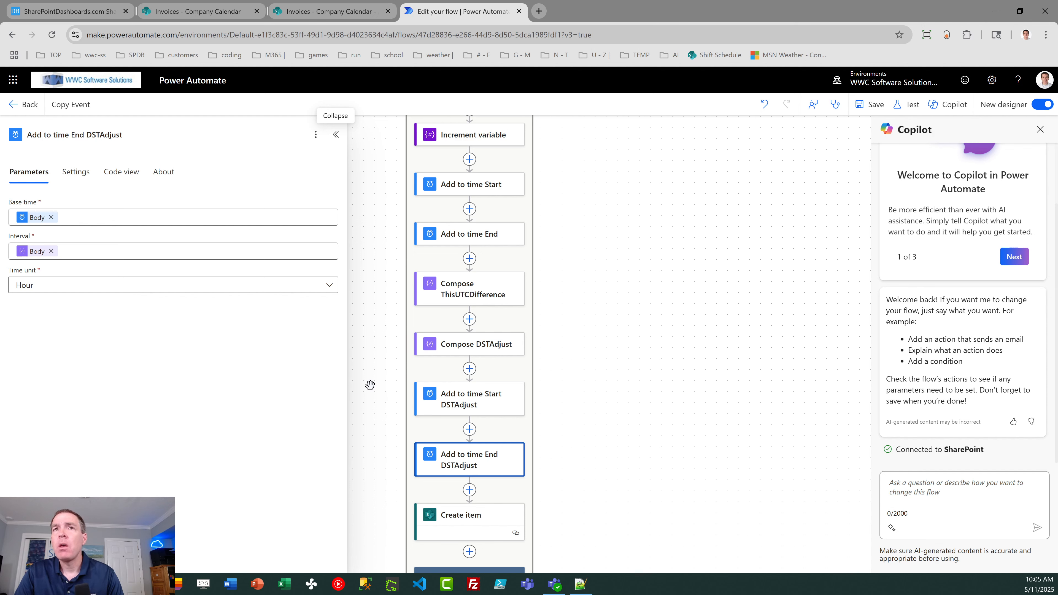
pyautogui.moveTo(658, 464); pyautogui.dragTo(644, 316)
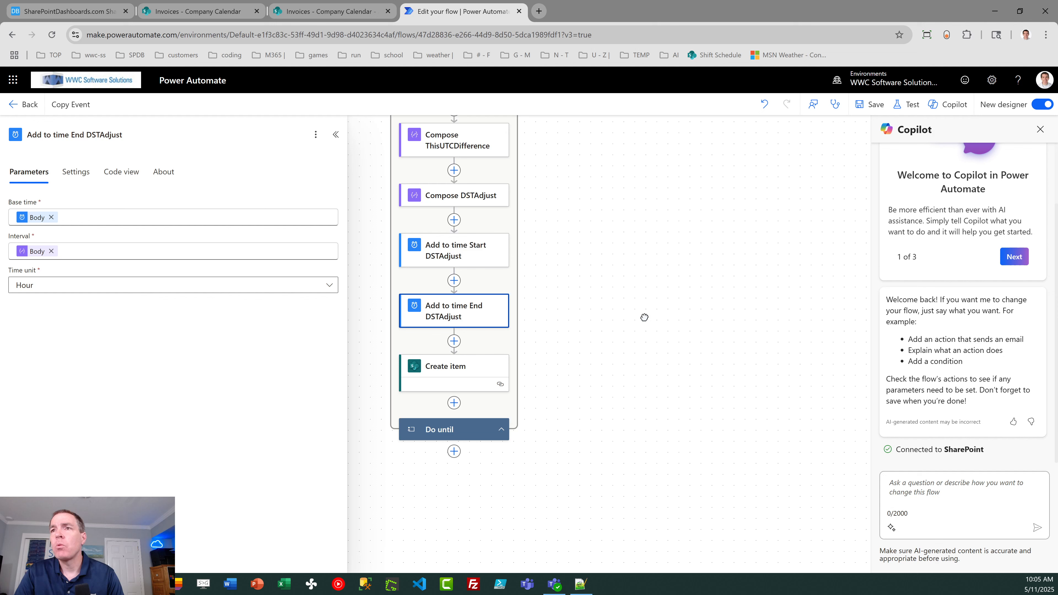
pyautogui.click(450, 373)
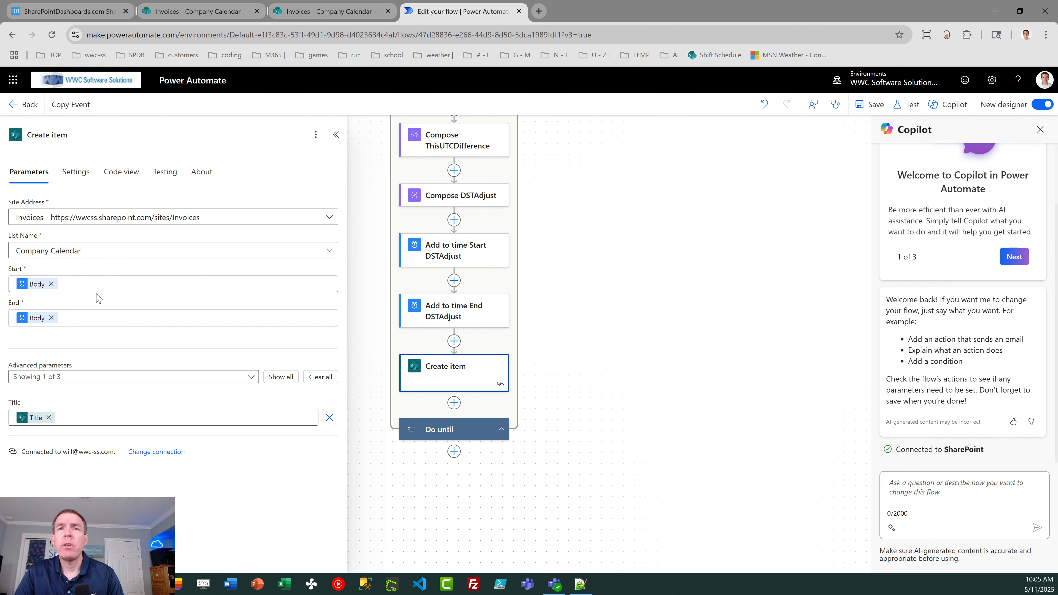
pyautogui.moveTo(40, 322)
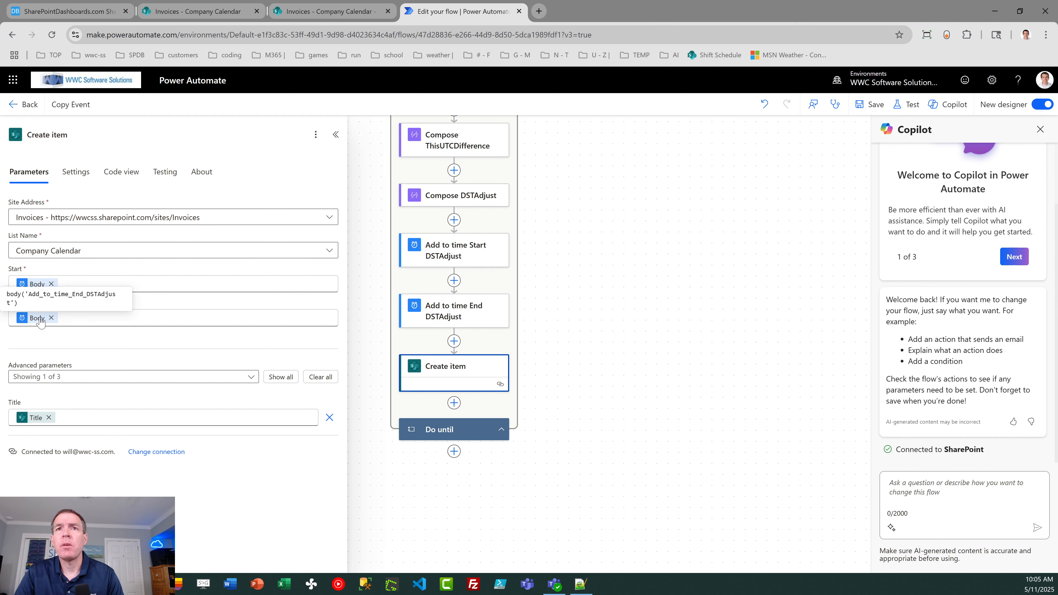
pyautogui.moveTo(37, 422)
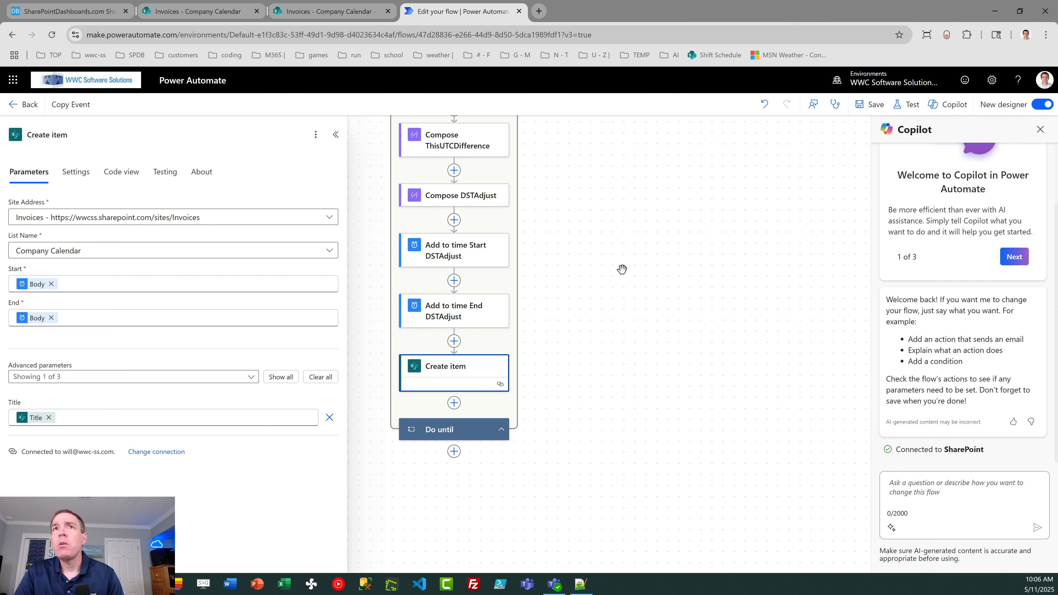
pyautogui.moveTo(636, 190); pyautogui.dragTo(656, 400)
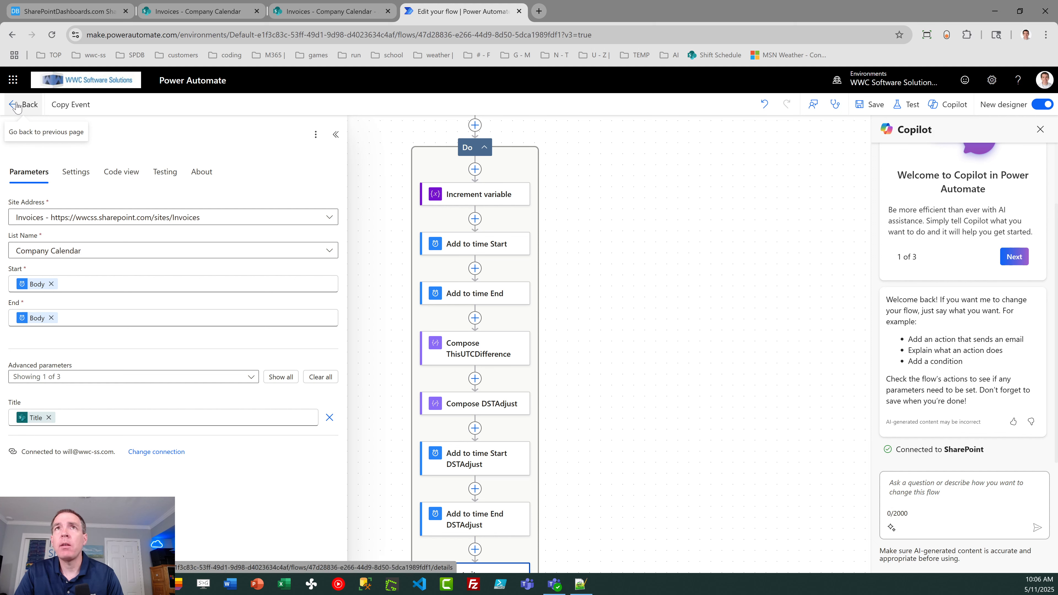
# Leave the Copy Event flow without saving and open the Delete Series flow for editing.
pyautogui.click(64, 10)
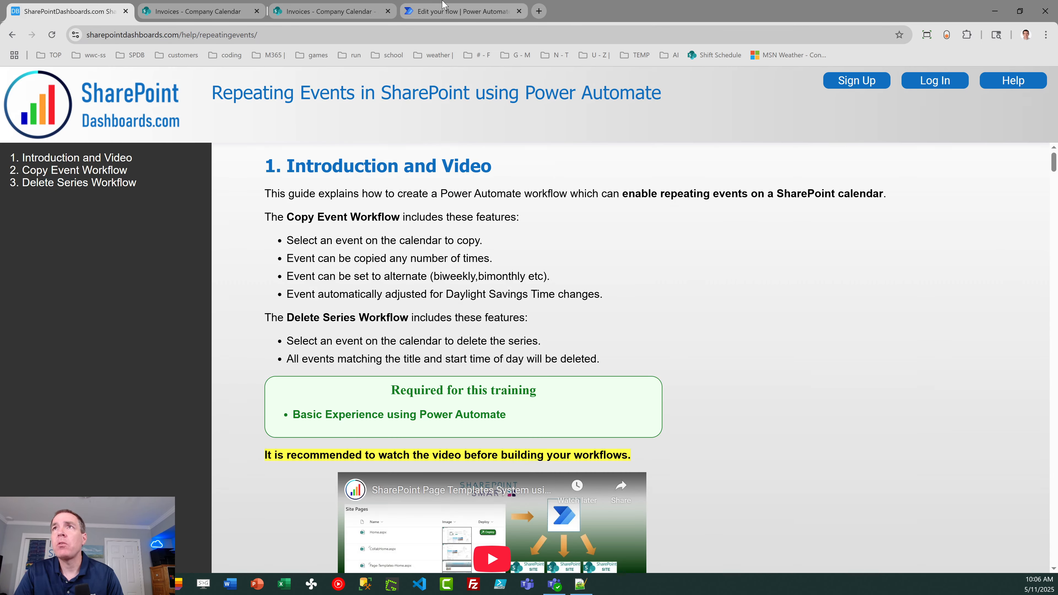
pyautogui.click(443, 11)
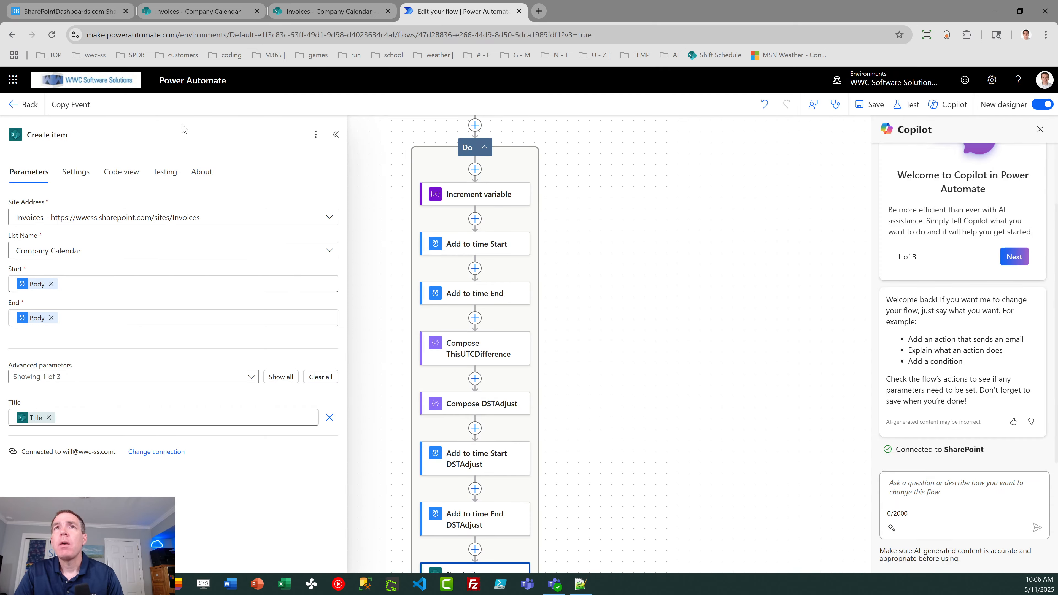
pyautogui.click(13, 108)
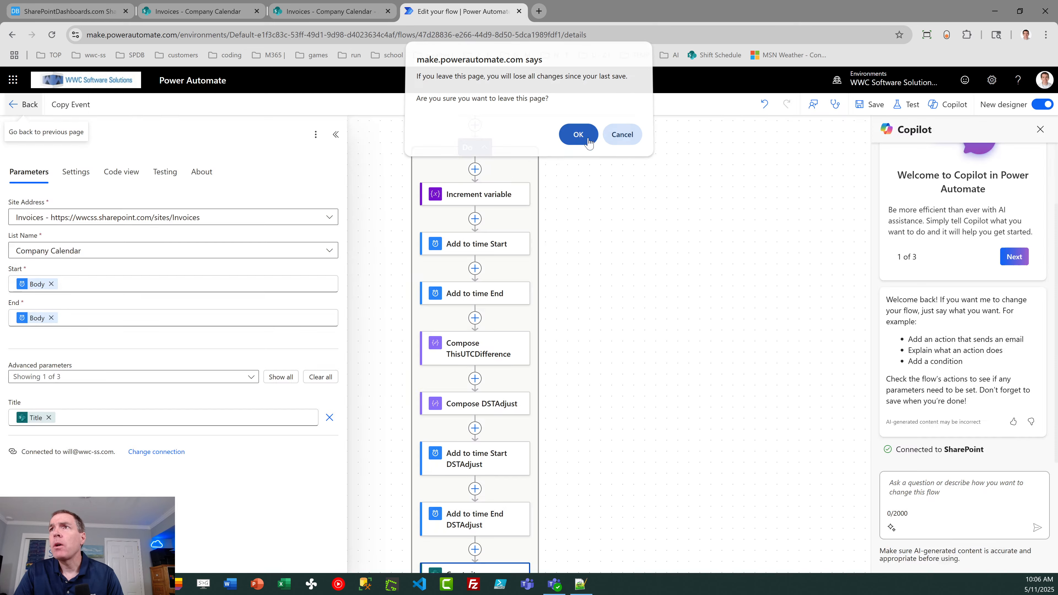
pyautogui.click(578, 134)
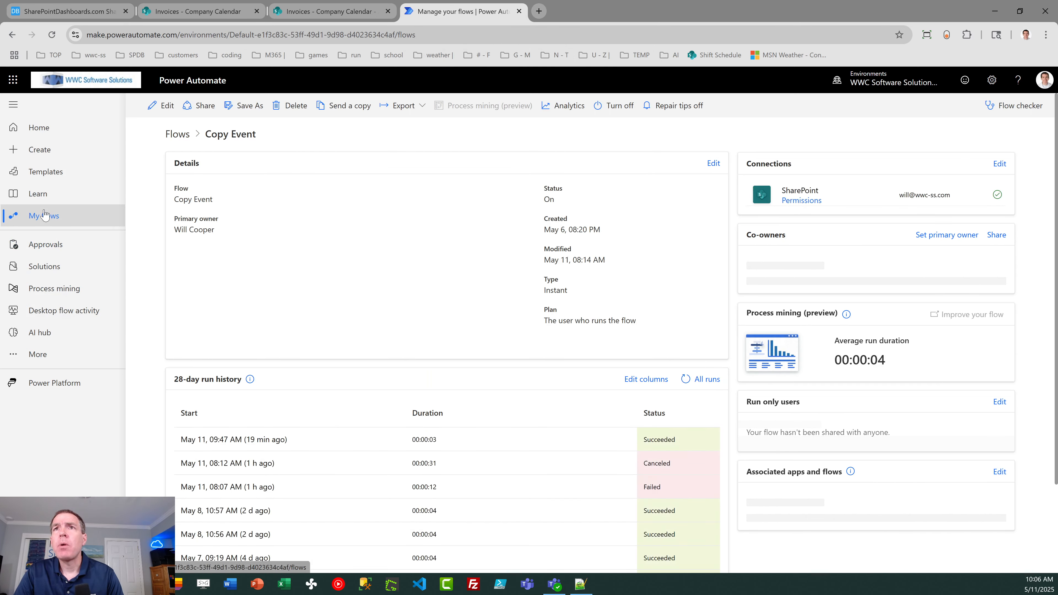
pyautogui.click(45, 215)
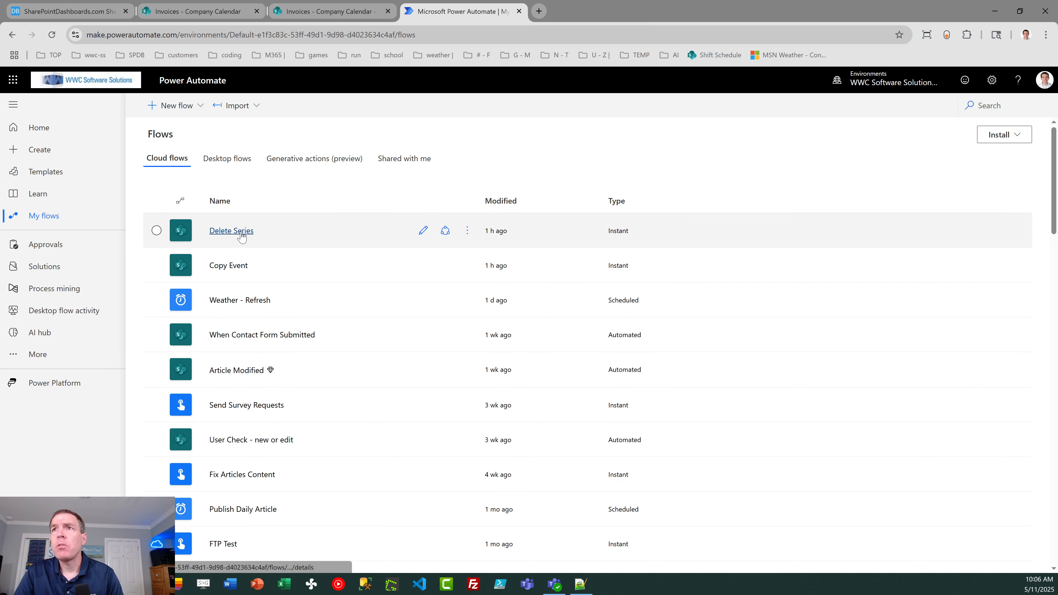
pyautogui.click(424, 230)
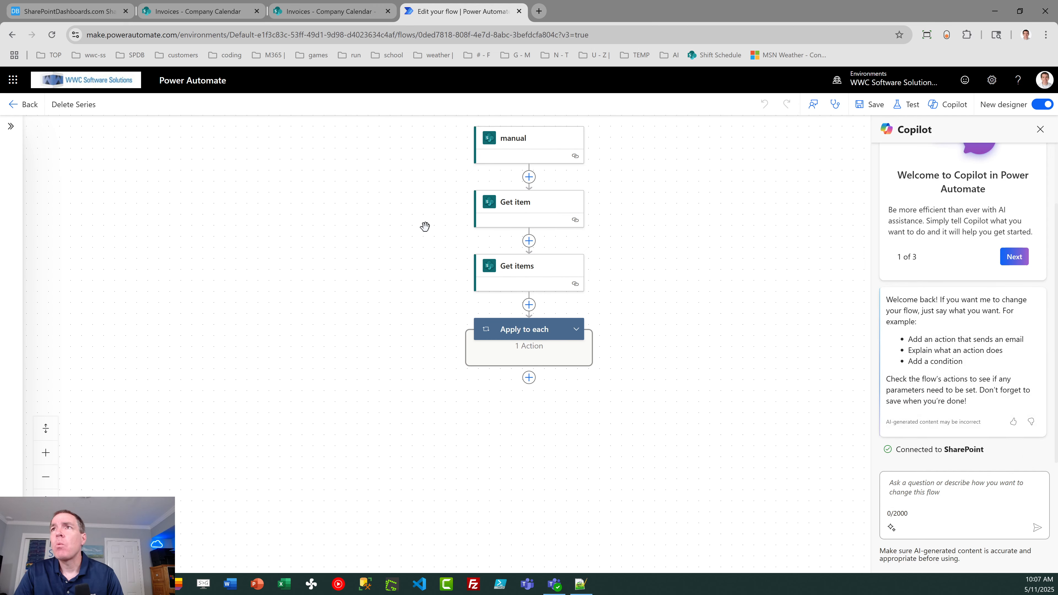
# Review the Delete Series flow's manual trigger, Get item action and Get items action with its Title filter query.
pyautogui.click(515, 147)
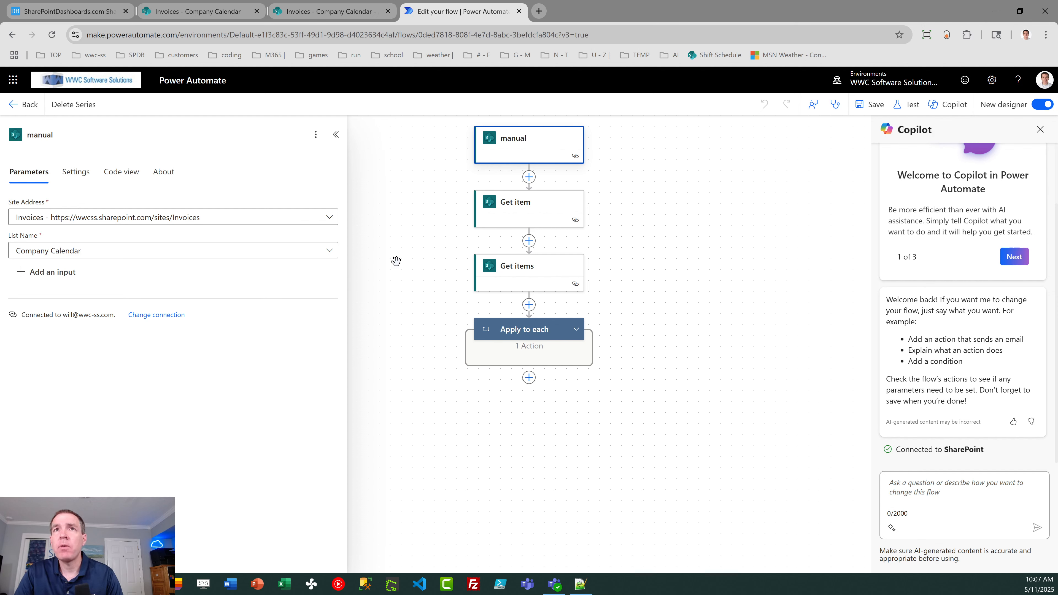
pyautogui.click(515, 214)
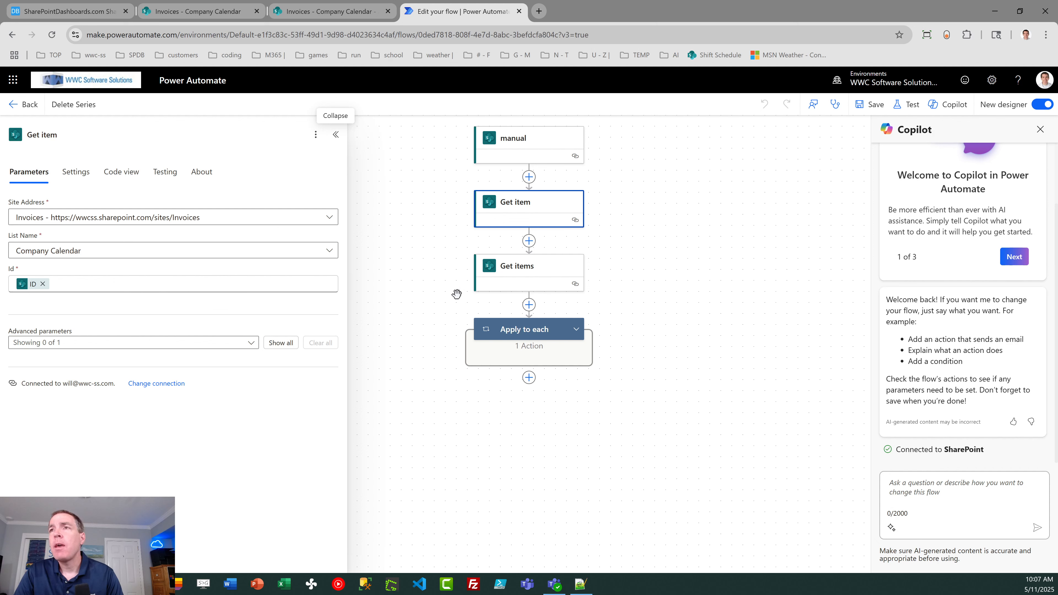
pyautogui.click(510, 280)
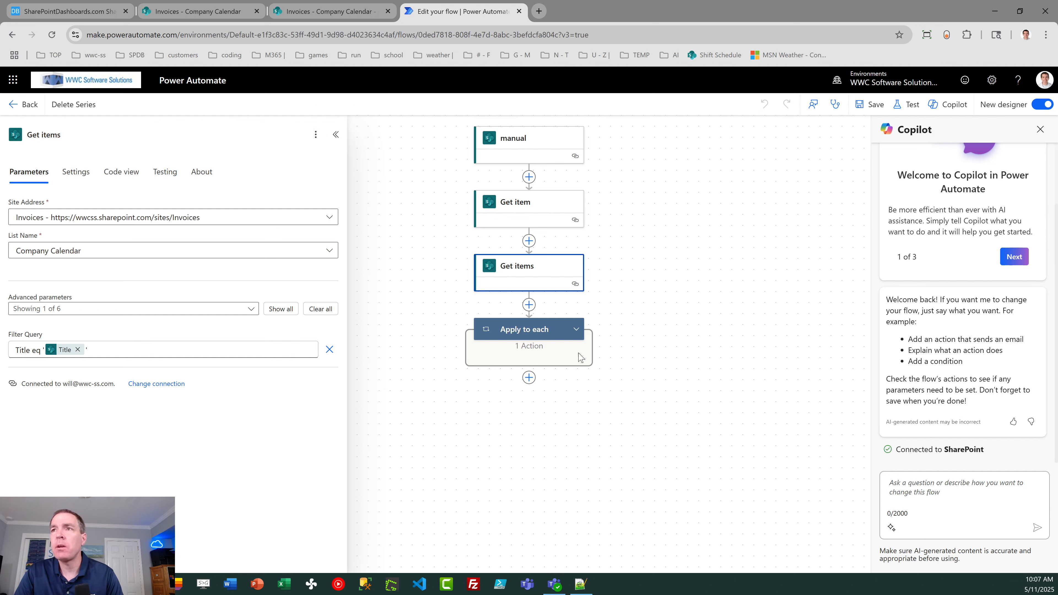
# Expand Apply to each and its Condition, examine their settings and the Delete item action, and return to the repeating events guide.
pyautogui.click(524, 335)
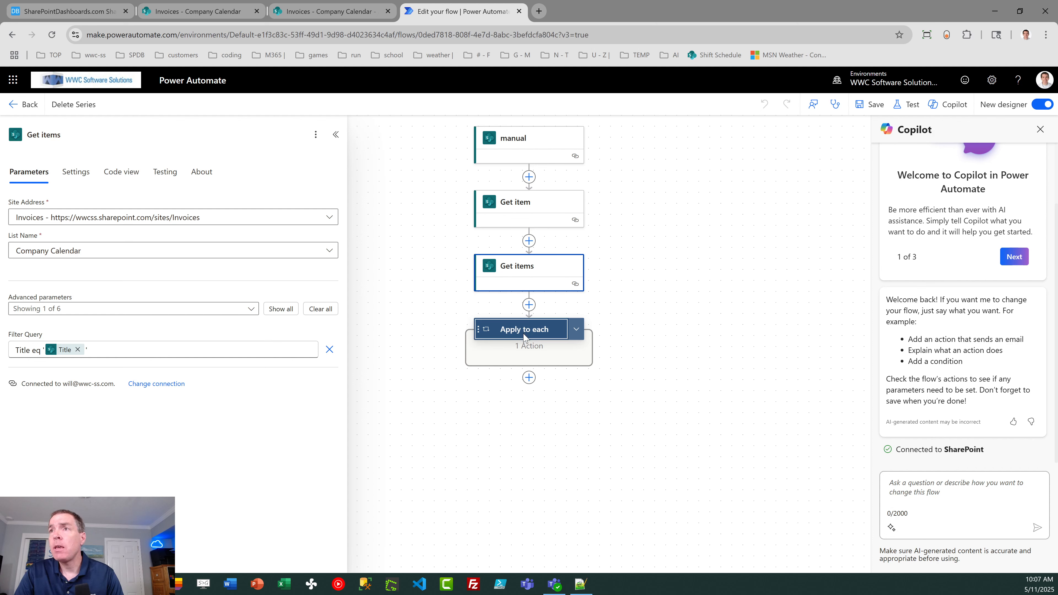
pyautogui.click(576, 329)
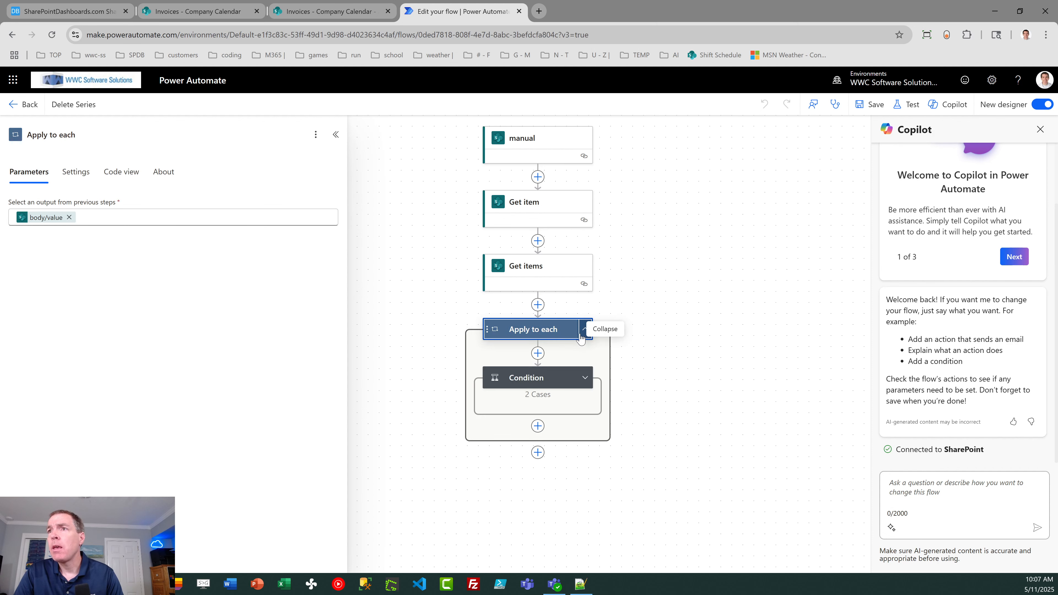
pyautogui.click(585, 378)
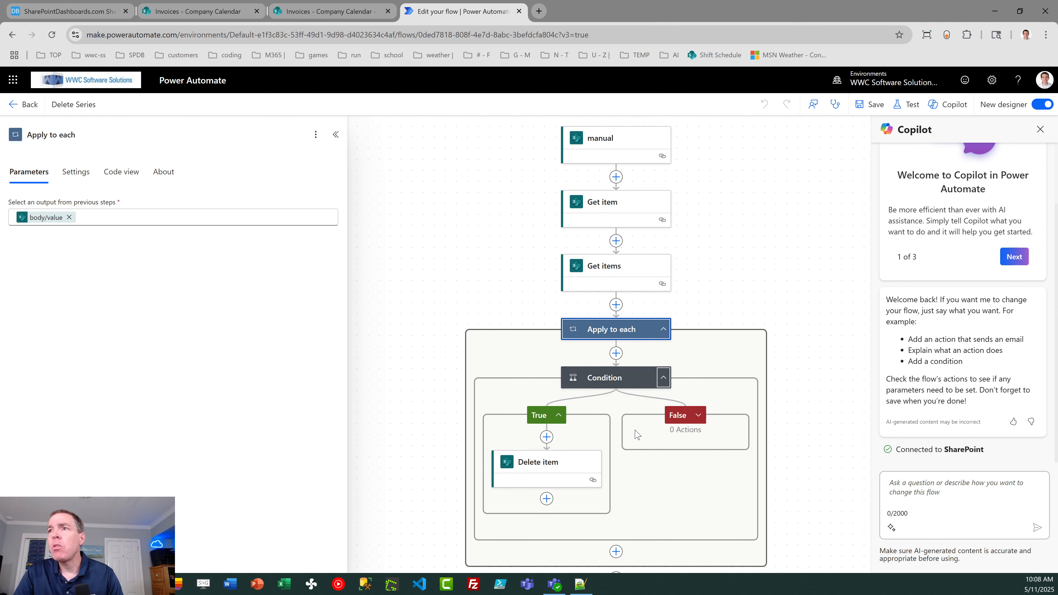
pyautogui.click(607, 379)
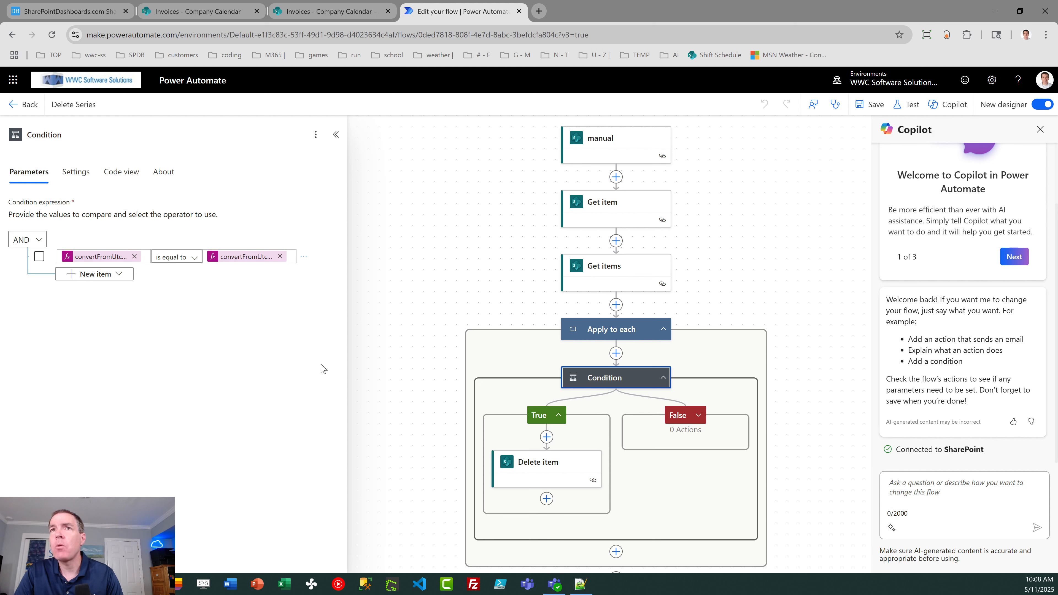
pyautogui.click(537, 465)
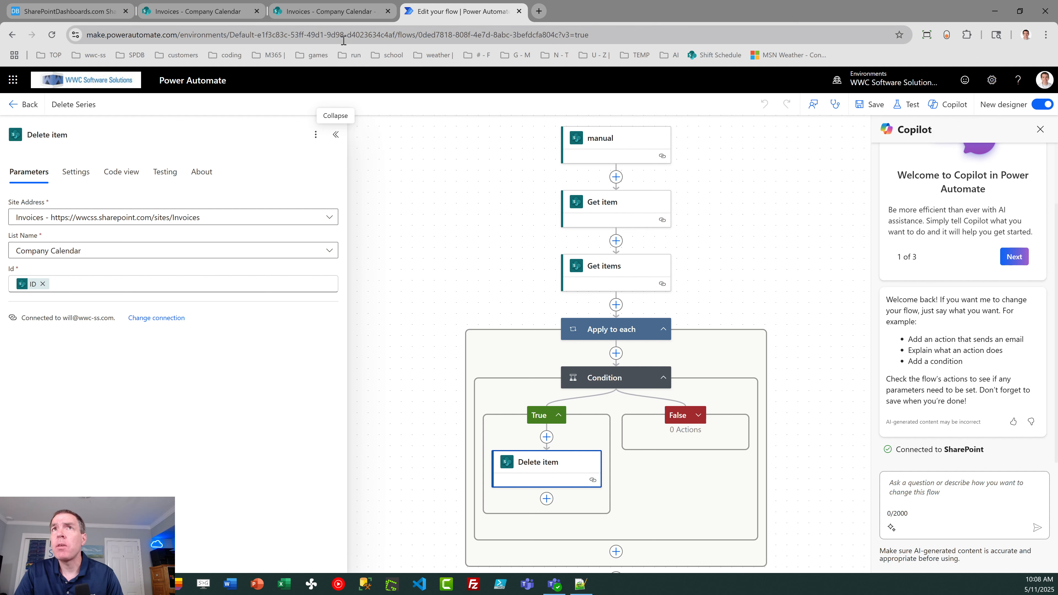
pyautogui.click(87, 12)
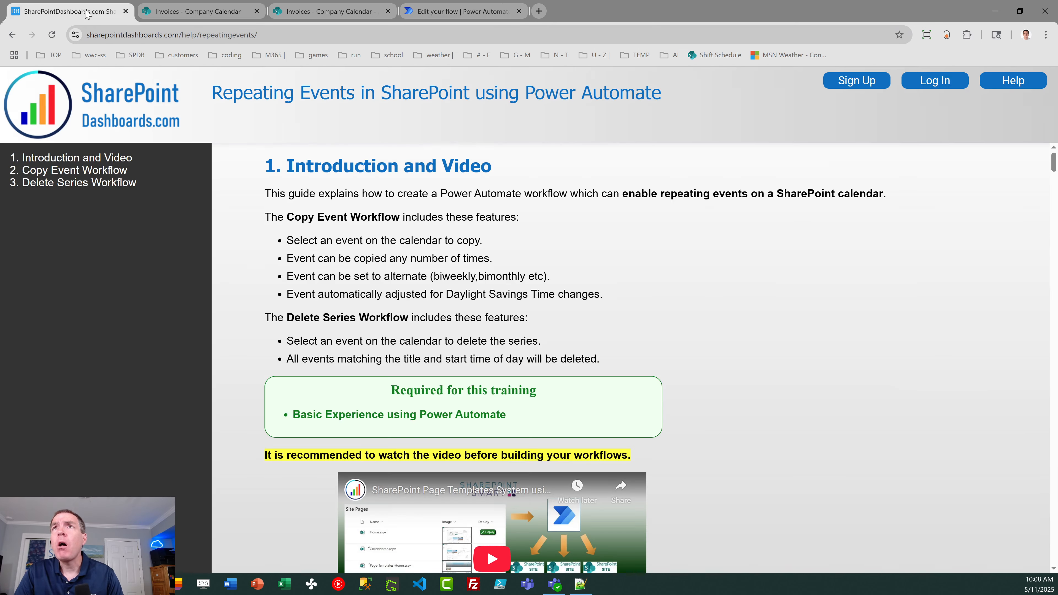